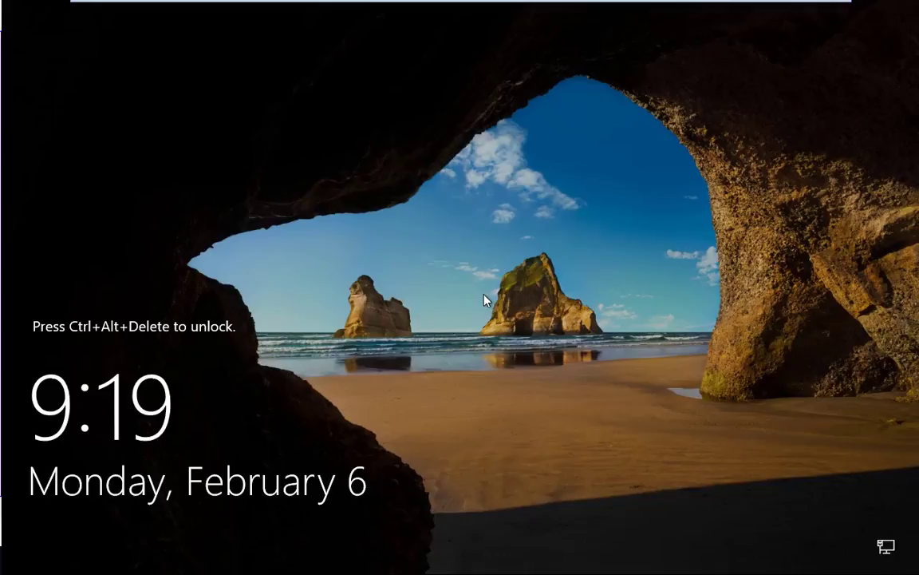
Sign in to the server as Administrator with the account password.
key("ctrl+alt+Delete")
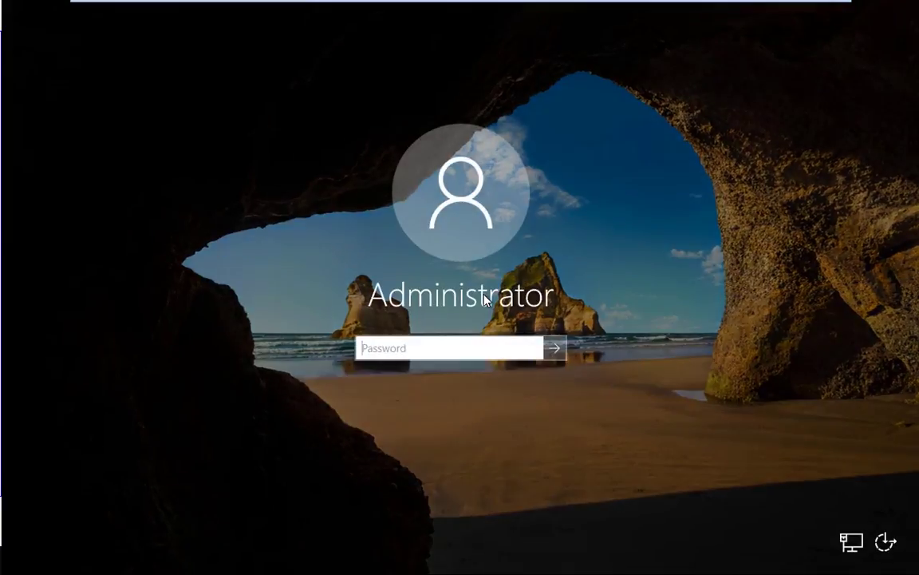
type("********")
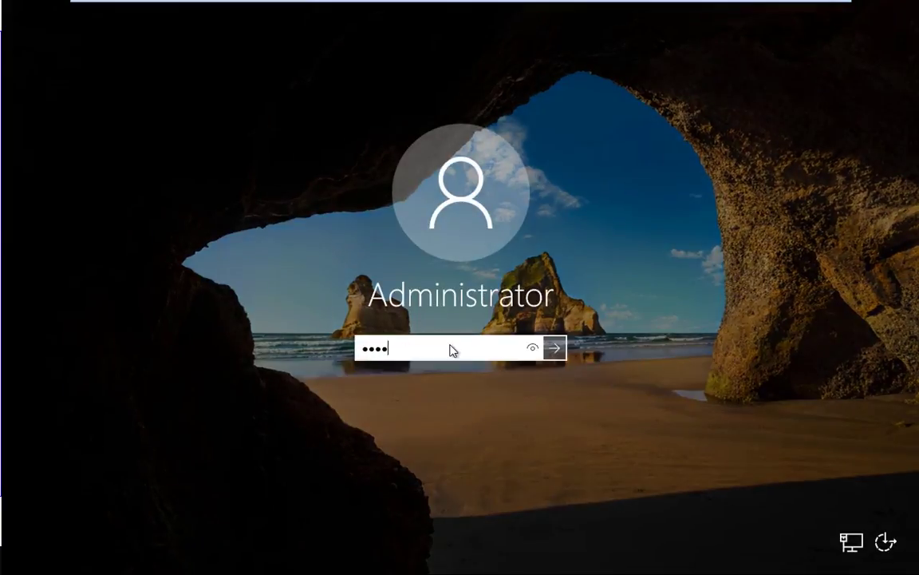
key("Return")
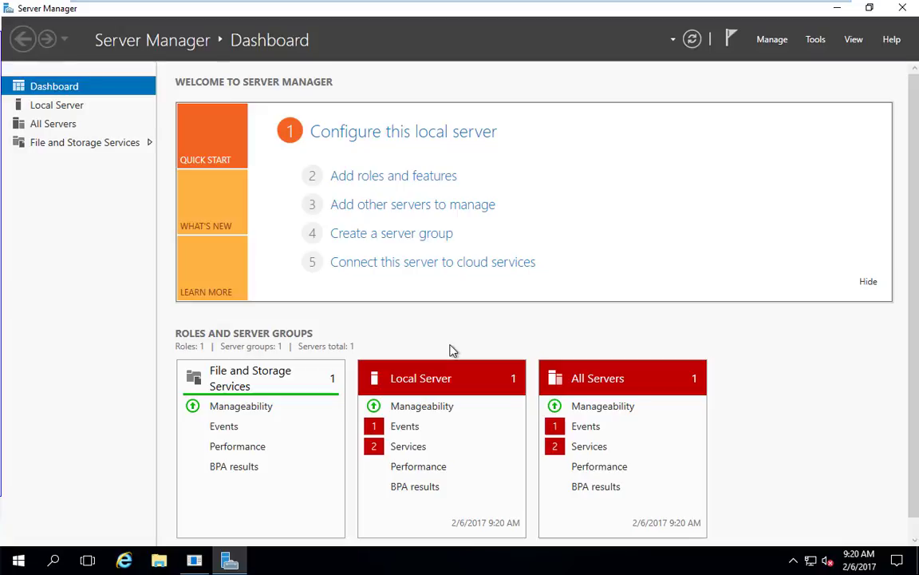
Check the Local Server properties, then launch Add Roles and Features from the Dashboard.
left_click(381, 177)
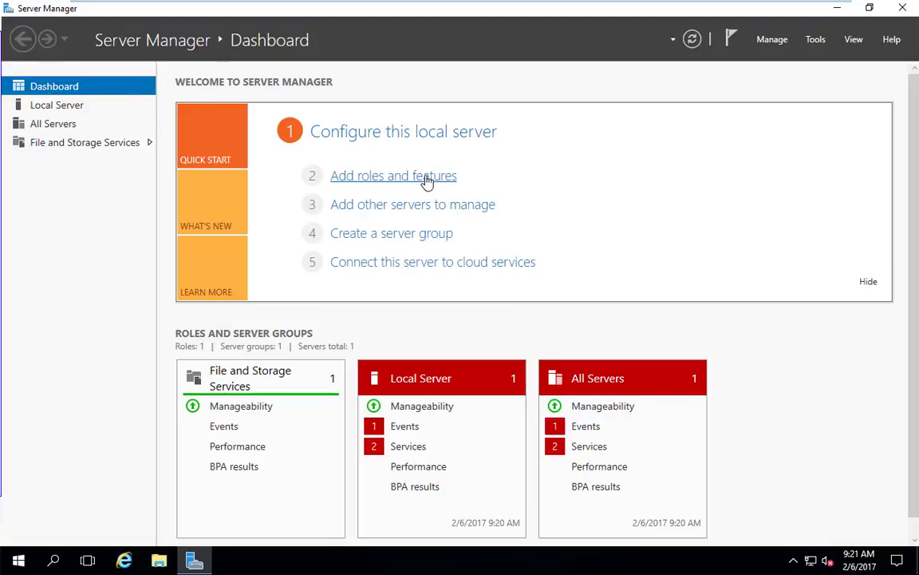
left_click(408, 134)
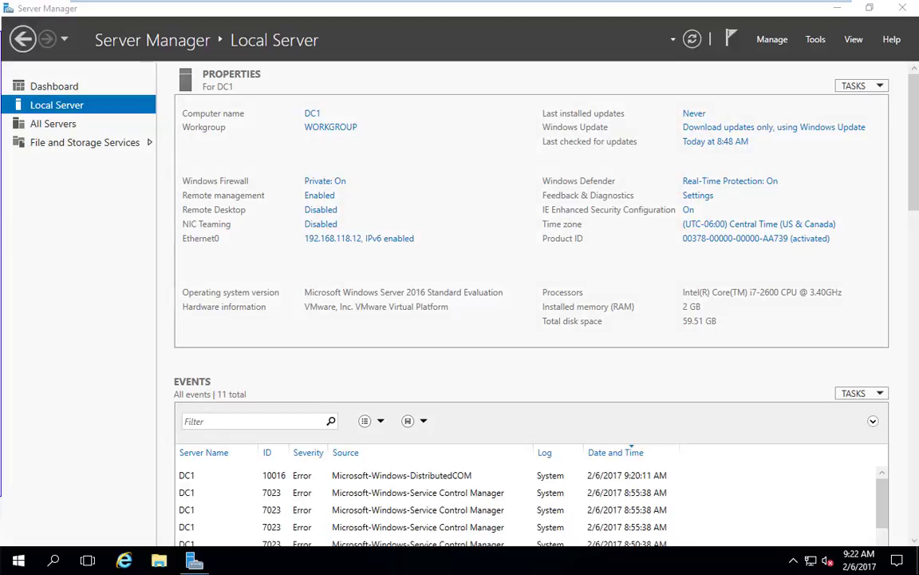
left_click(68, 90)
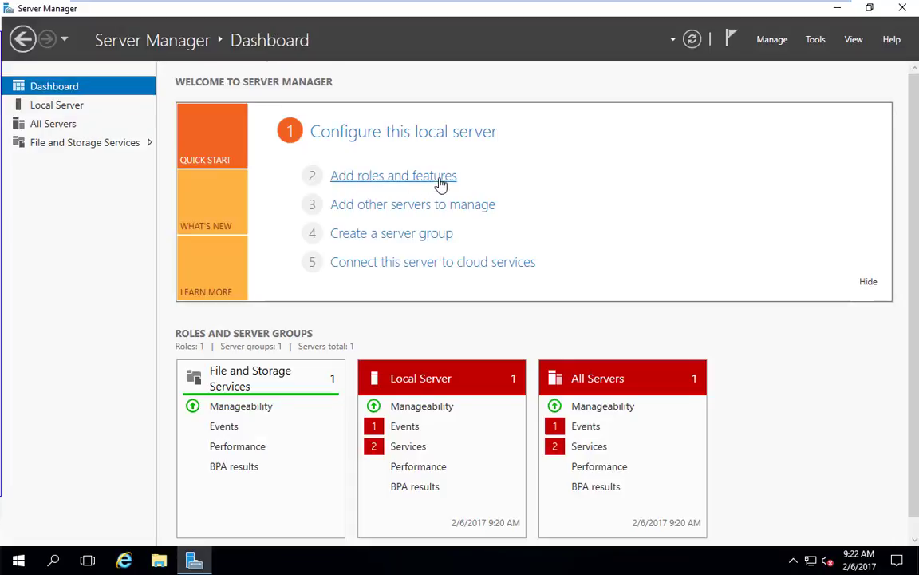
left_click(388, 177)
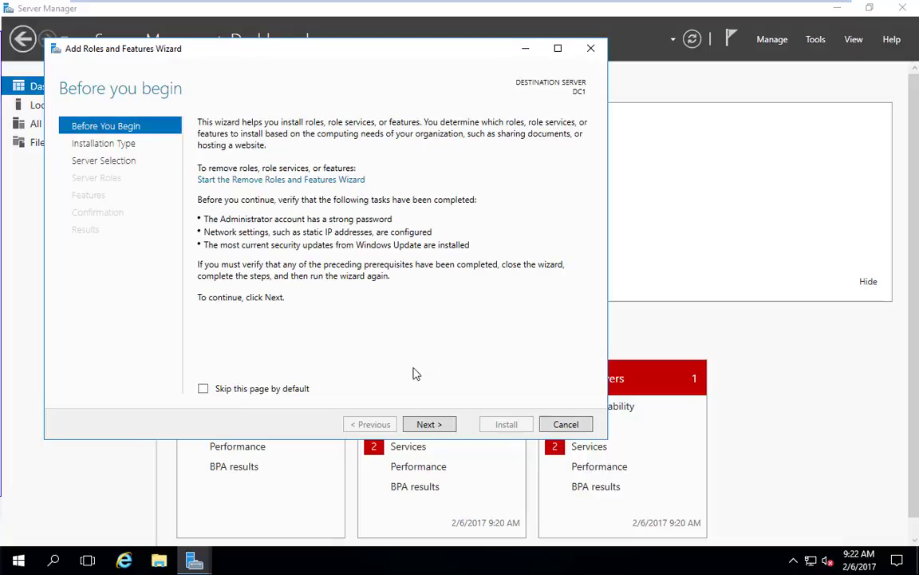
Choose role-based installation with DC1 as the destination server to reach Select server roles.
left_click(432, 426)
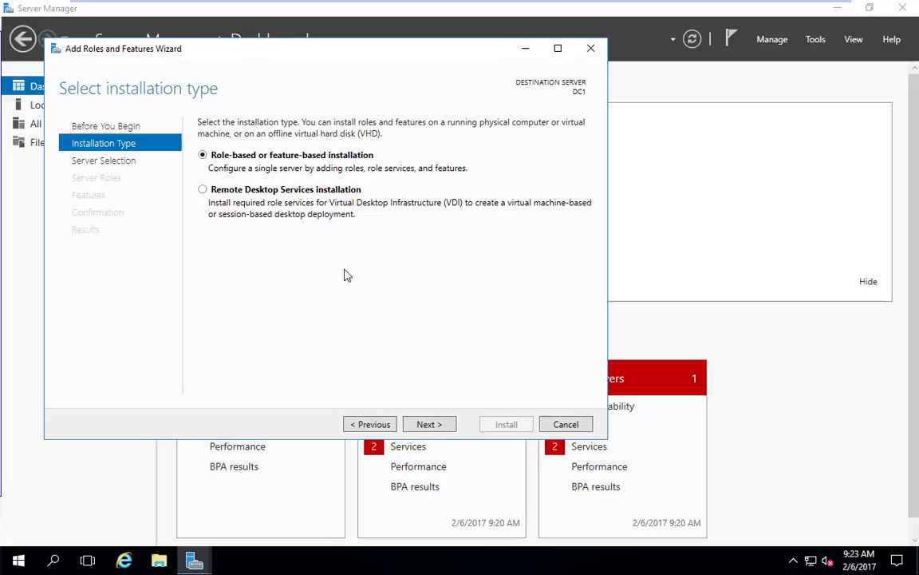
left_click(425, 424)
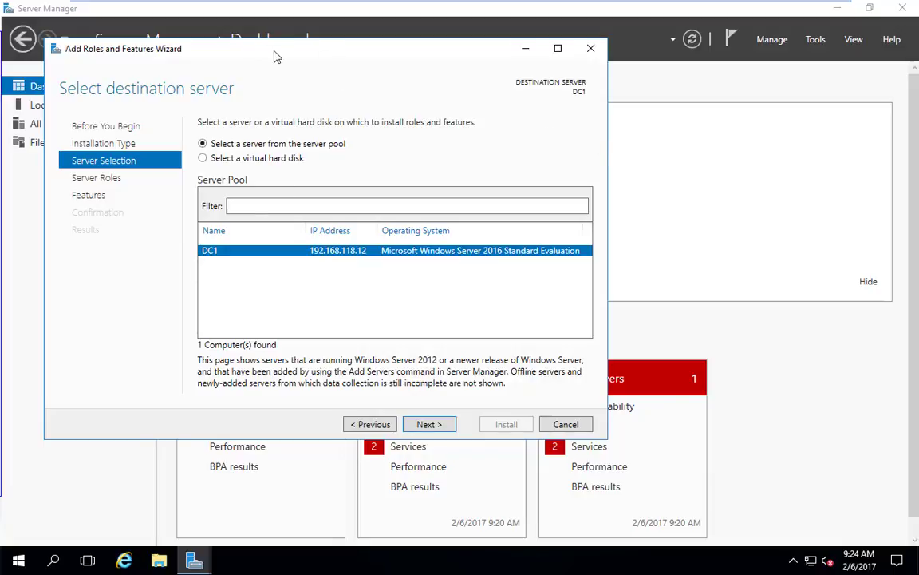
left_click_drag(275, 56, 488, 134)
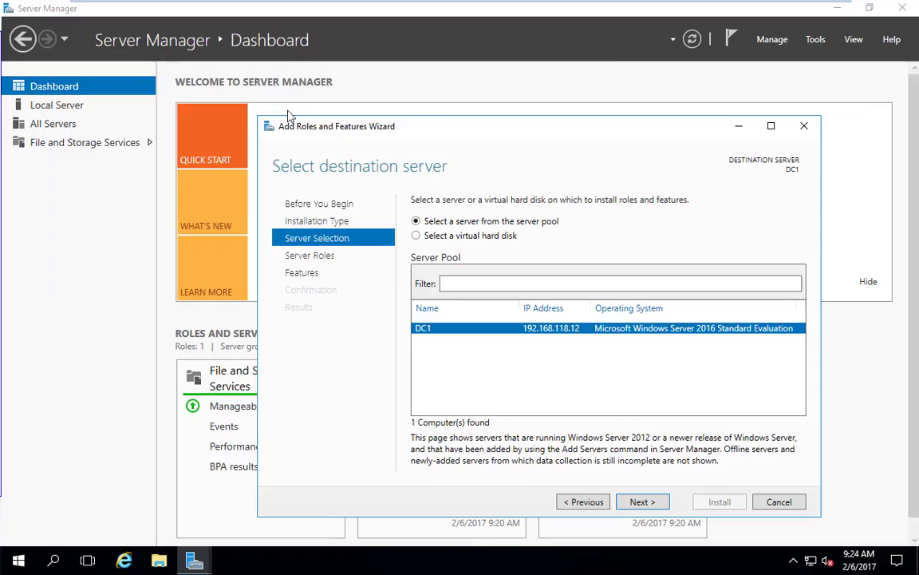
left_click_drag(369, 130, 548, 171)
left_click(342, 129)
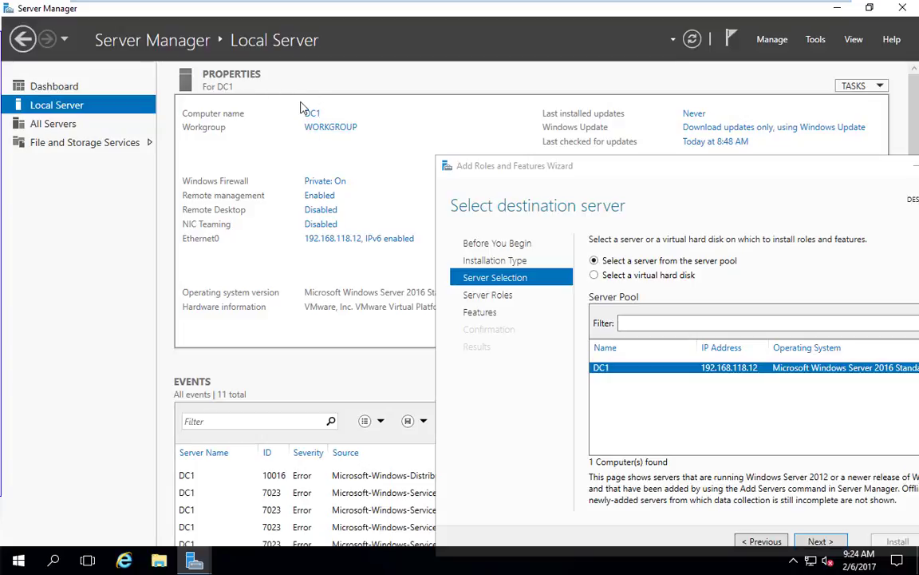
left_click_drag(673, 170, 391, 94)
left_click(531, 466)
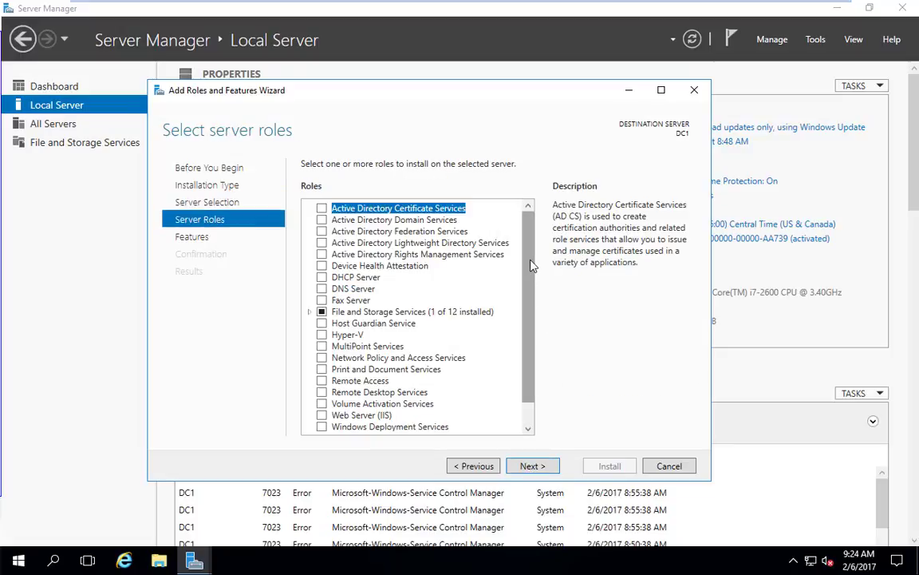
Tick Active Directory Domain Services and accept its required management features.
mouse_move(532, 263)
left_mouse_down()
mouse_move(537, 296)
mouse_move(533, 243)
left_mouse_up()
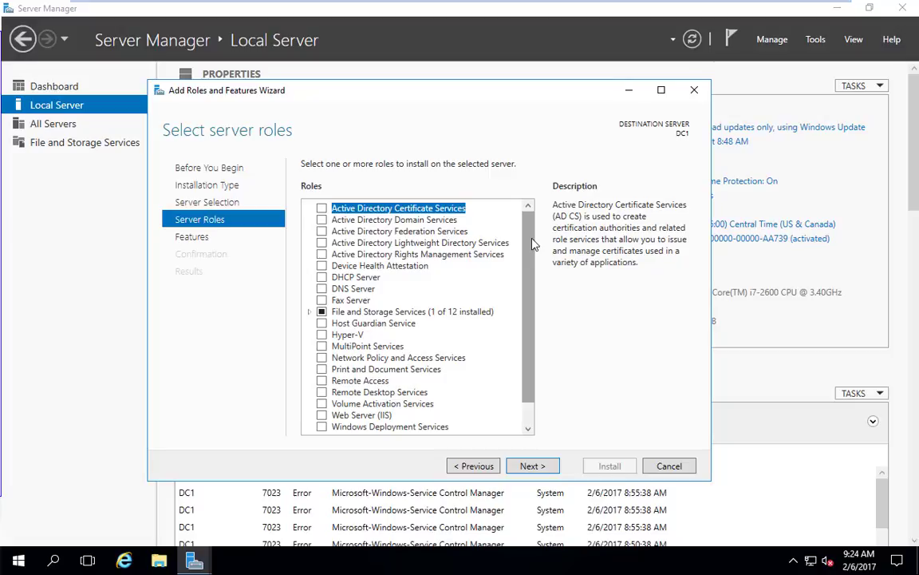
left_click(421, 221)
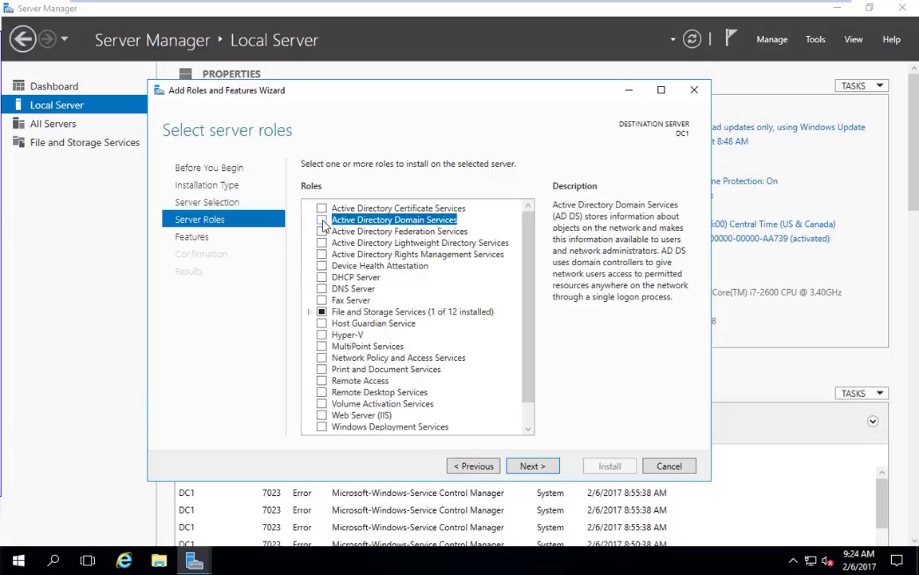
left_click(322, 220)
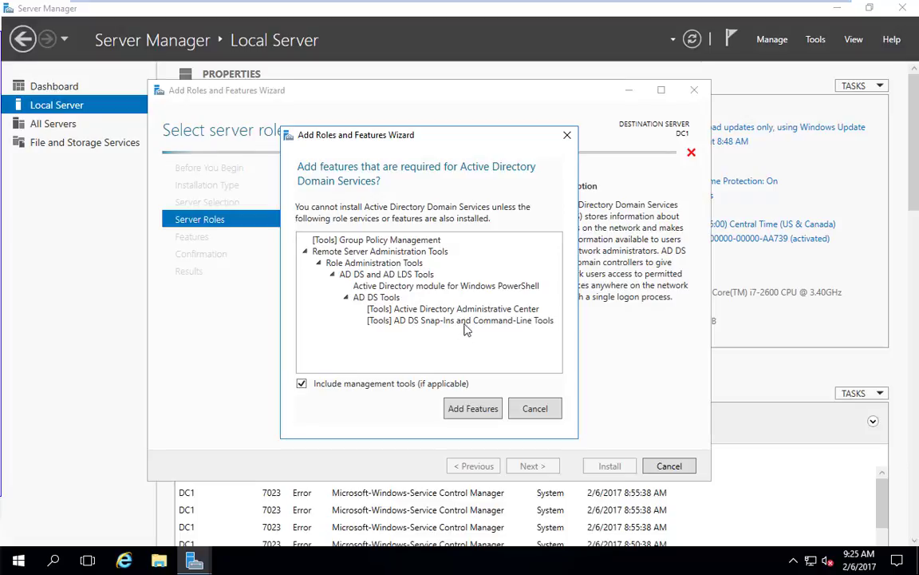
left_click(474, 410)
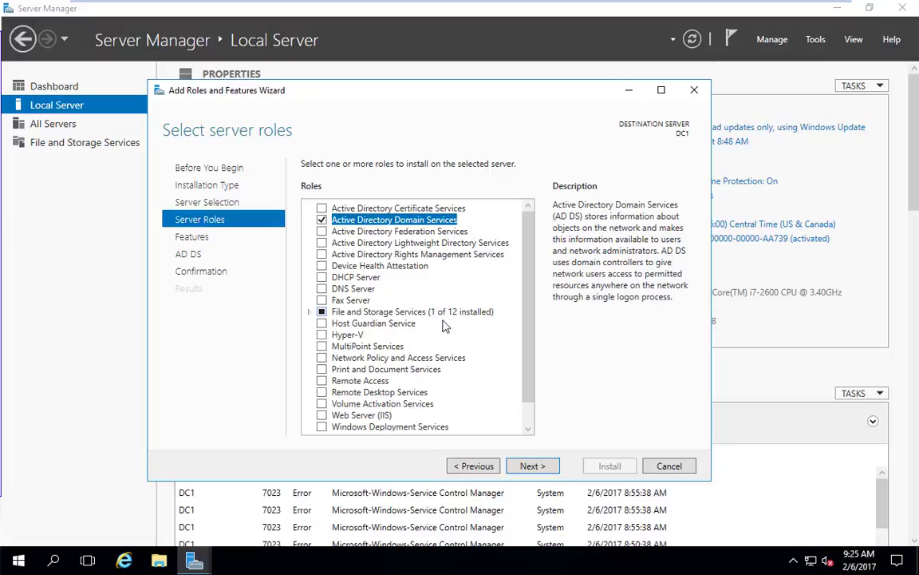
Accept the default features, including Group Policy Management, and pass the AD DS information page.
left_click(531, 466)
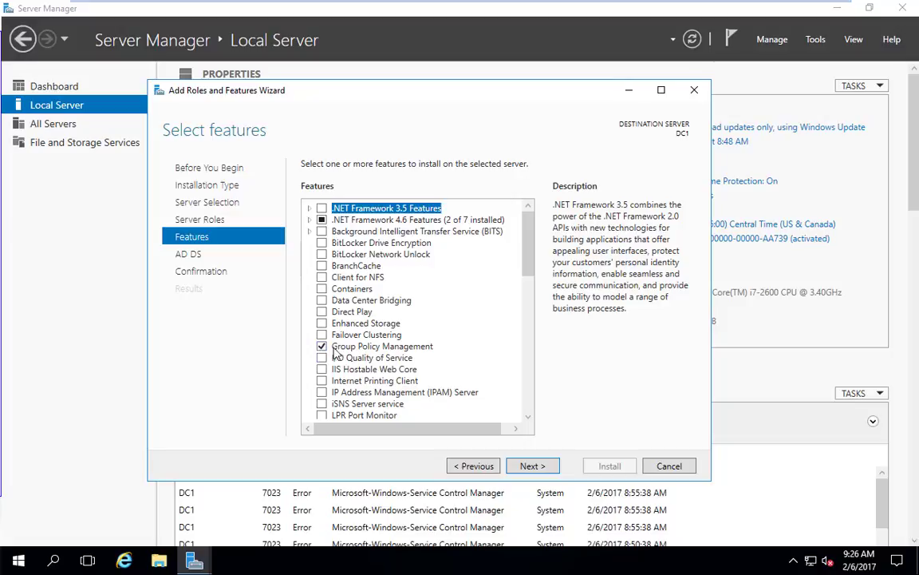
left_click_drag(535, 263, 475, 224)
left_click(531, 467)
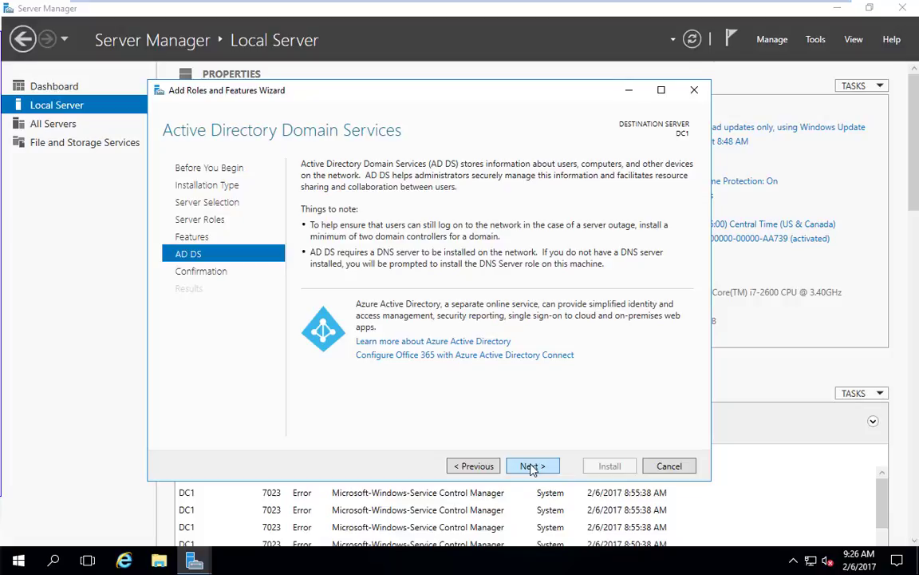
left_click(531, 467)
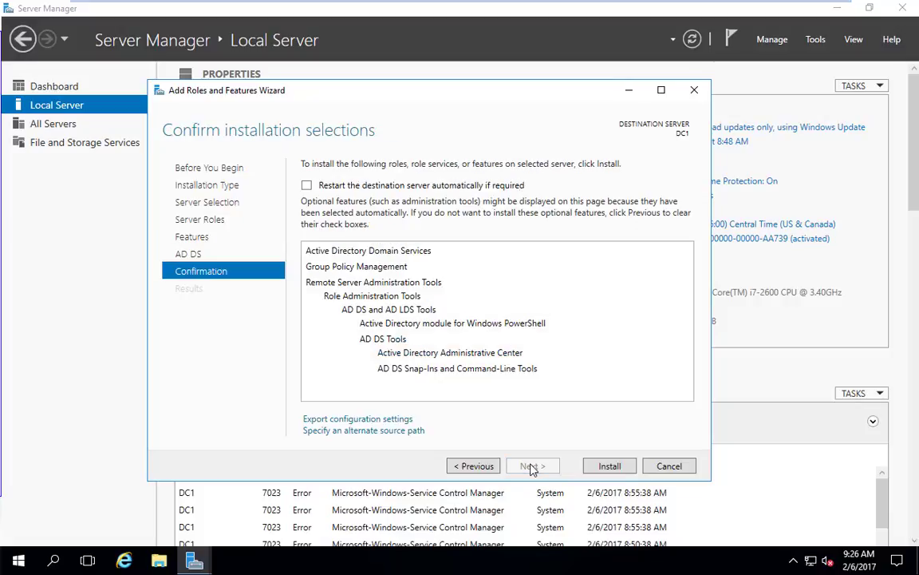
Allow automatic restarts and install Active Directory Domain Services on DC1.
left_click(307, 185)
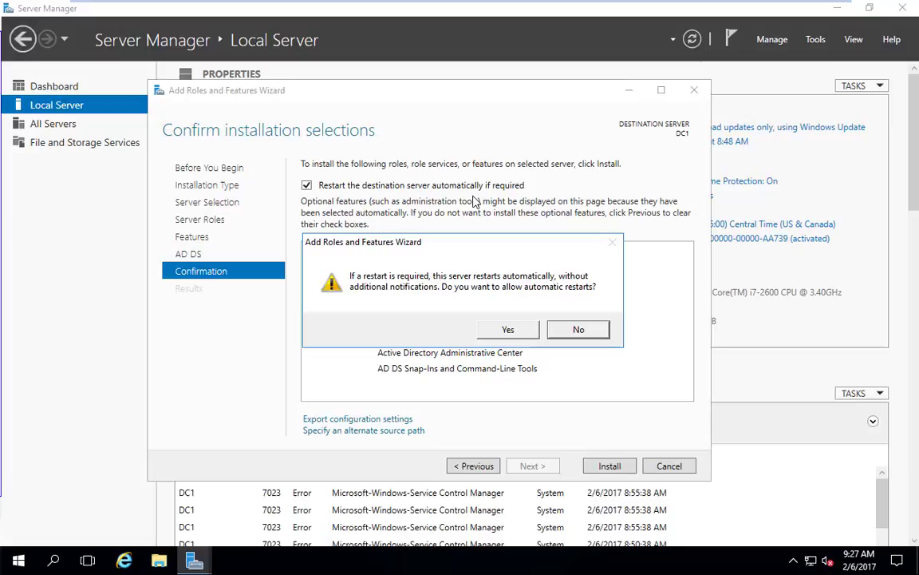
left_click(506, 332)
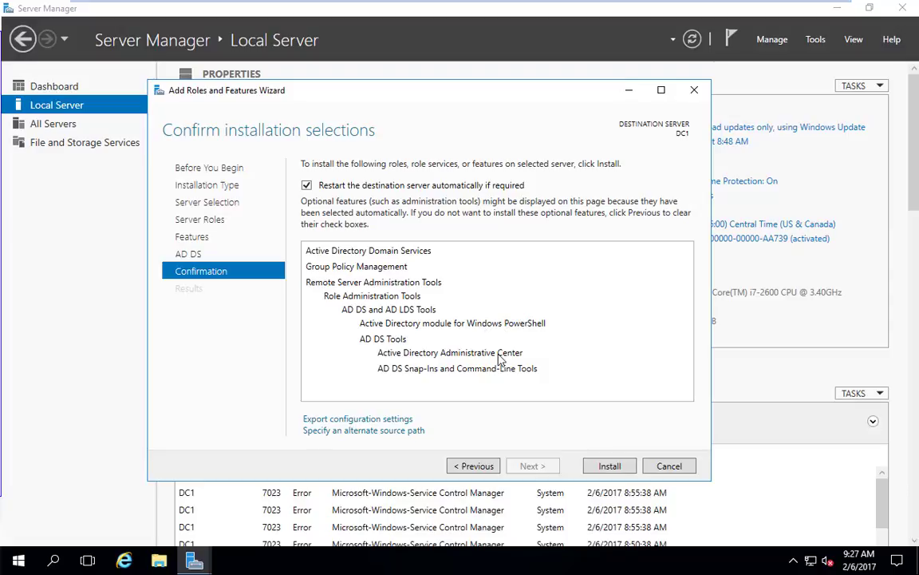
left_click(606, 467)
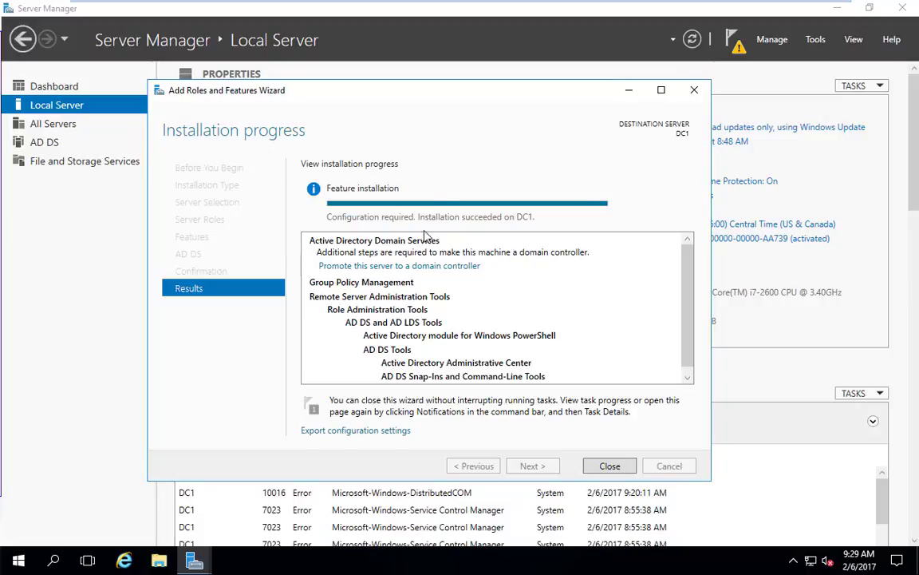
Close the finished wizard to return to DC1's Local Server page.
left_click(612, 466)
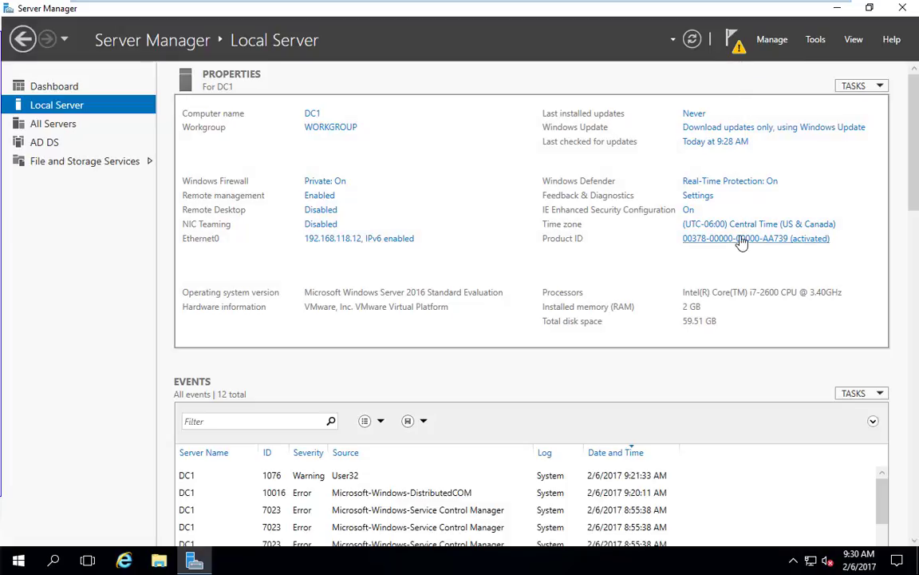
Choose 'Promote this server to a domain controller' from the notifications to open the AD DS Configuration Wizard.
left_click(738, 46)
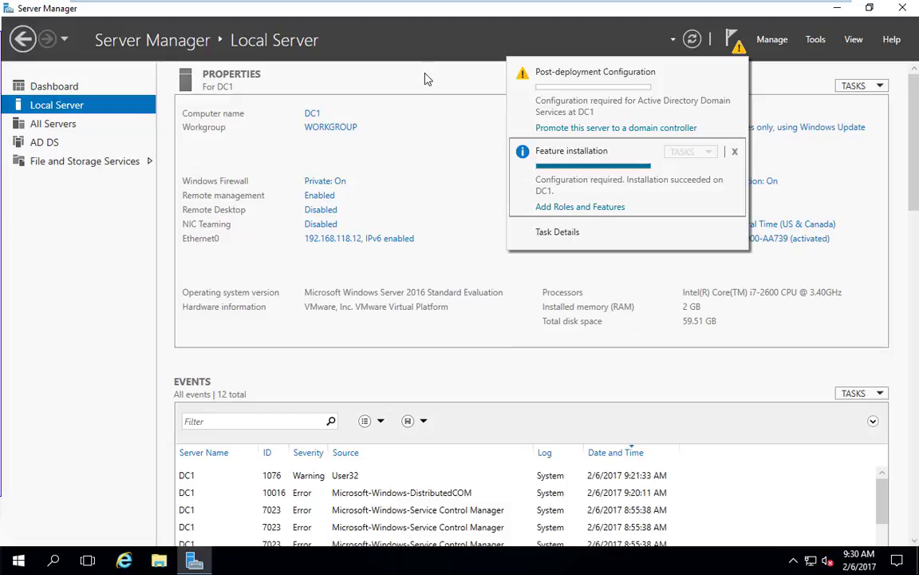
left_click(383, 66)
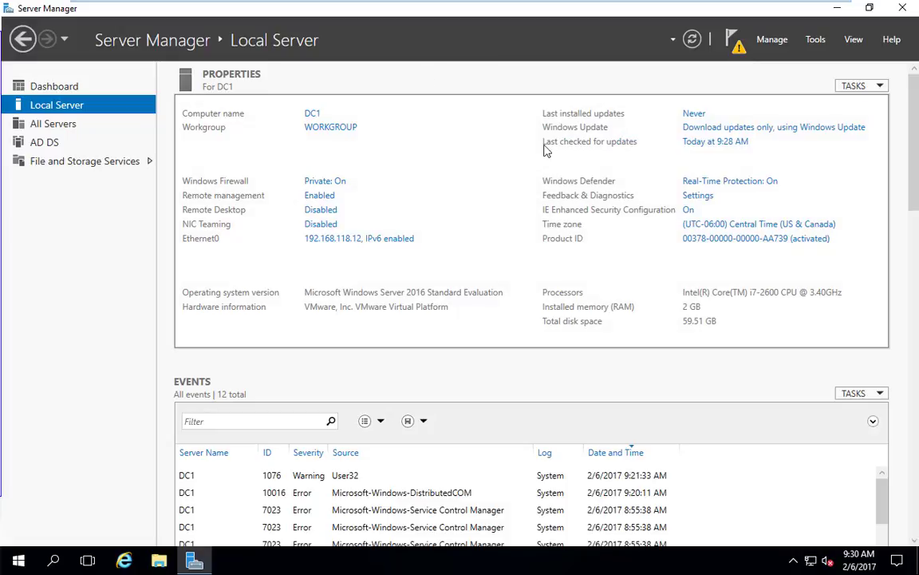
left_click(733, 40)
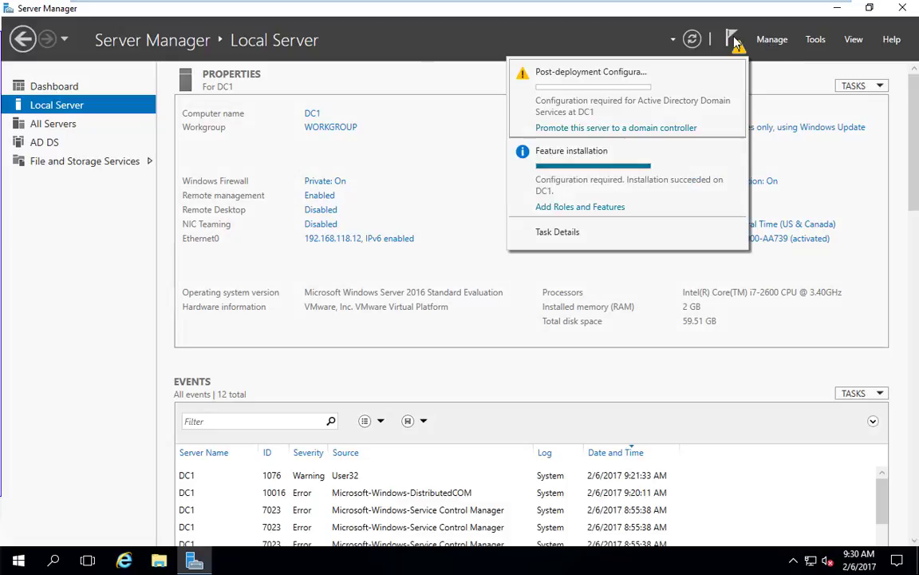
left_click(641, 127)
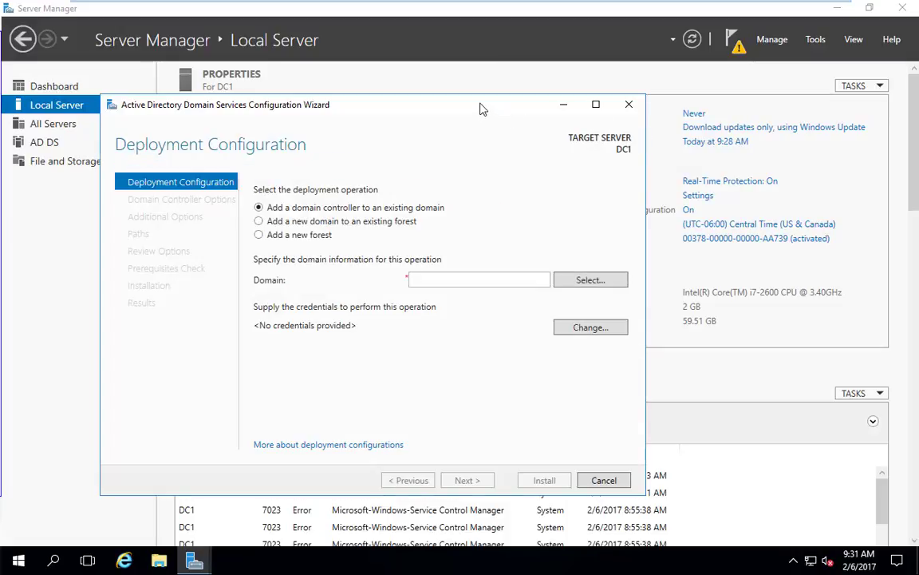
left_click_drag(482, 106, 603, 79)
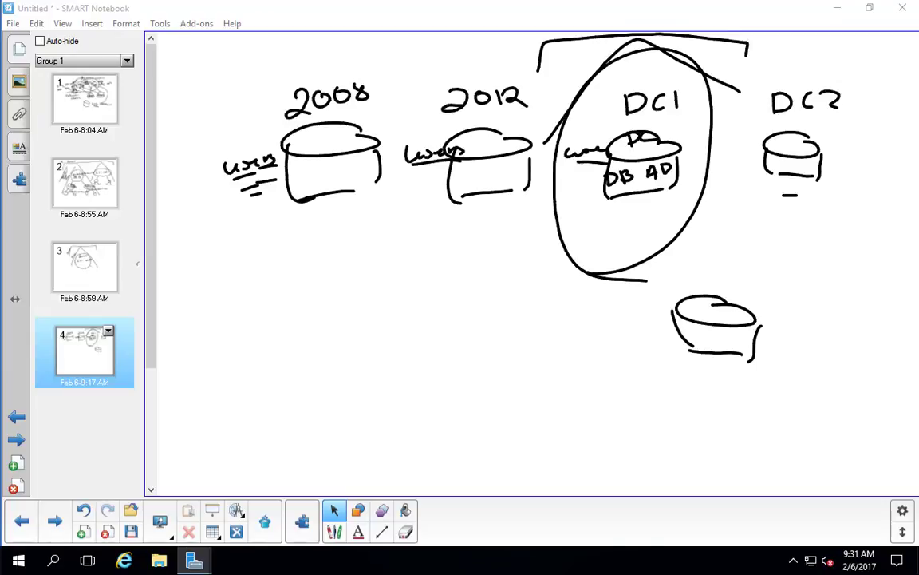
On a new page 5 in SMART Notebook, draw a cylinder with the pen.
left_click(334, 532)
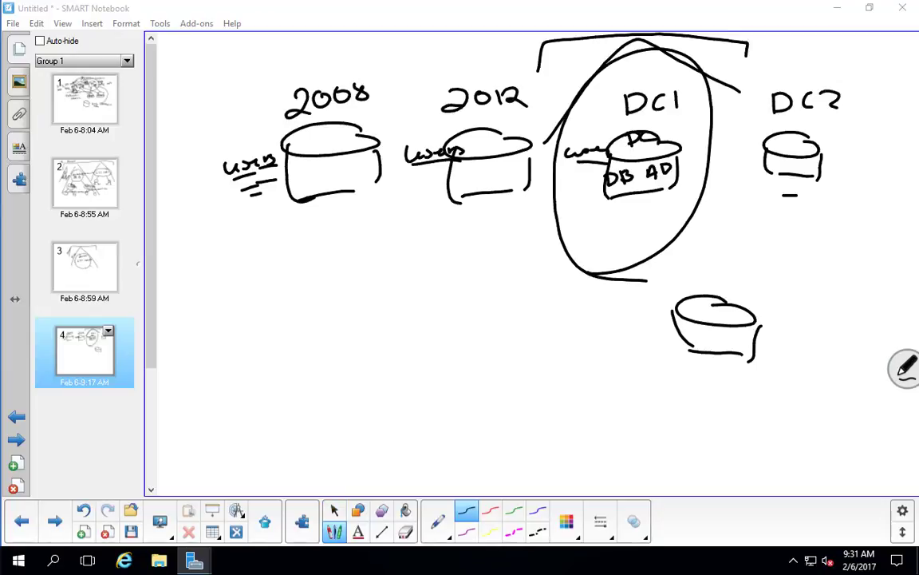
left_click(56, 523)
left_click_drag(449, 162, 463, 174)
left_click_drag(367, 195, 388, 257)
left_click_drag(489, 203, 483, 257)
left_click_drag(388, 259, 495, 252)
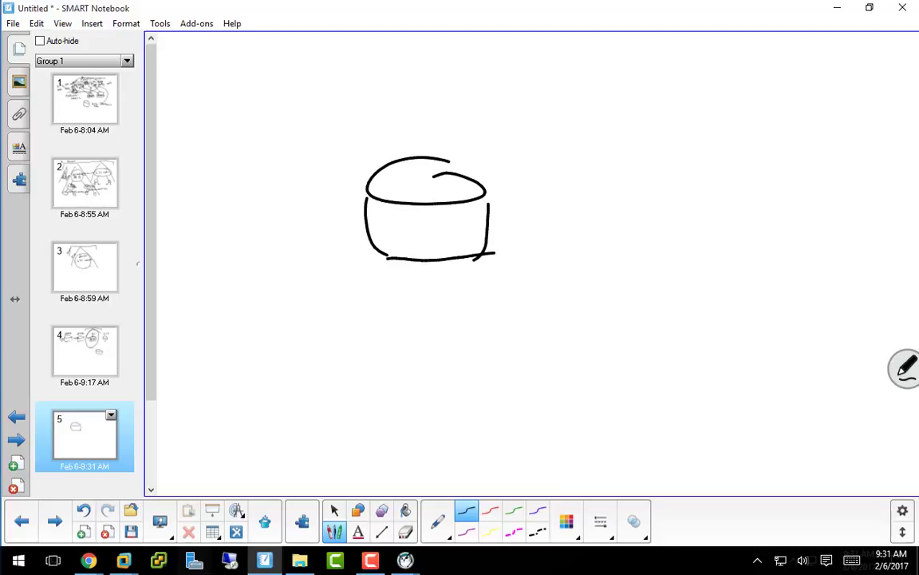
Label the cylinder ADDS inside and DC on top, with DB at its lower right.
mouse_move(394, 240)
left_mouse_down()
mouse_move(405, 214)
mouse_move(416, 240)
left_mouse_up()
left_click_drag(398, 231, 423, 239)
mouse_move(424, 215)
left_mouse_down()
mouse_move(424, 239)
mouse_move(450, 239)
left_mouse_up()
mouse_move(450, 215)
left_mouse_down()
mouse_move(450, 239)
mouse_move(470, 237)
left_mouse_up()
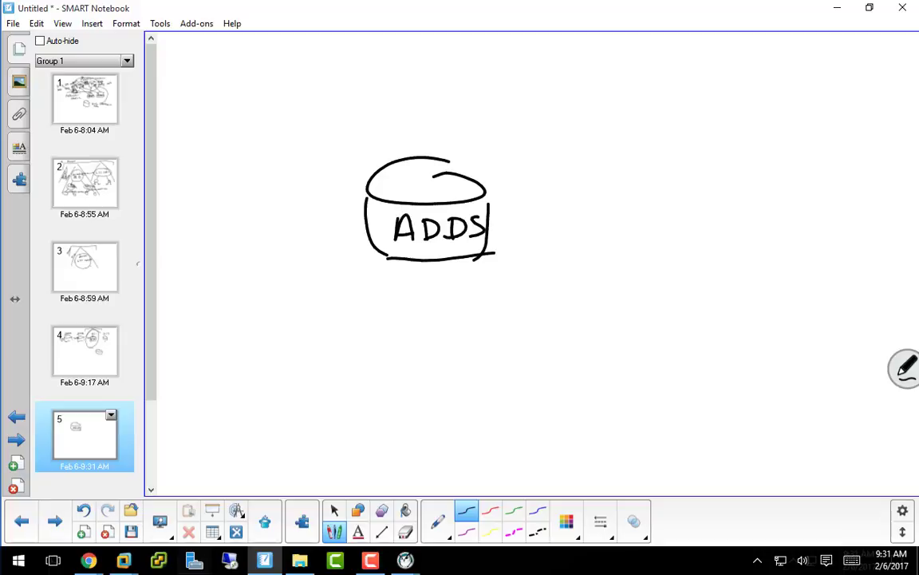
mouse_move(414, 177)
left_mouse_down()
mouse_move(415, 197)
mouse_move(445, 179)
mouse_move(462, 193)
left_mouse_up()
mouse_move(462, 254)
left_mouse_down()
mouse_move(484, 240)
mouse_move(486, 256)
left_mouse_up()
left_click_drag(477, 242, 477, 253)
left_click_drag(489, 240, 490, 254)
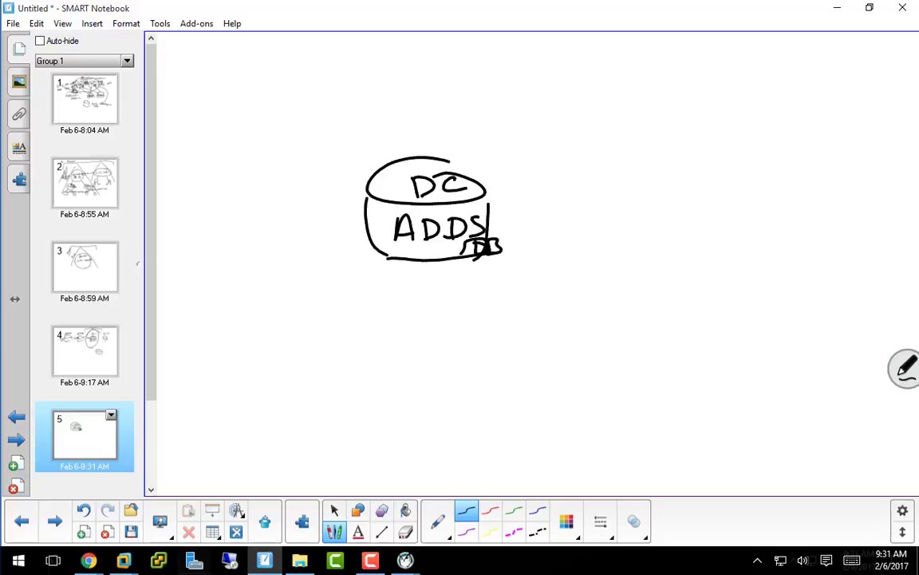
Sketch an arch with a flat base and an inner oval left of the cylinder.
mouse_move(182, 236)
left_mouse_down()
mouse_move(254, 185)
mouse_move(270, 250)
left_mouse_up()
mouse_move(181, 126)
left_mouse_down()
mouse_move(309, 152)
mouse_move(311, 163)
left_mouse_up()
mouse_move(182, 140)
left_mouse_down()
mouse_move(182, 126)
mouse_move(179, 149)
left_mouse_up()
mouse_move(257, 197)
left_mouse_down()
mouse_move(209, 214)
mouse_move(240, 204)
left_mouse_up()
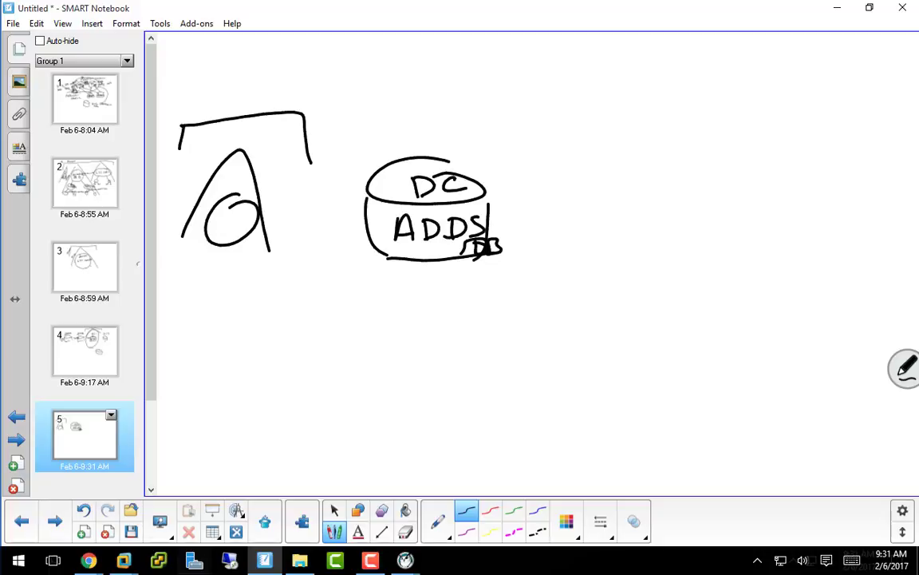
Move the Notebook window aside to bring the AD DS Configuration Wizard into view.
left_click_drag(489, 7, 485, 0)
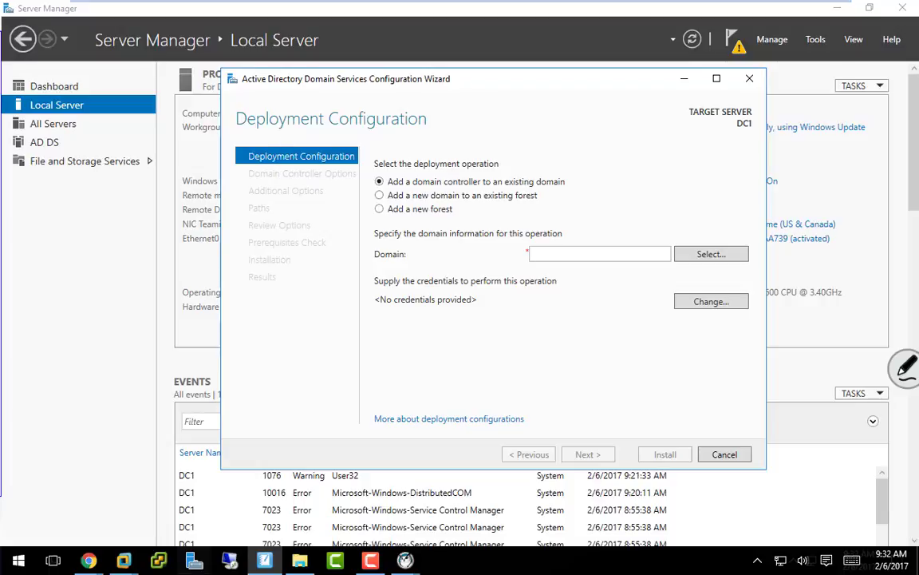
left_click_drag(2, 80, 511, 1)
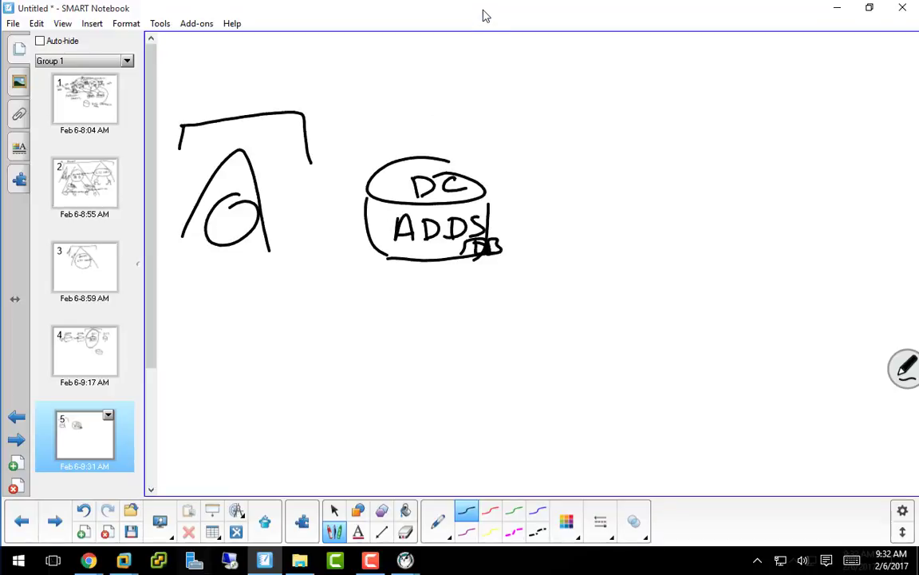
left_click_drag(488, 7, 2, 88)
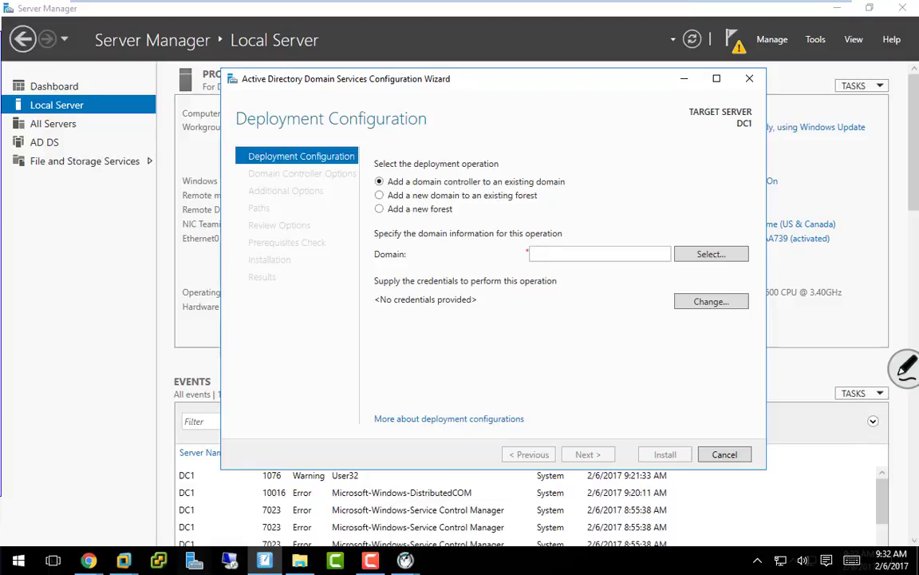
left_click_drag(348, 1, 723, 1)
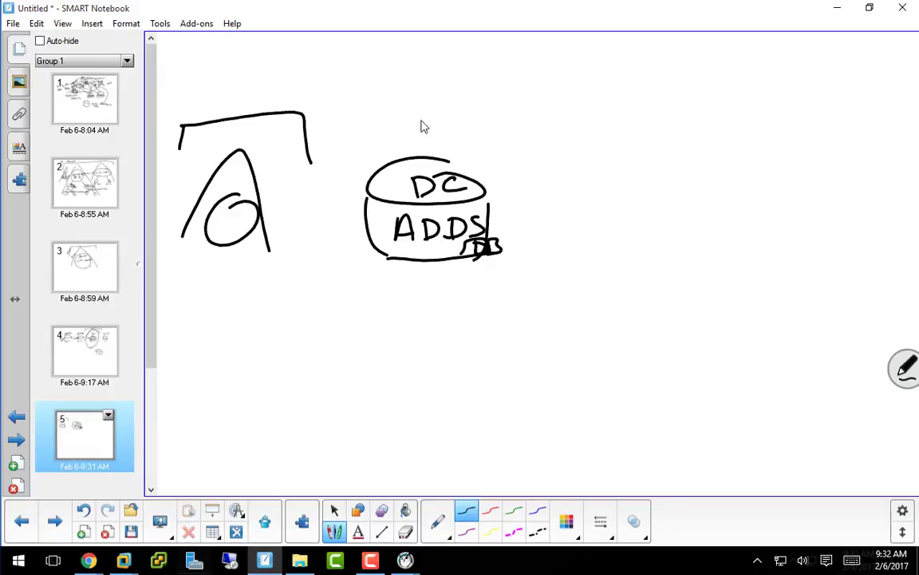
left_click_drag(479, 8, 0, 27)
left_click_drag(0, 343, 546, 12)
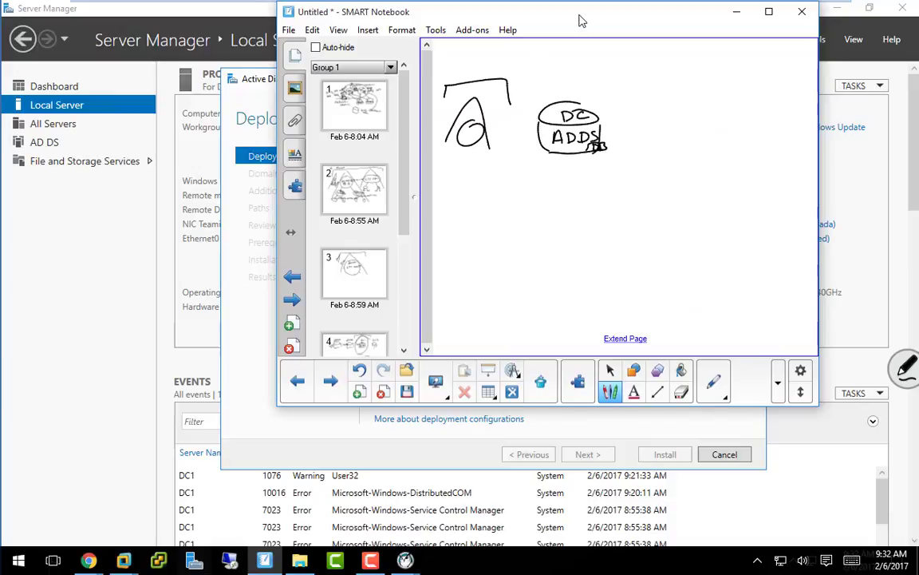
left_click_drag(582, 21, 0, 44)
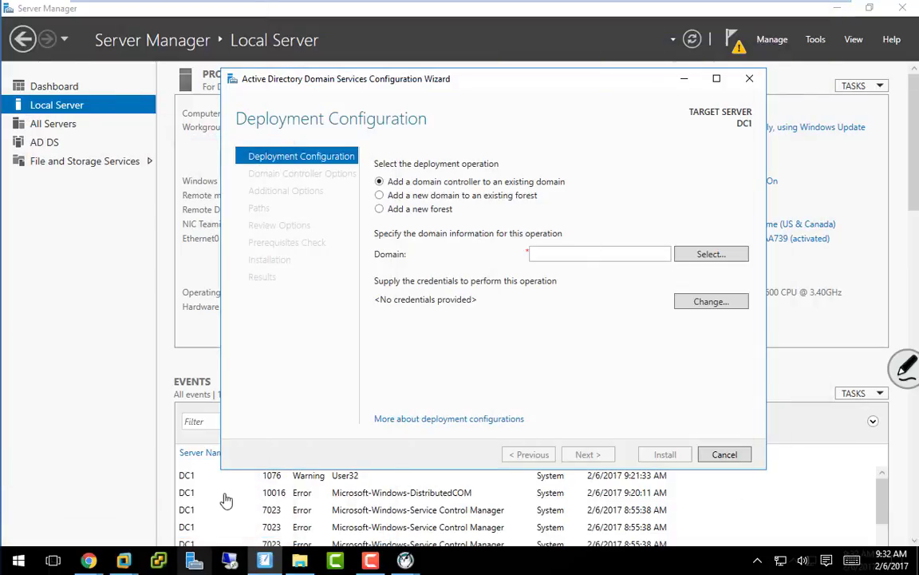
Select 'Add a new forest' and enter gopa.com as the root domain name.
left_click(380, 211)
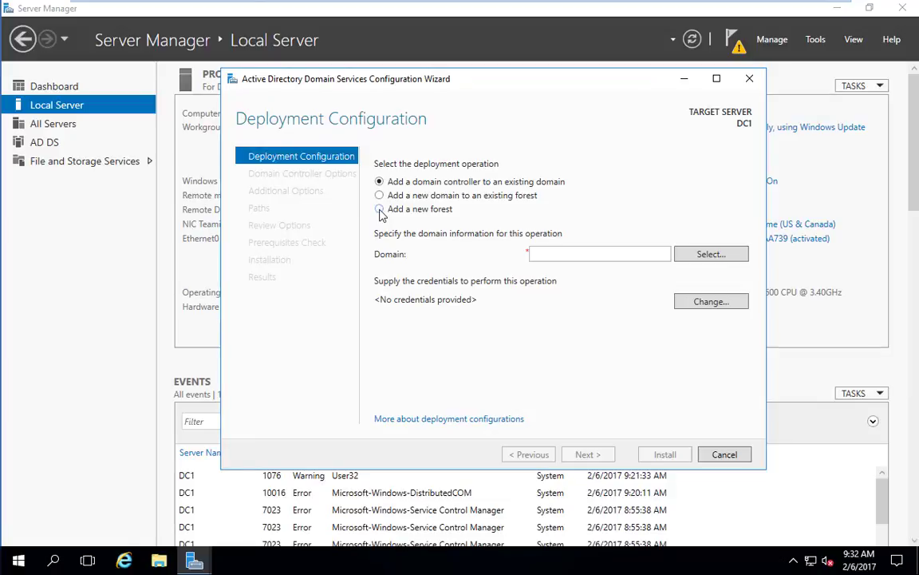
left_click(380, 212)
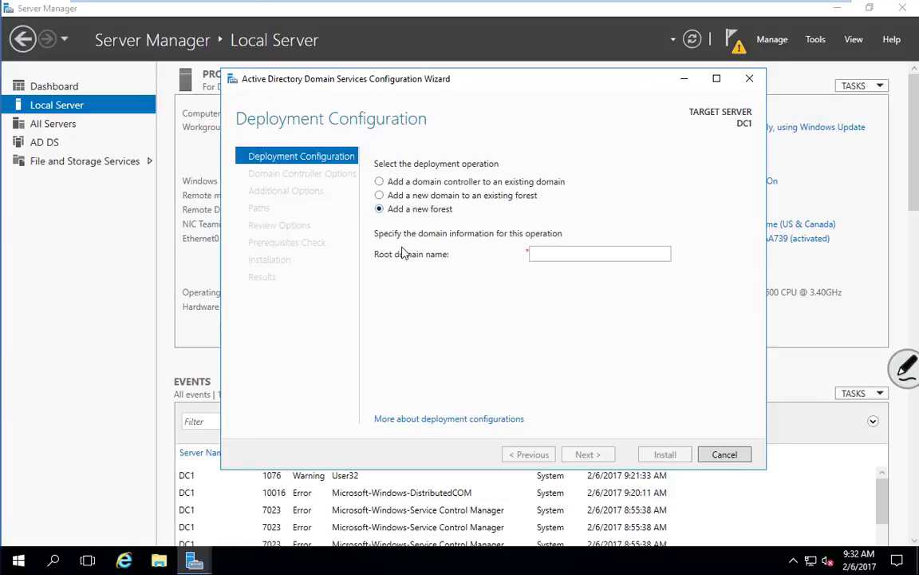
left_click(550, 255)
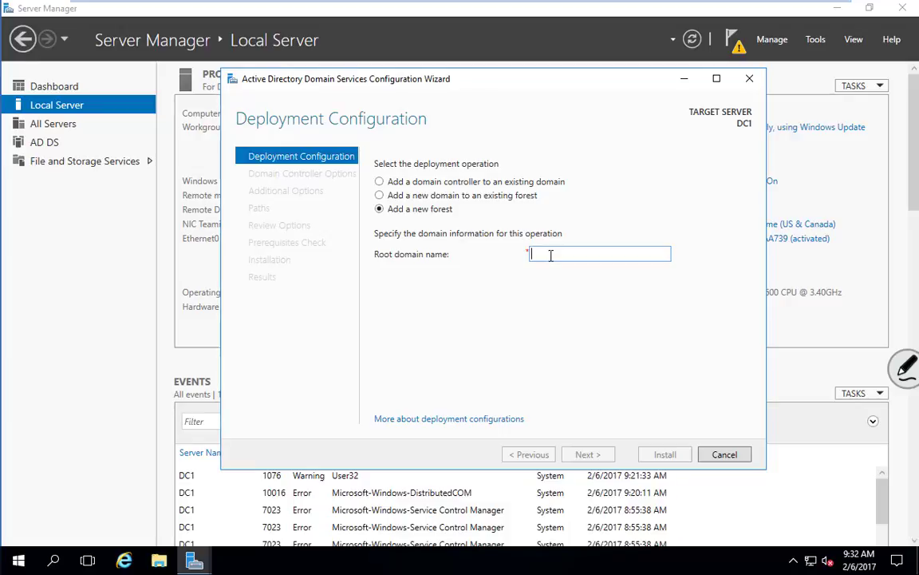
type("gopa.com")
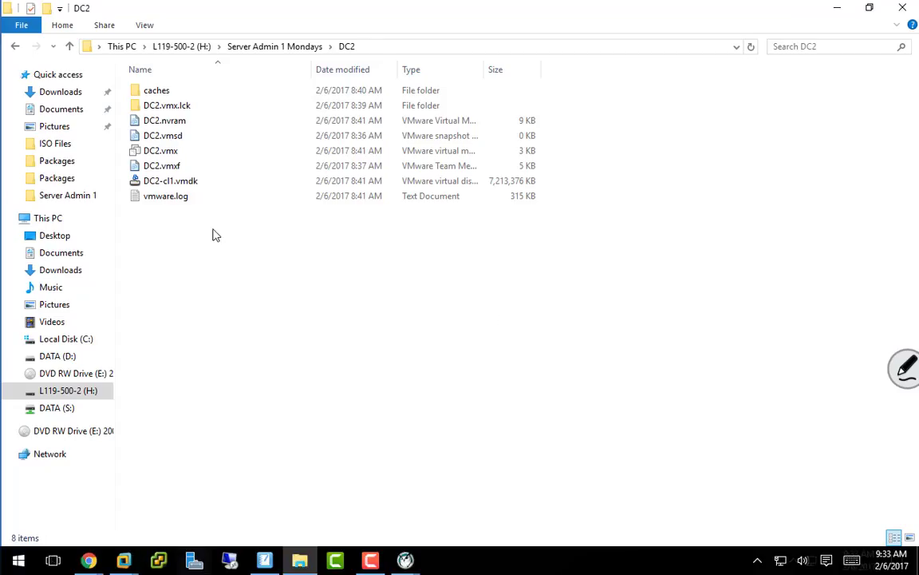
Open Gopa Org Chart.pdf from S:\Students\Class Files\Server Administration in File Explorer.
left_click(41, 414)
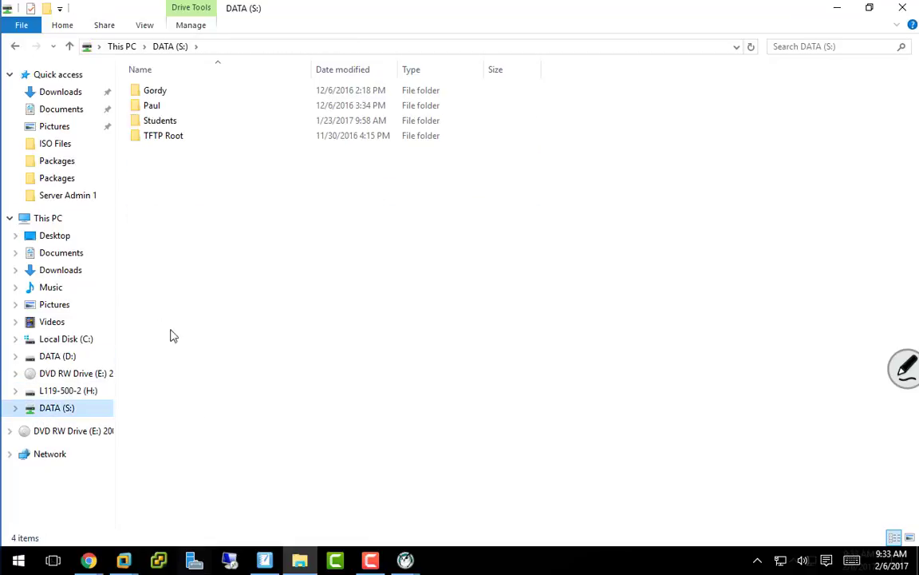
double_click(152, 123)
double_click(152, 93)
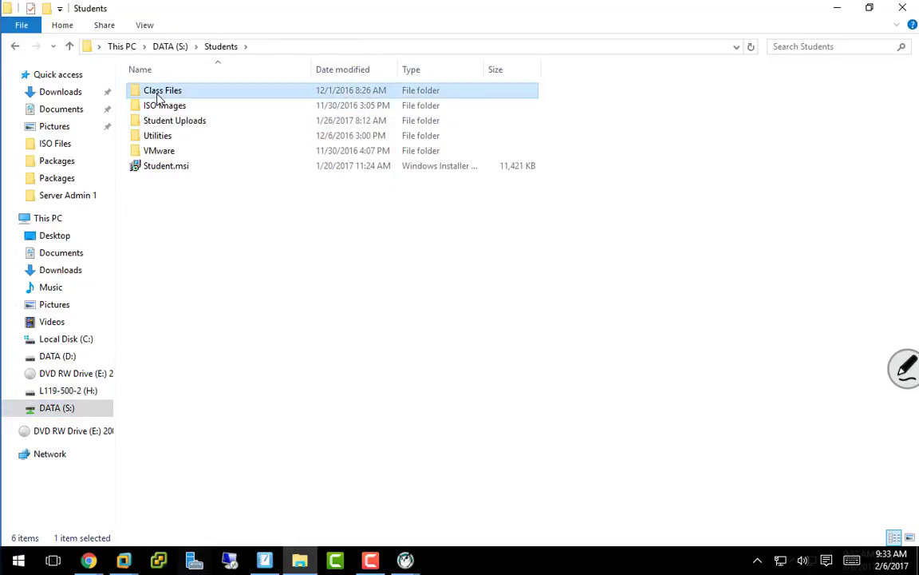
left_click(160, 108)
double_click(160, 108)
double_click(159, 108)
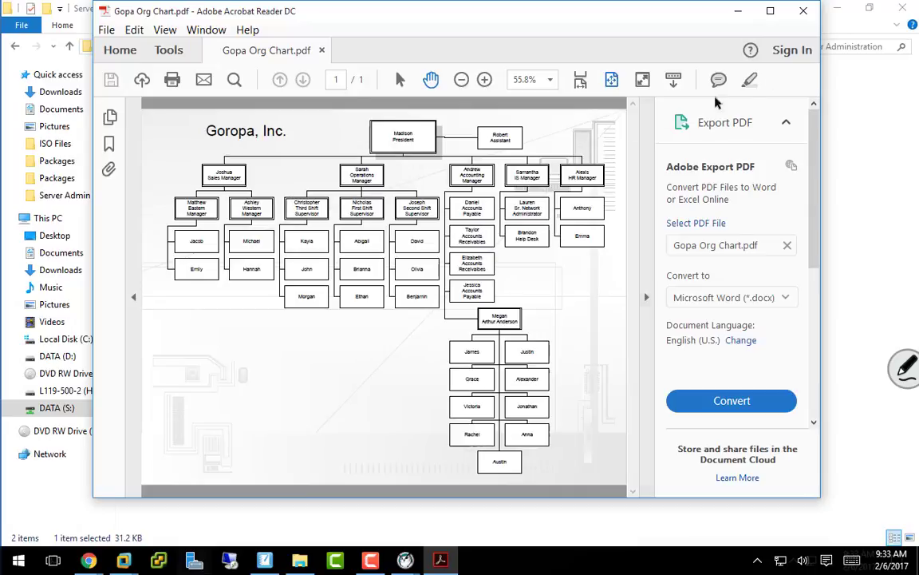
Close the Gopa org chart in Adobe Acrobat Reader DC.
left_click(805, 12)
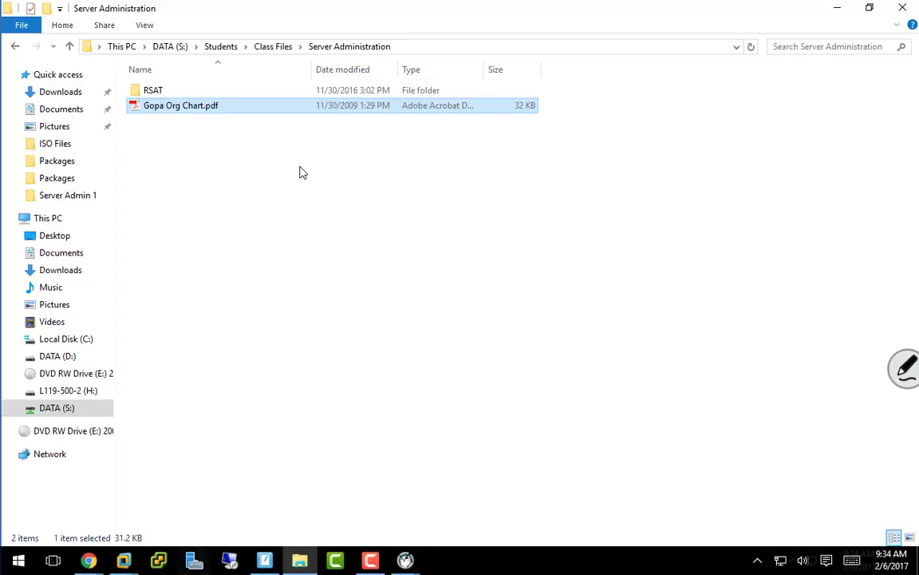
Minimize File Explorer and advance the AD DS wizard to Domain Controller Options.
left_click(837, 8)
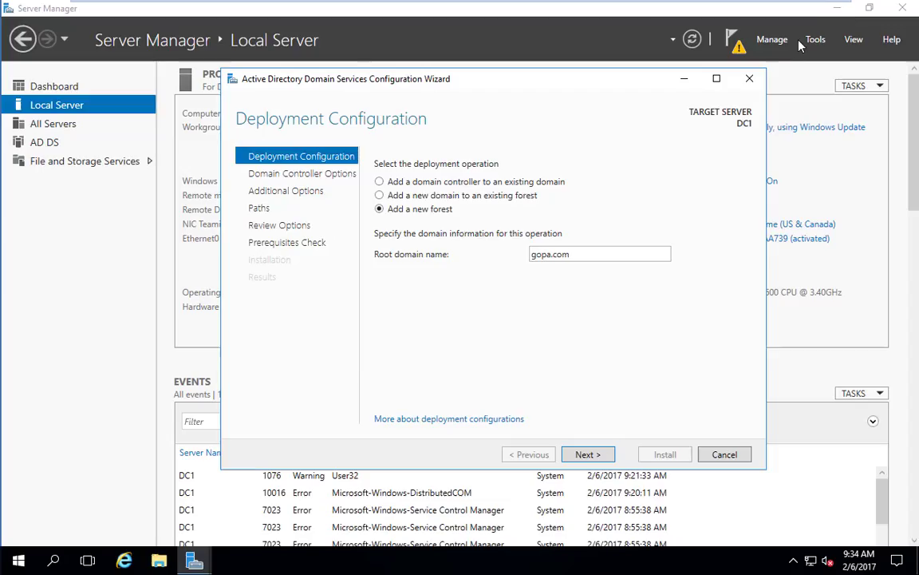
left_click(588, 454)
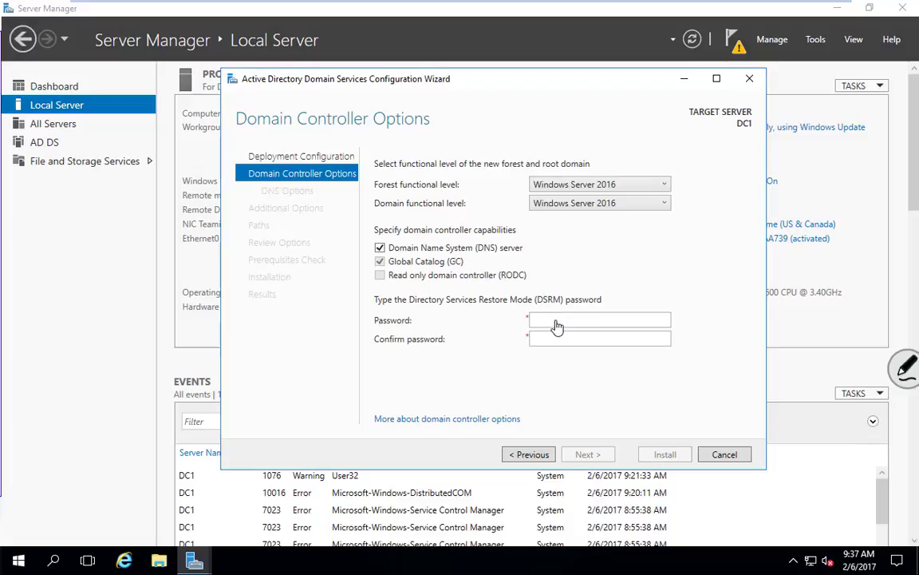
Enter and confirm the Directory Services Restore Mode password, then continue to DNS Options.
left_click(556, 320)
type("••••••••")
key("Tab")
type("••••••••")
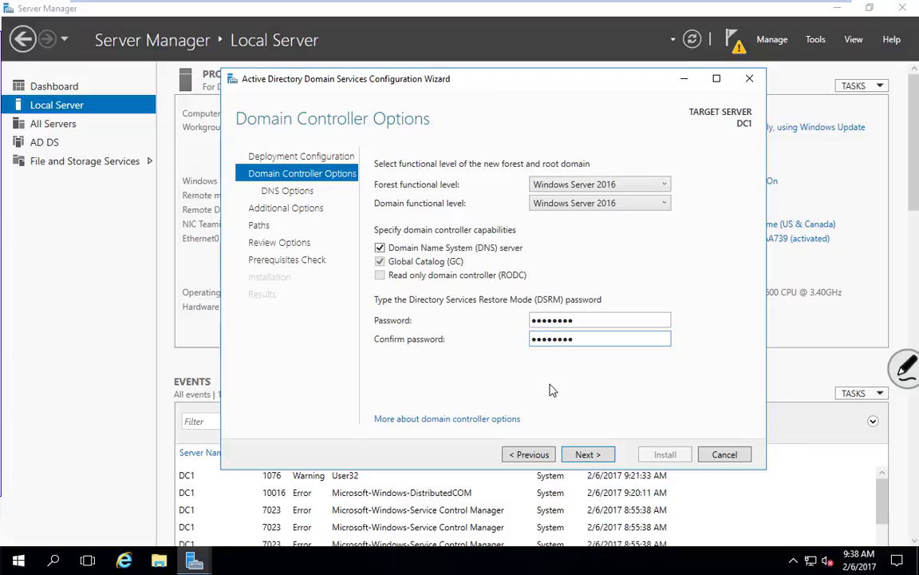
key("Return")
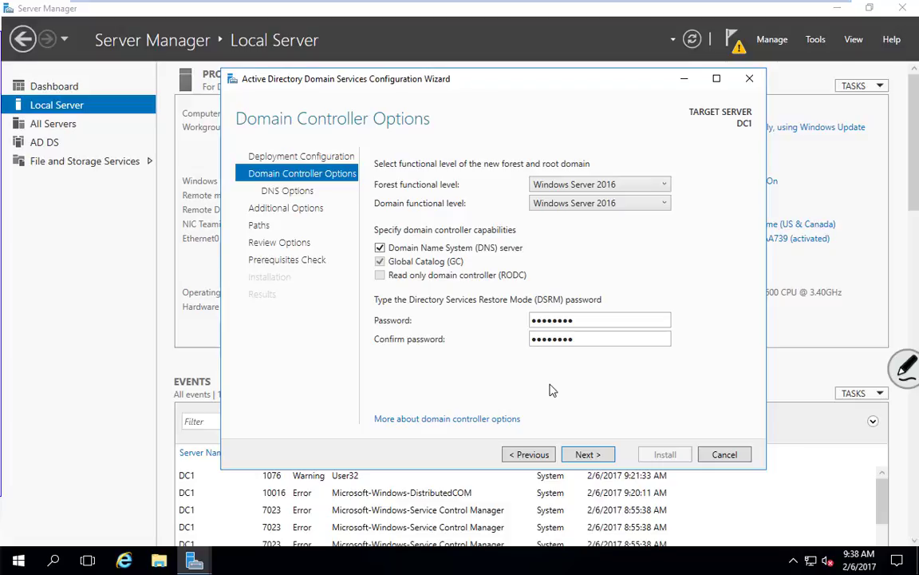
left_click(588, 455)
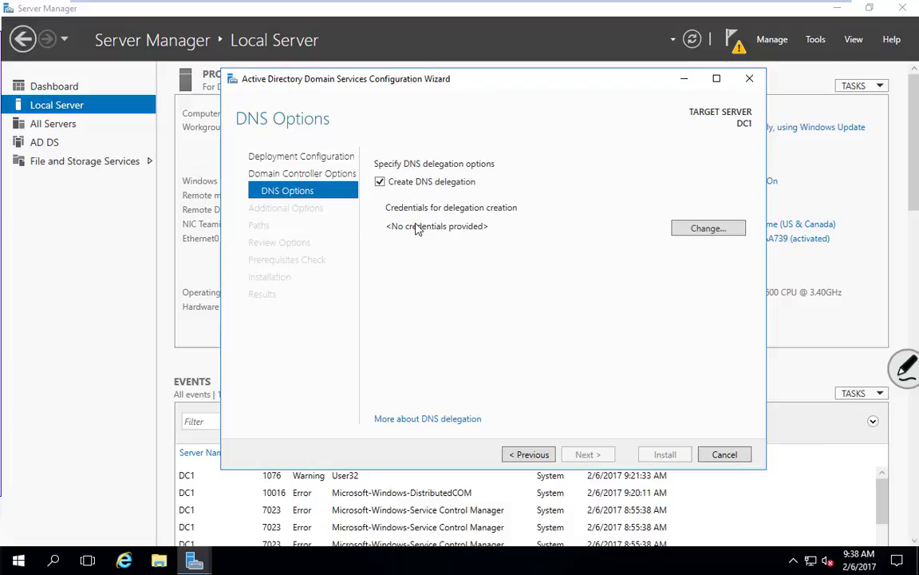
Set the DNS delegation credentials to user 'administrator' with its password.
left_click(709, 229)
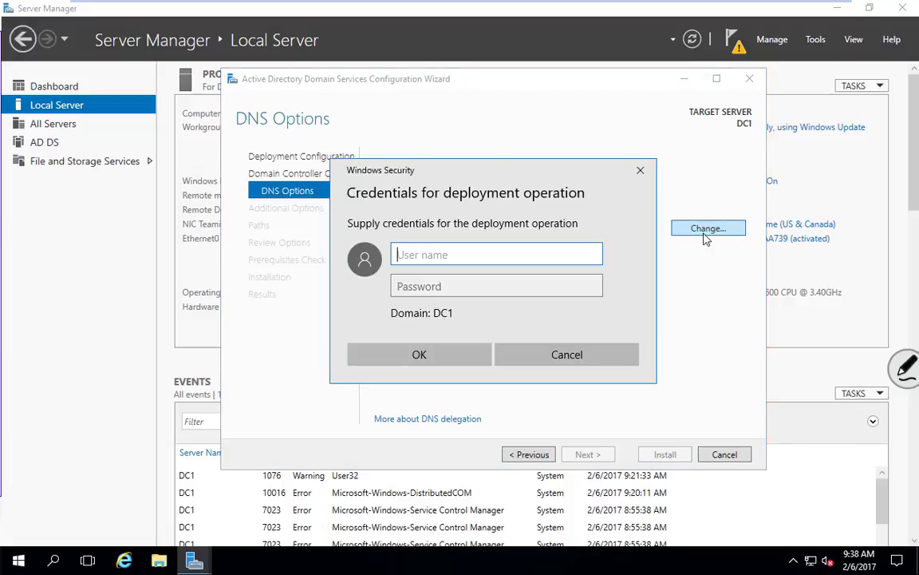
type("administrator")
key("Tab")
type("****")
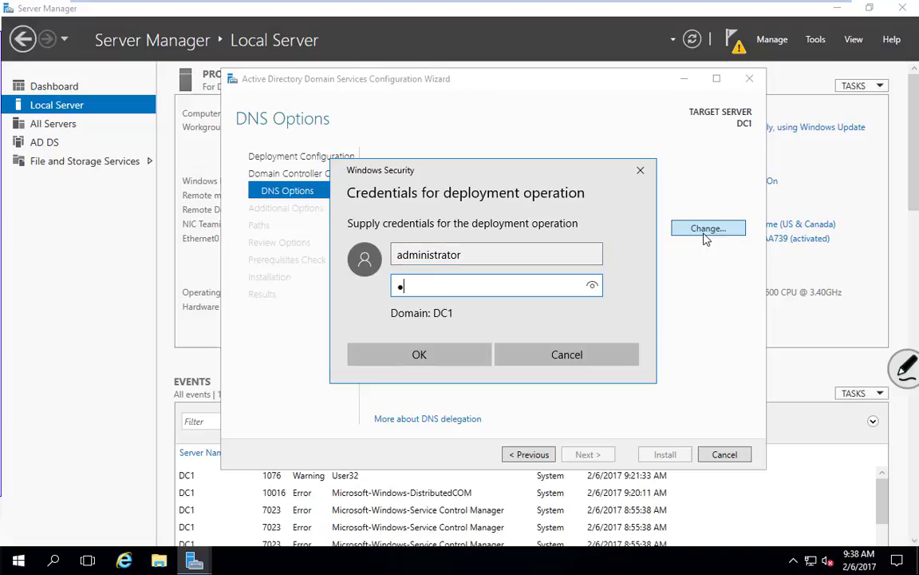
type("****")
left_click(436, 357)
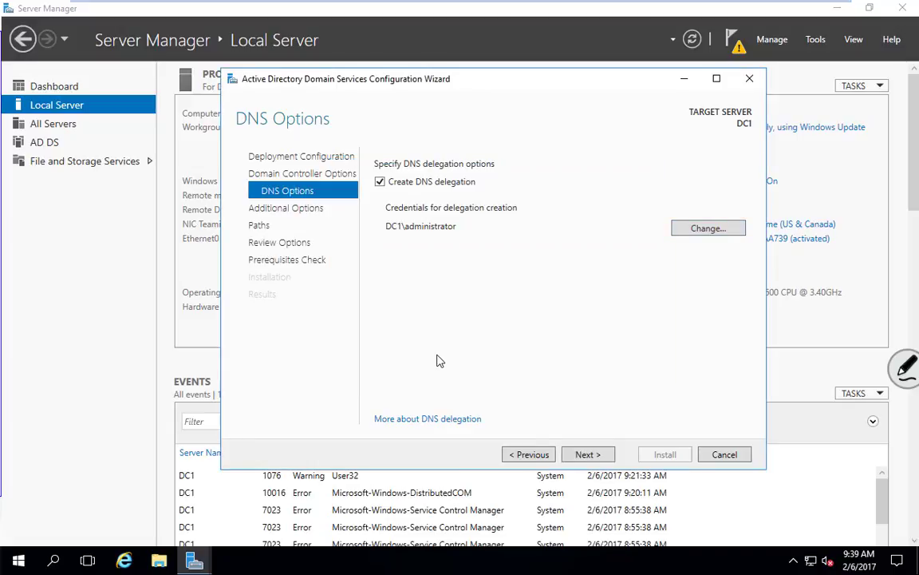
Keep GOPA as the NetBIOS domain name on Additional Options and advance to Paths.
left_click(589, 454)
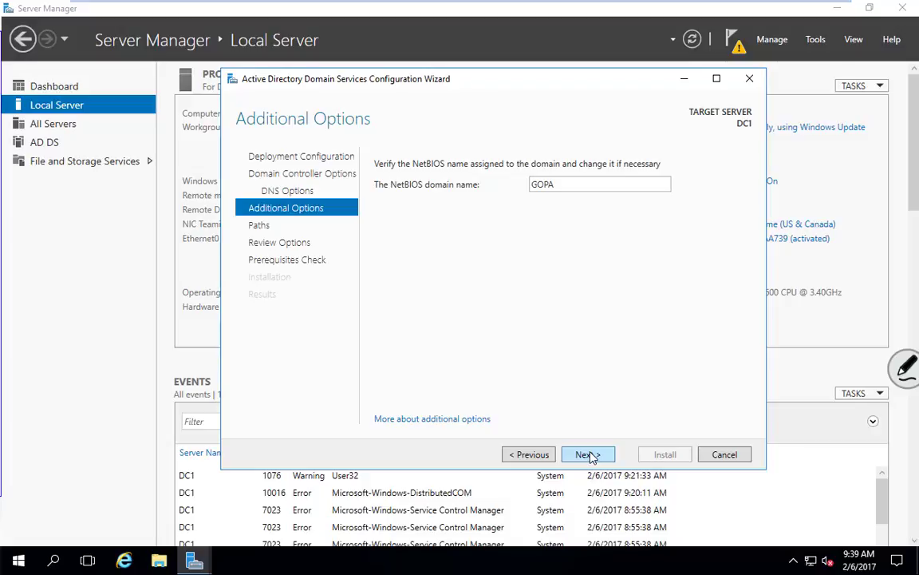
double_click(592, 186)
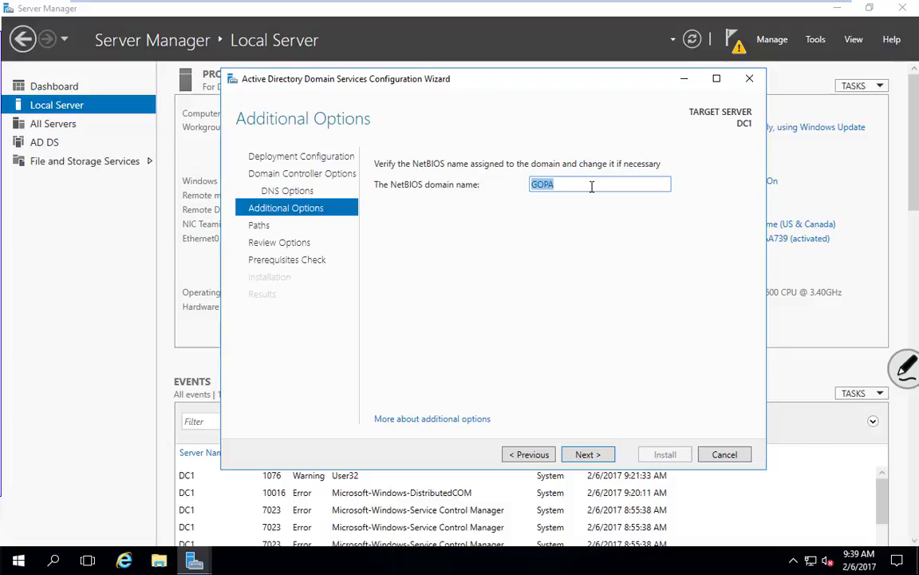
left_click(582, 272)
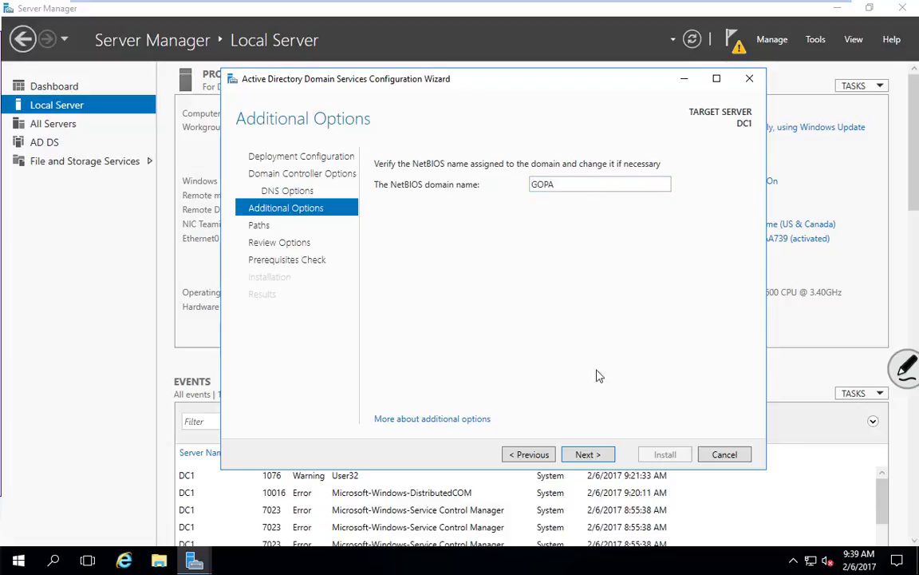
left_click(589, 455)
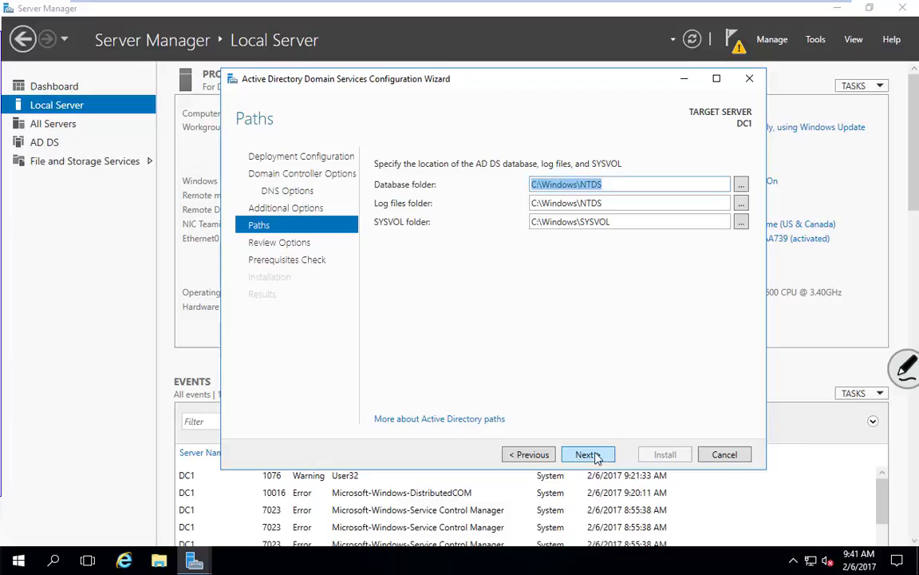
Accept the default NTDS and SYSVOL paths, review the summary, and continue to Prerequisites Check.
left_click(590, 455)
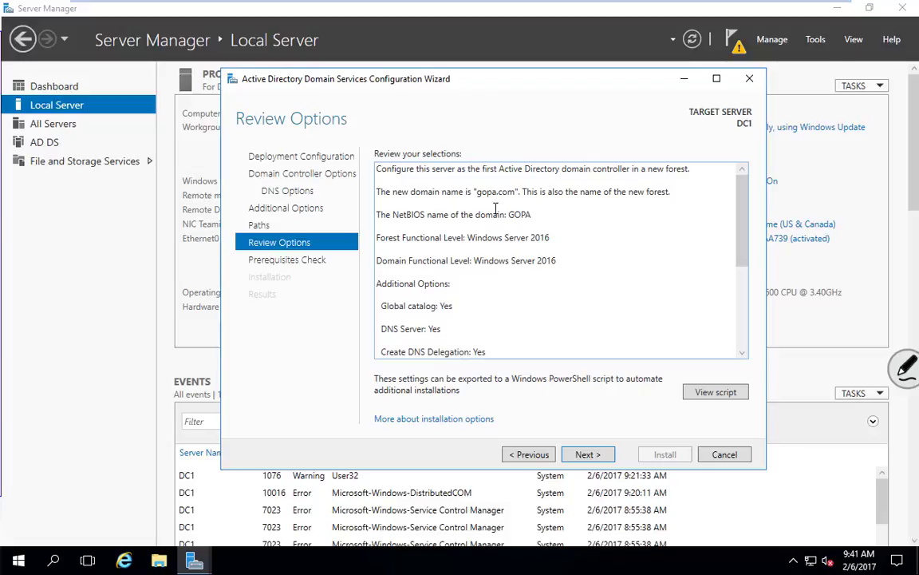
key("ctrl+a")
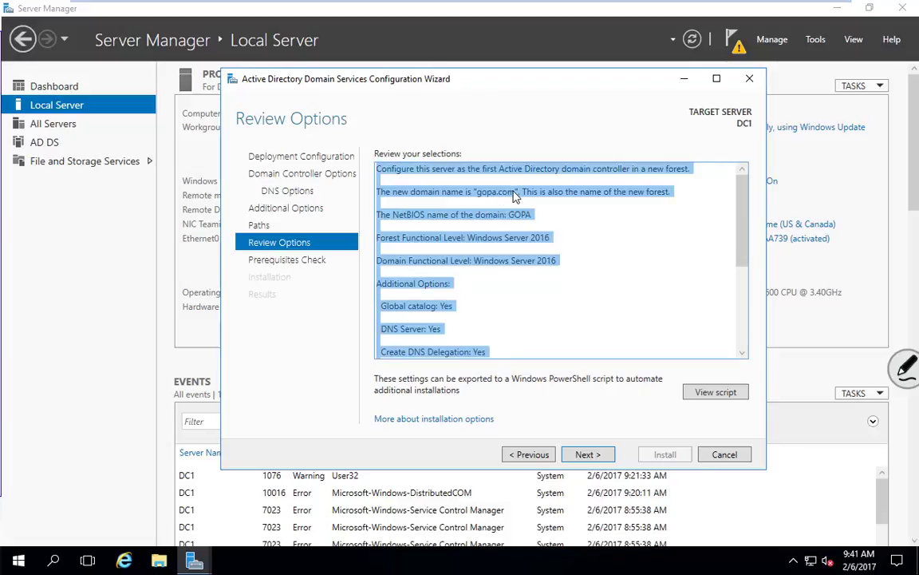
left_click(482, 196)
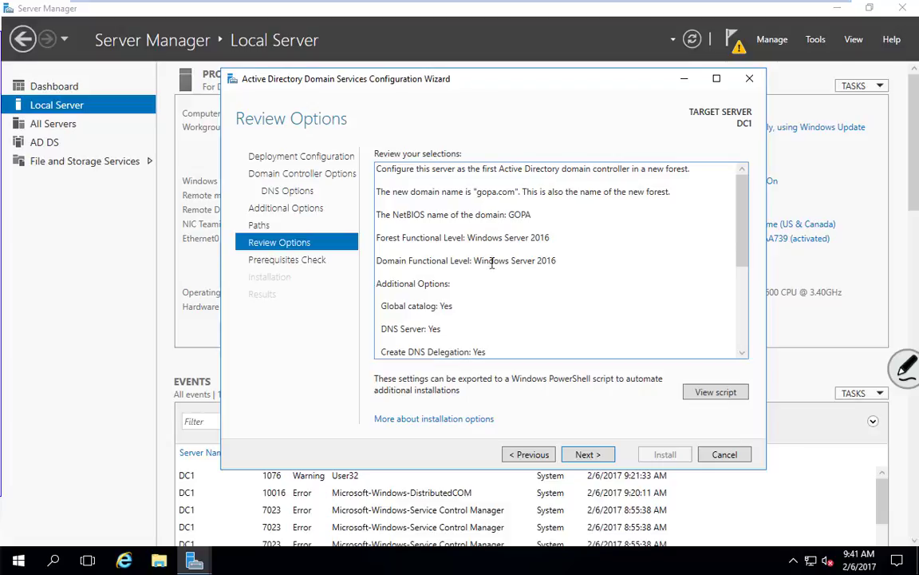
scroll(574, 327, "down", 1)
scroll(574, 327, "down", 2)
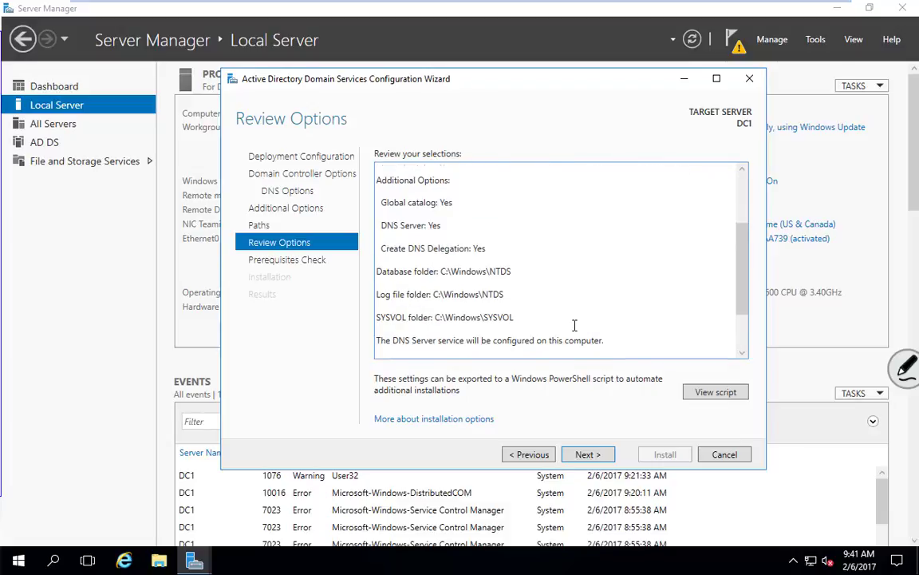
scroll(569, 279, "up", 4)
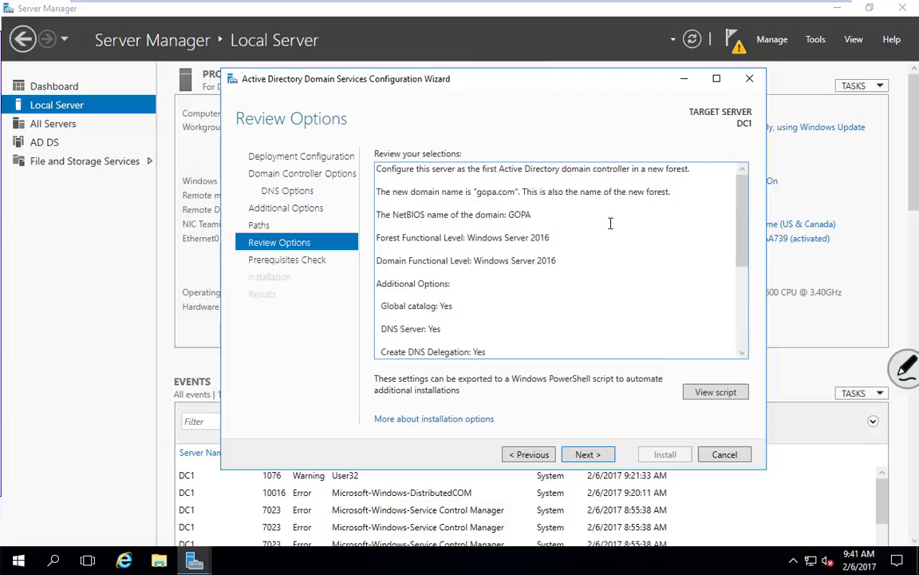
left_click(588, 454)
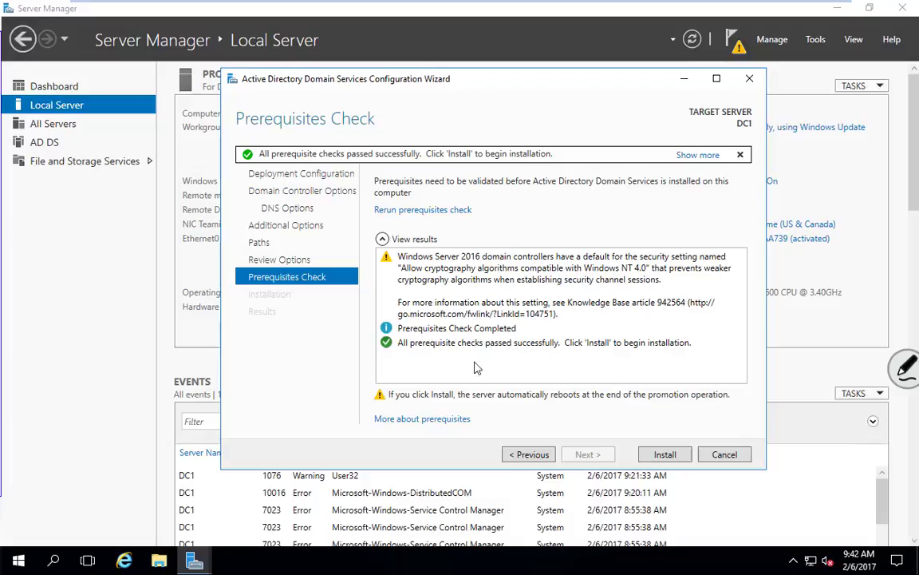
Start the AD DS installation from the Prerequisites Check page.
left_click(667, 457)
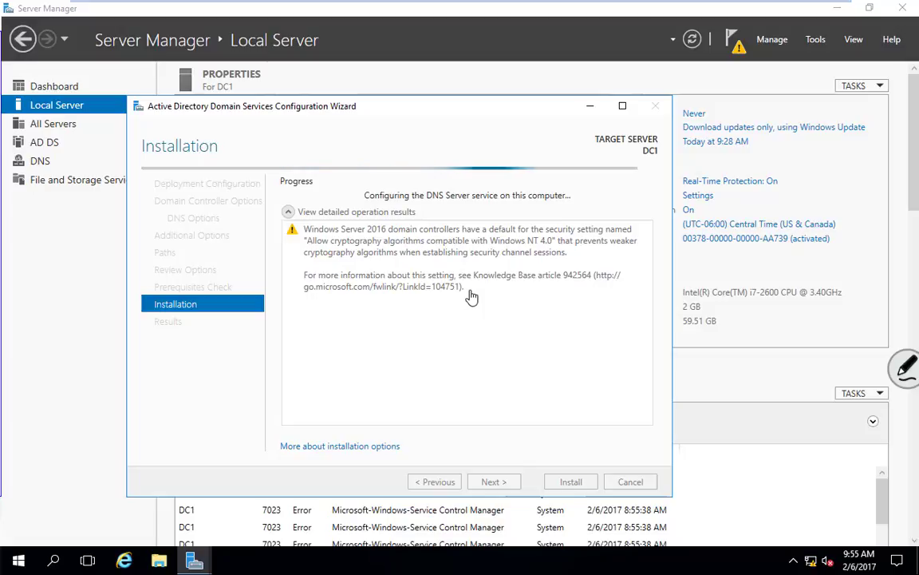
Check deployment progress in the notifications list, then dismiss it as DC1 restarts.
left_click(734, 40)
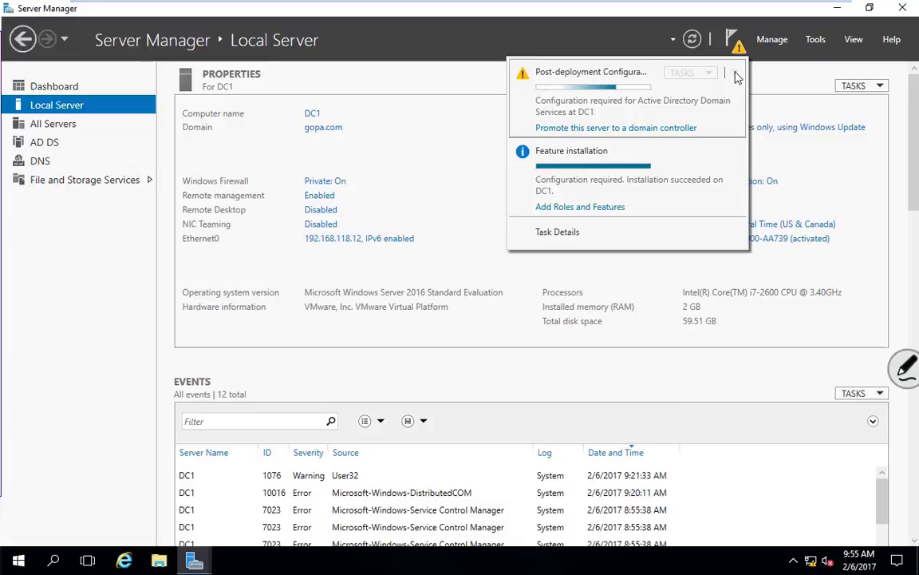
left_click(555, 39)
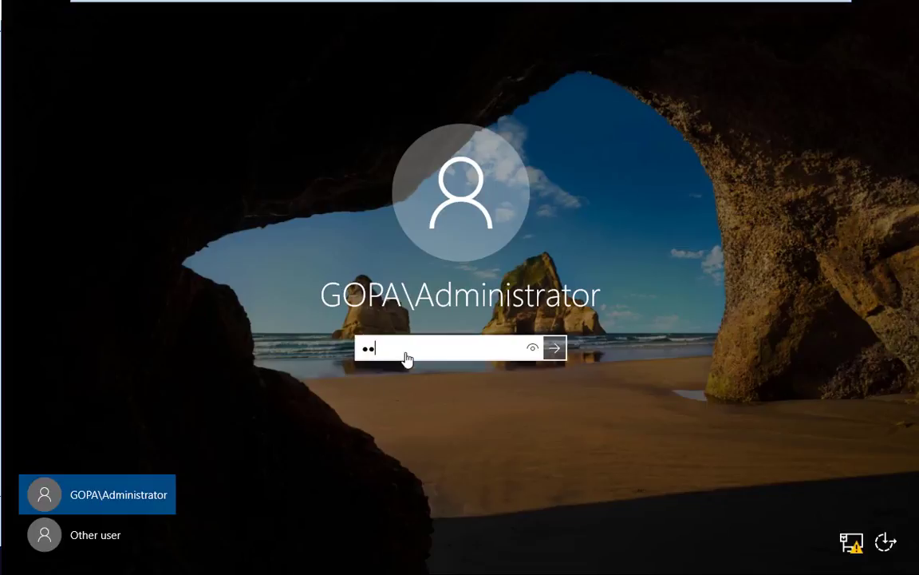
Sign in as GOPA\Administrator with the domain administrator password.
key("BackSpace")
key("BackSpace")
type("•••••••••")
key("Return")
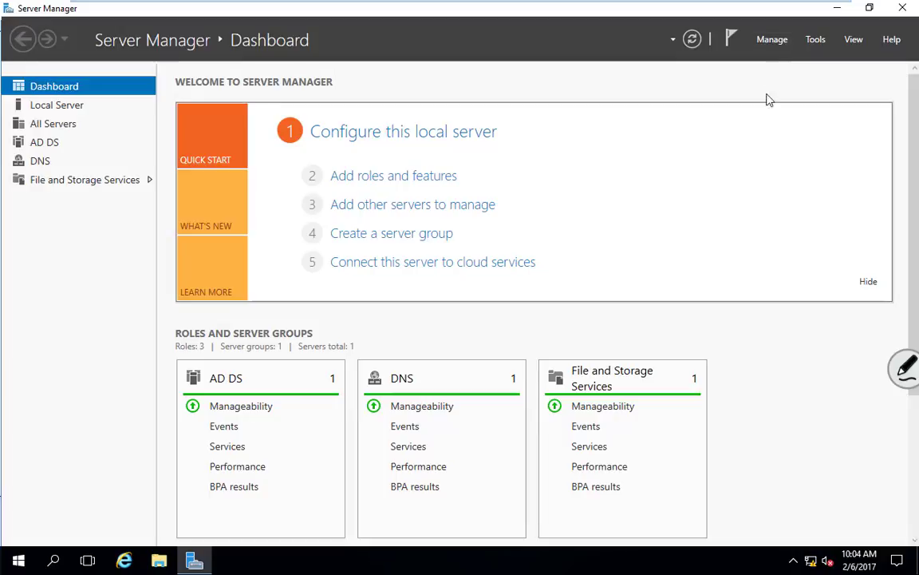
Start the Remove Roles and Features wizard for DC1.gopa.com, then cancel without removing anything.
left_click(773, 43)
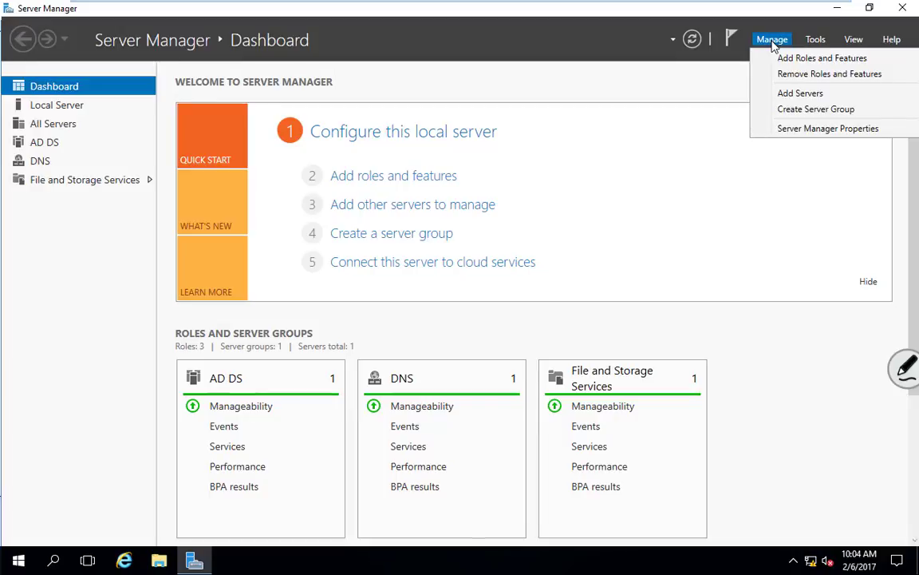
left_click(834, 76)
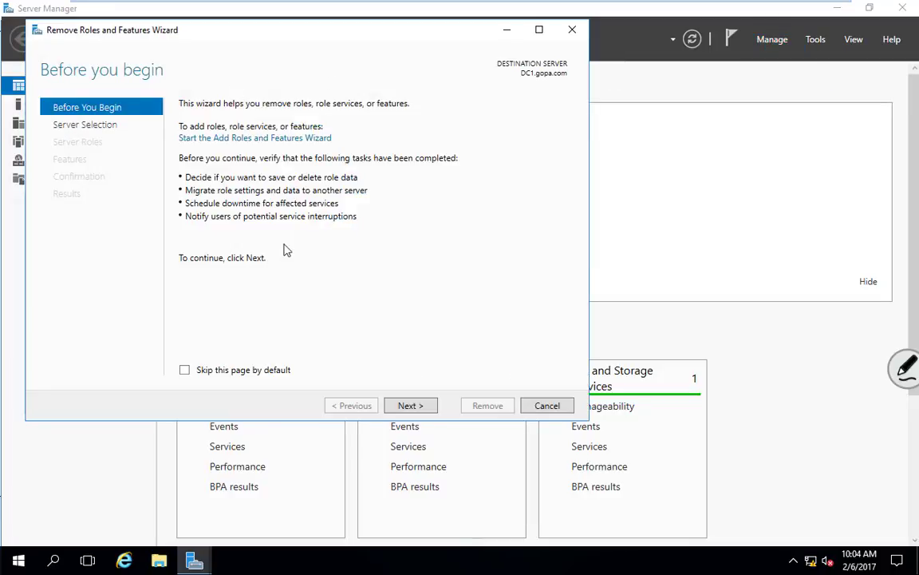
left_click(415, 407)
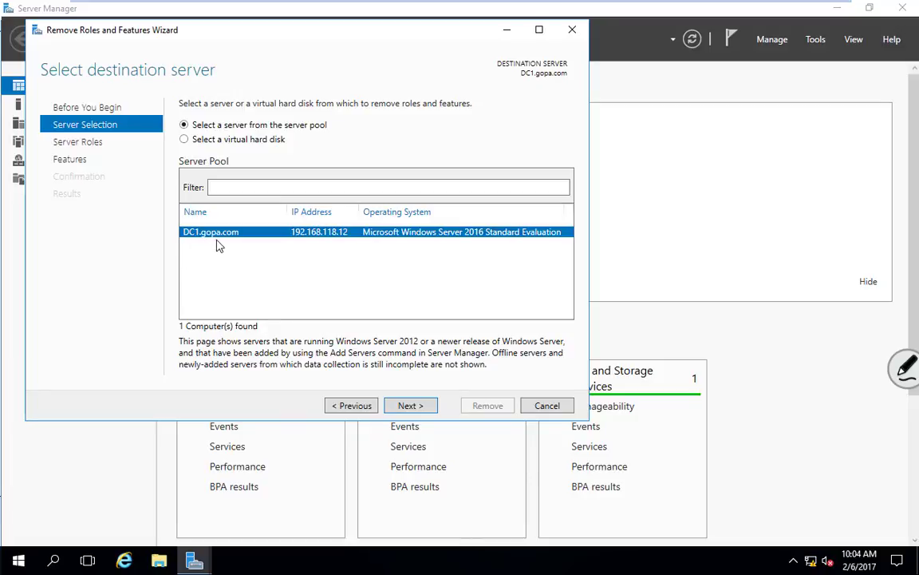
left_click(411, 406)
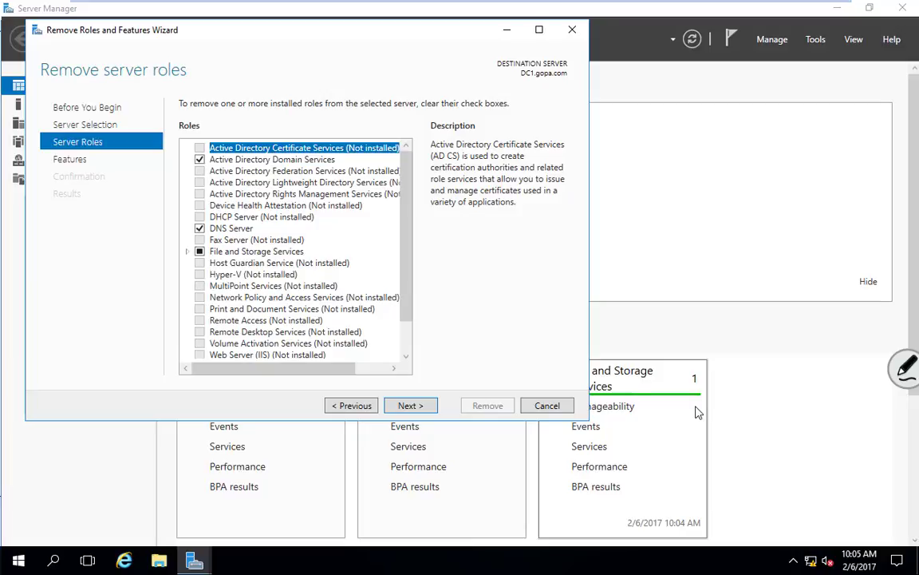
left_click(563, 408)
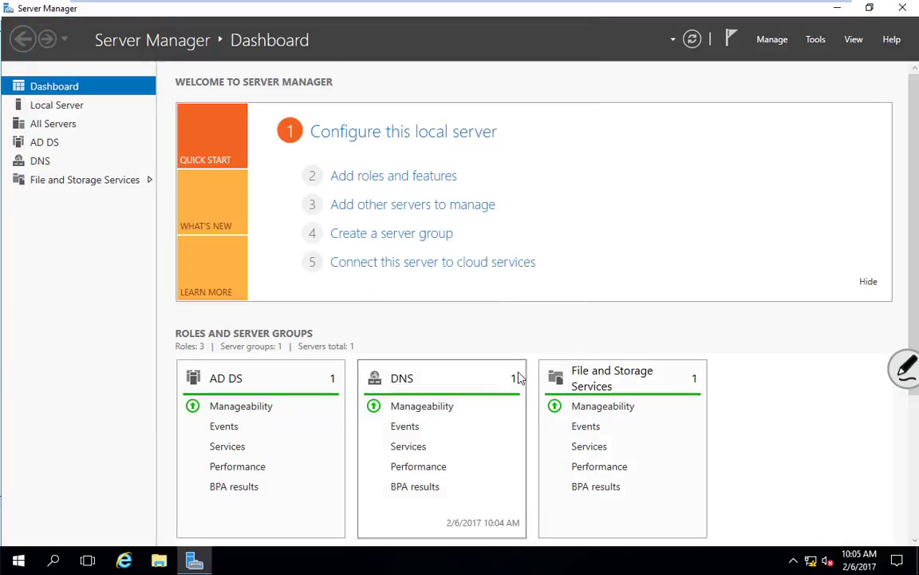
Minimize the full-screen VM and the schedule spreadsheet, then bring up Start search.
left_click(796, 10)
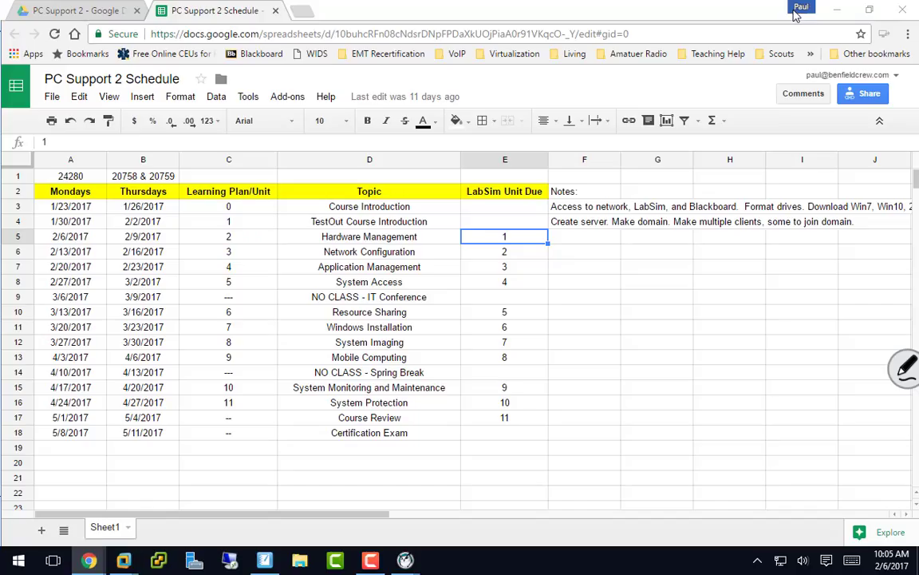
left_click(835, 11)
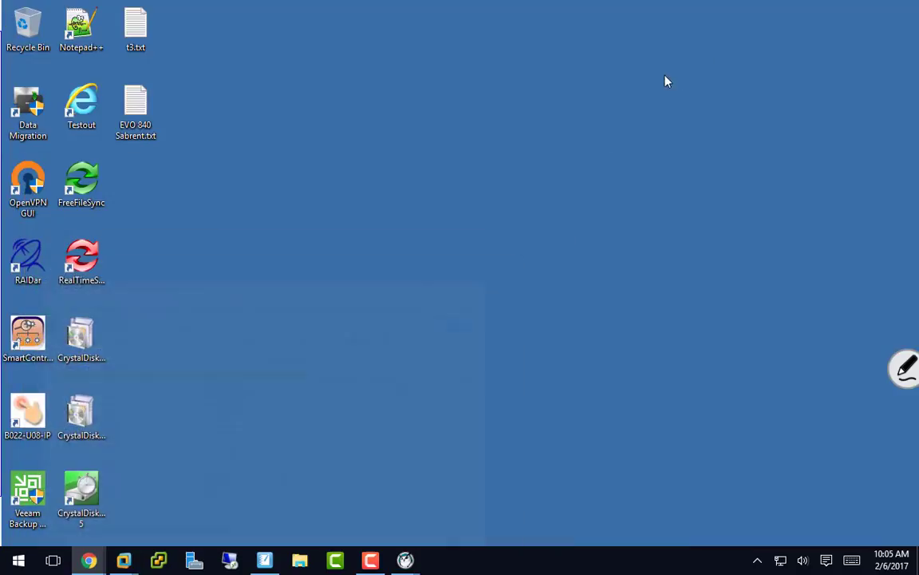
left_click(18, 561)
Launch Notepad and type the administrator user name and its password on two lines.
type("note")
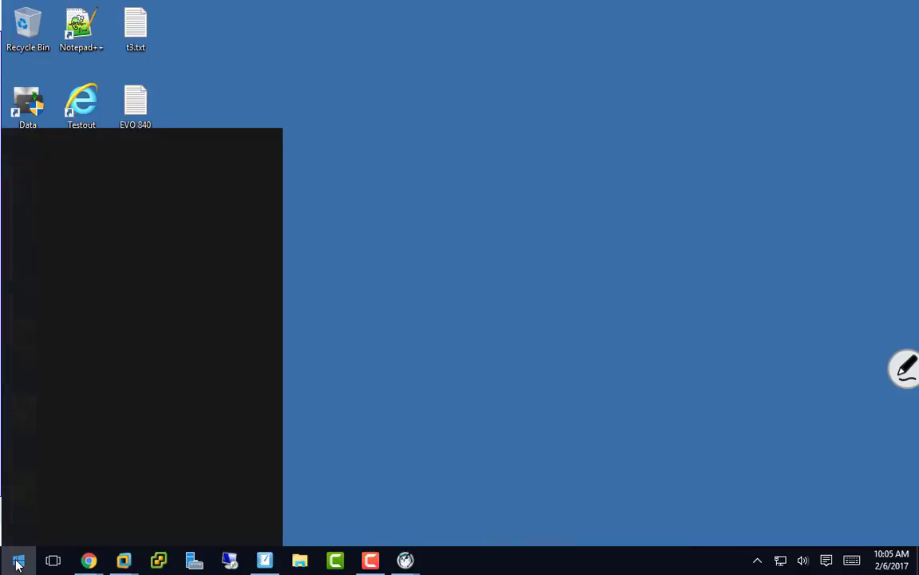
type("pa")
key("Return")
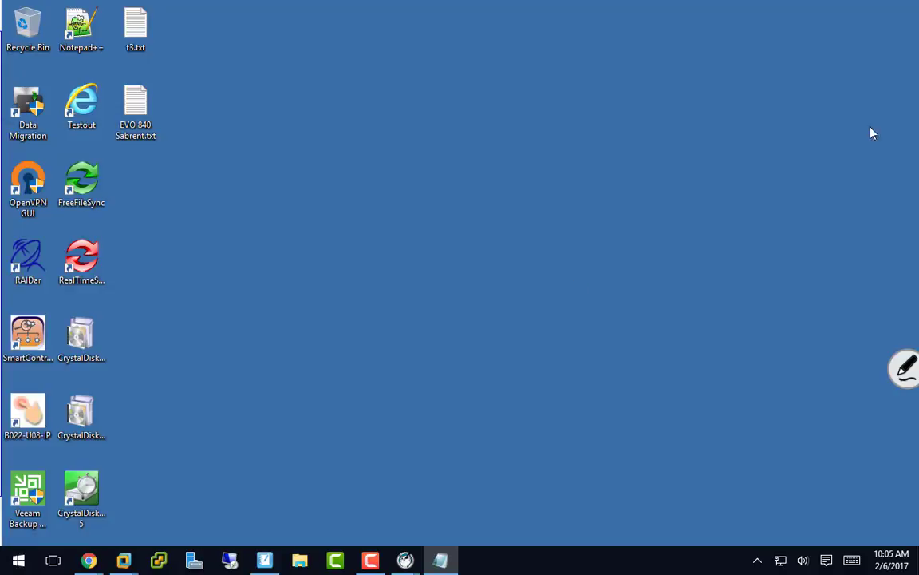
left_click_drag(918, 50, 319, 62)
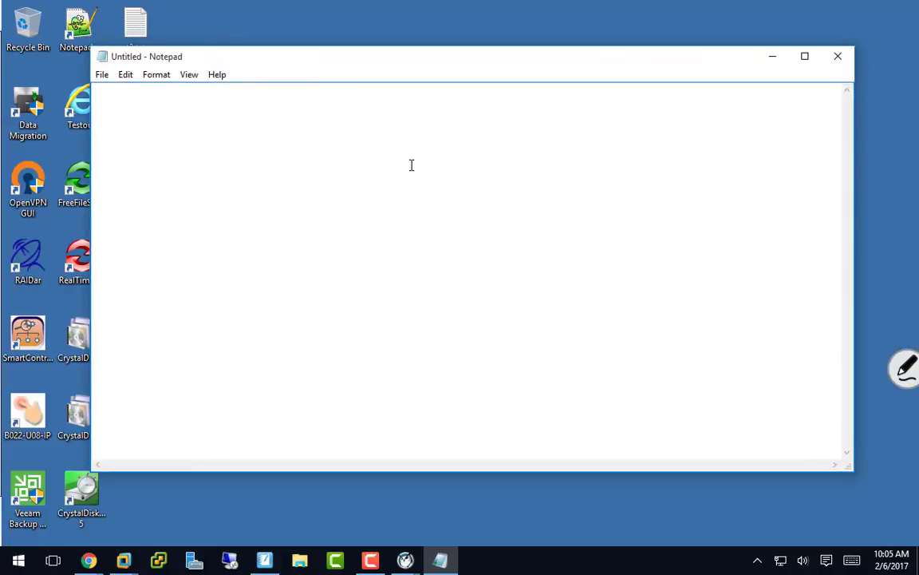
type("administrator")
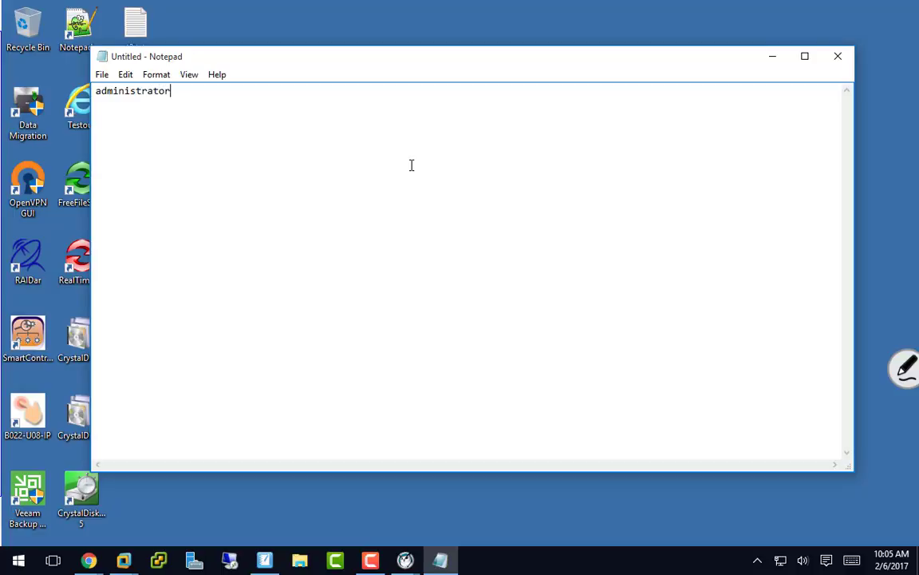
key("Return")
type("Pa$$w0rd")
Enlarge both lines of text to a 48 pt font.
left_click_drag(143, 104, 99, 72)
left_click(156, 74)
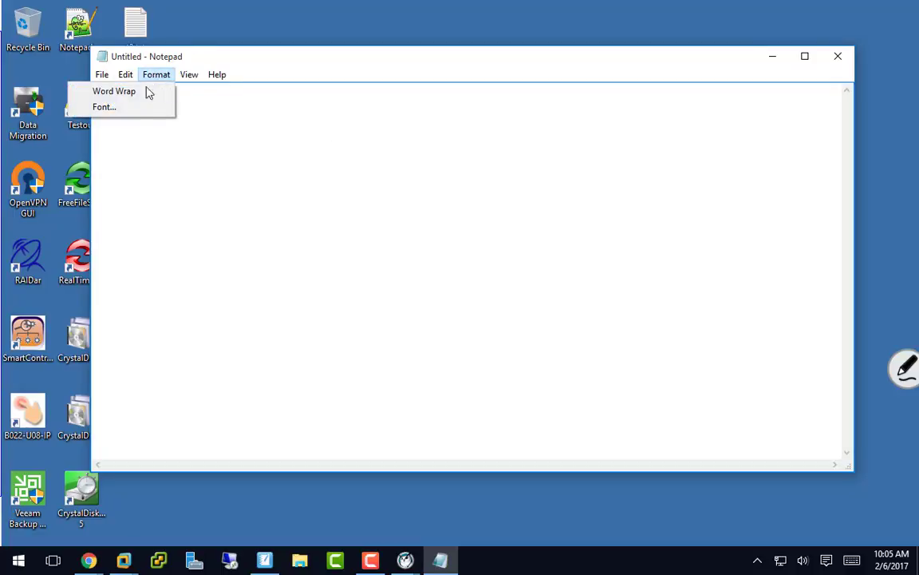
left_click(129, 103)
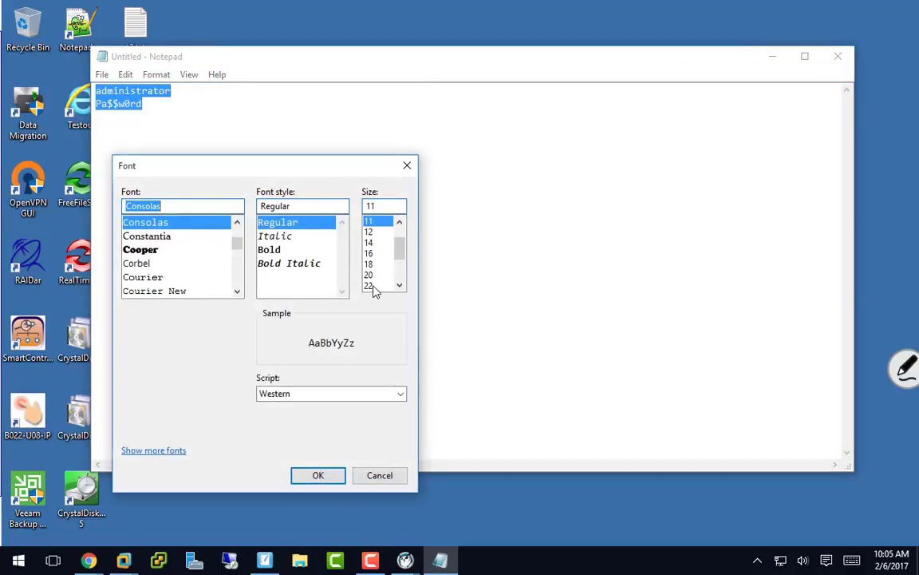
left_click(373, 286)
left_click(399, 285)
left_click(399, 286)
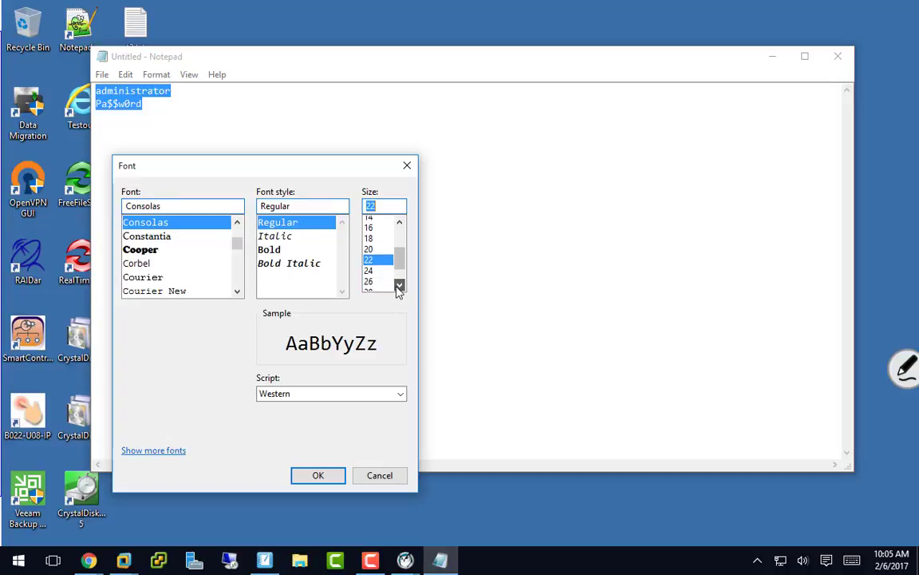
left_click(399, 285)
left_click(369, 286)
left_click(318, 475)
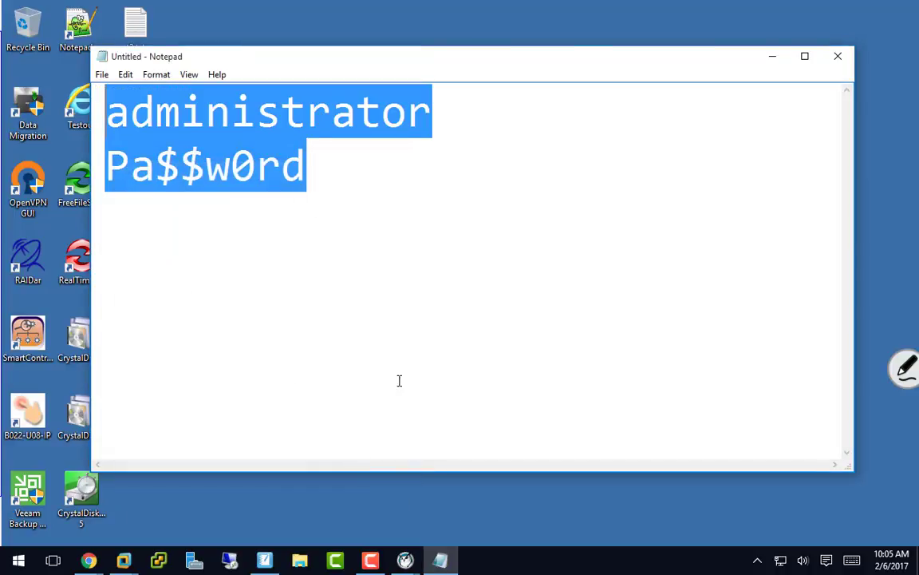
left_click(269, 256)
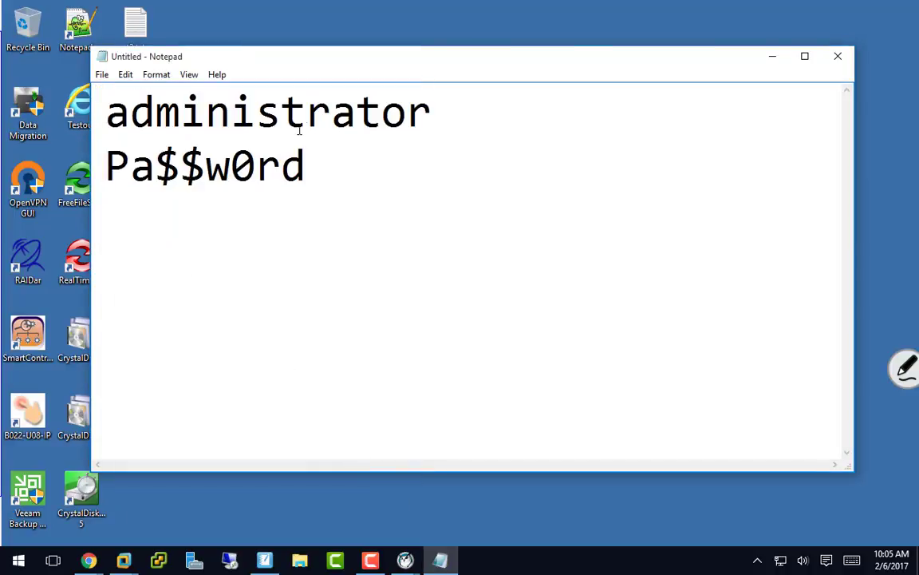
left_click(489, 118)
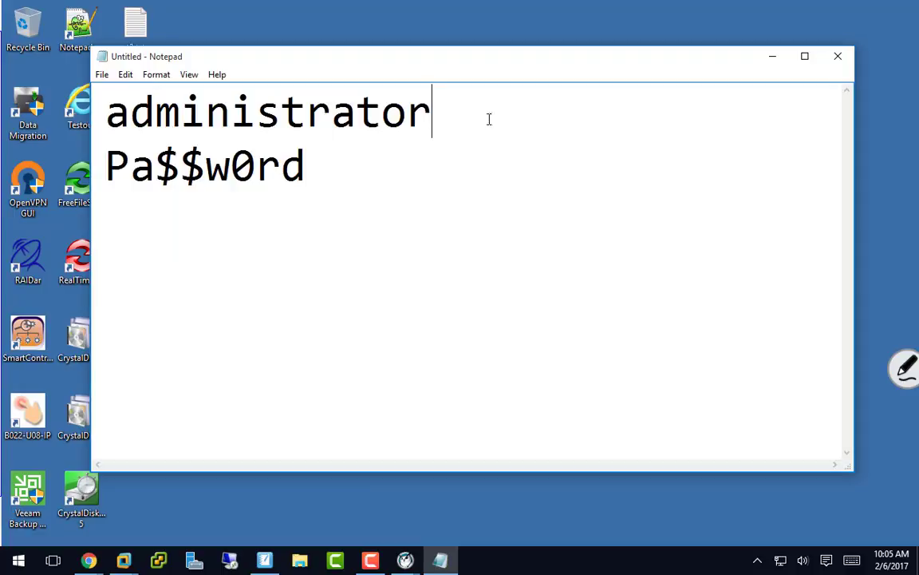
left_click(325, 164)
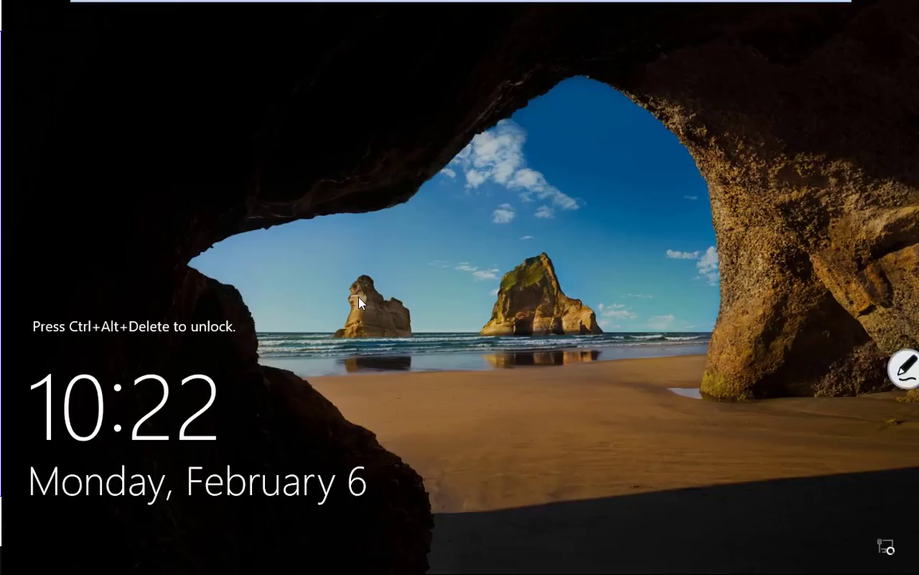
Sign in as domain administrator, re-entering the password after the first attempt is rejected.
key("ctrl+alt+Delete")
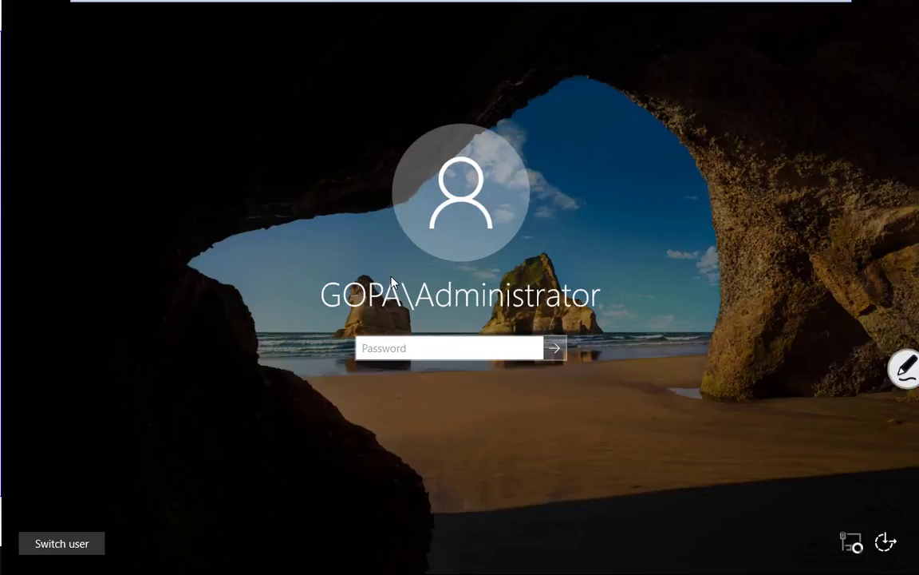
type("••••••••")
key("Return")
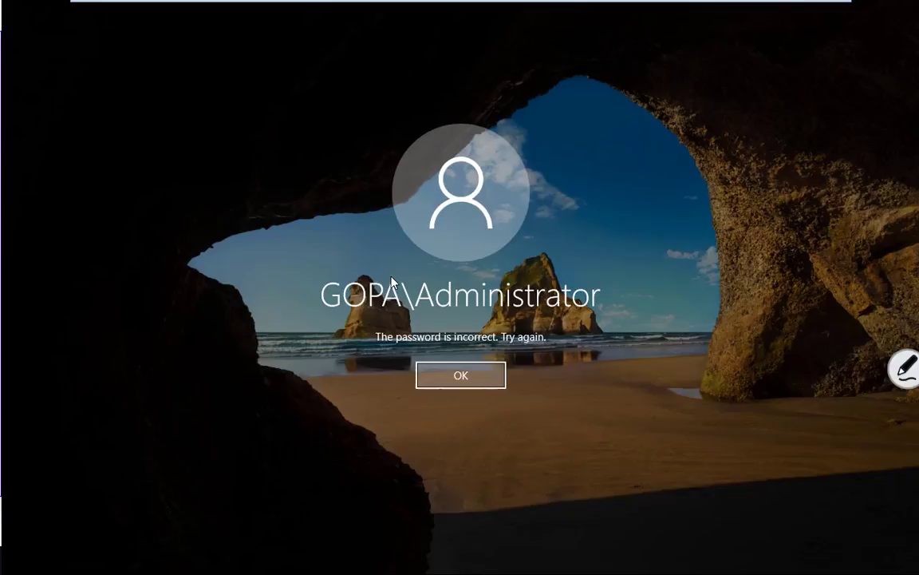
left_click(447, 372)
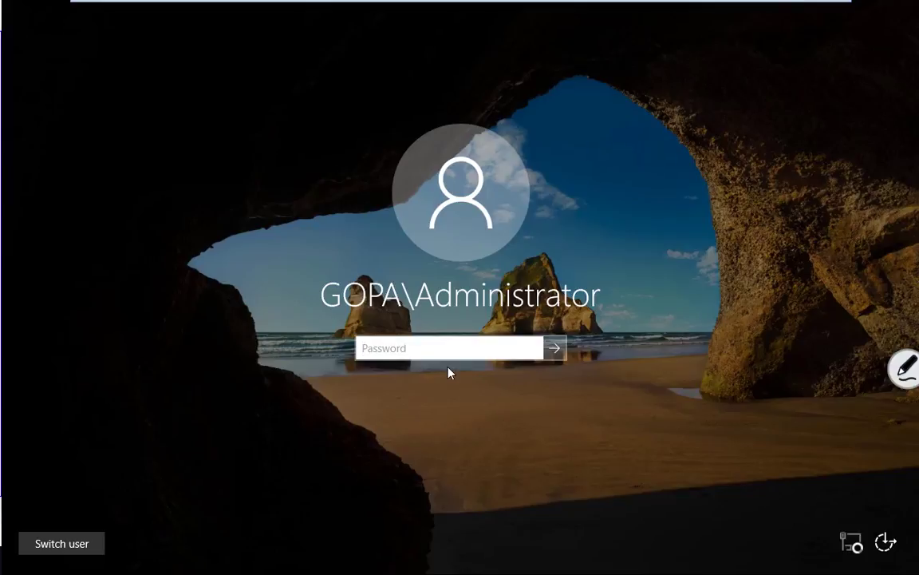
type("•")
key("BackSpace")
type("••••••")
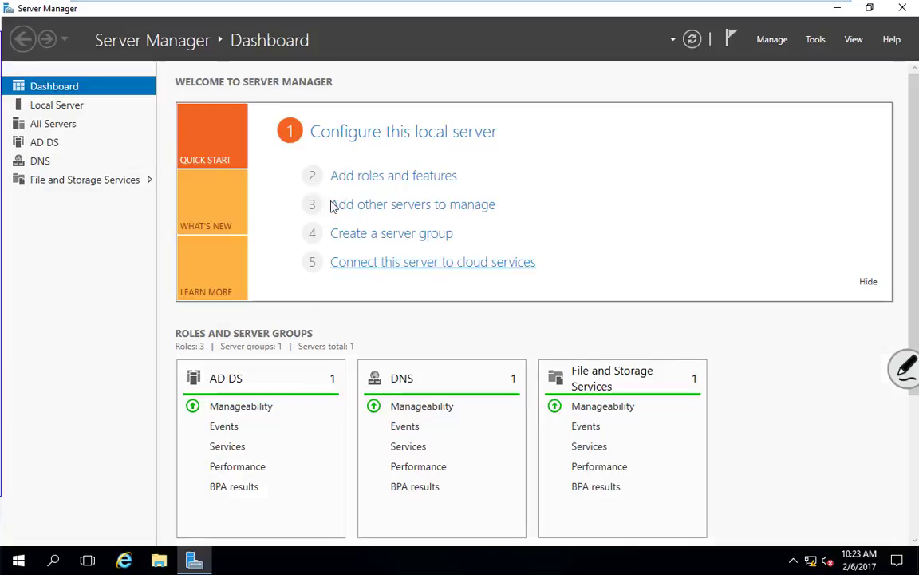
Open the Local Server properties page from the Dashboard's 'Configure this local server' link.
left_click(447, 138)
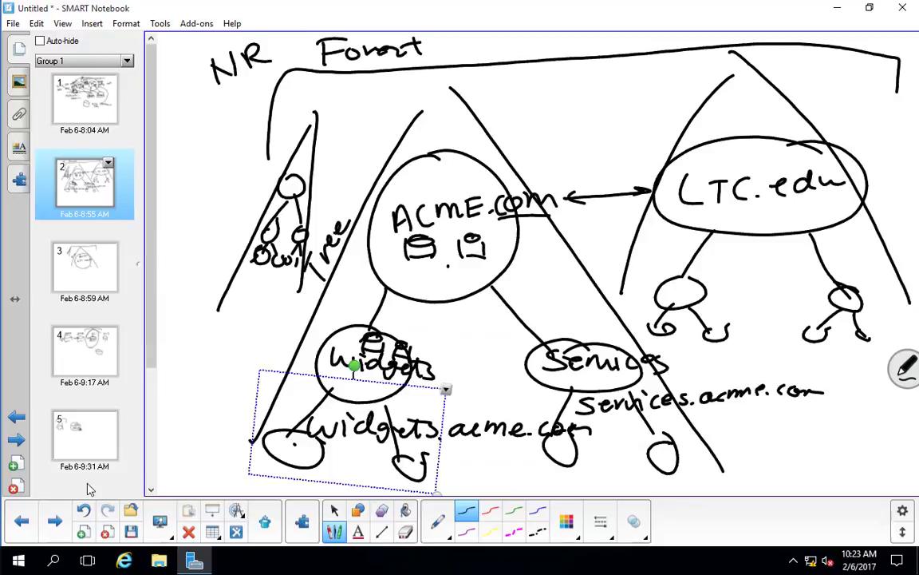
Page through the notebook to page 4's diagram.
left_click(22, 521)
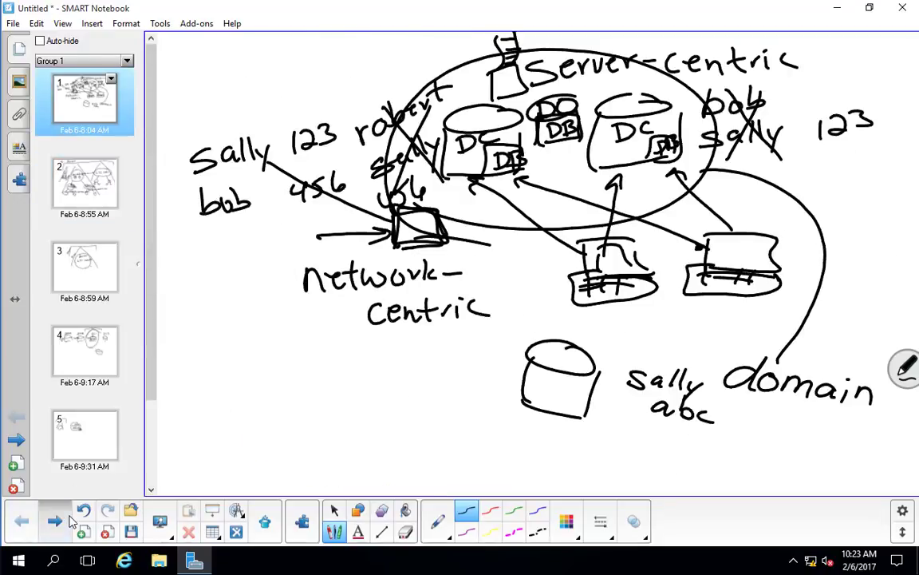
left_click(67, 520)
left_click(67, 520)
left_click(67, 520)
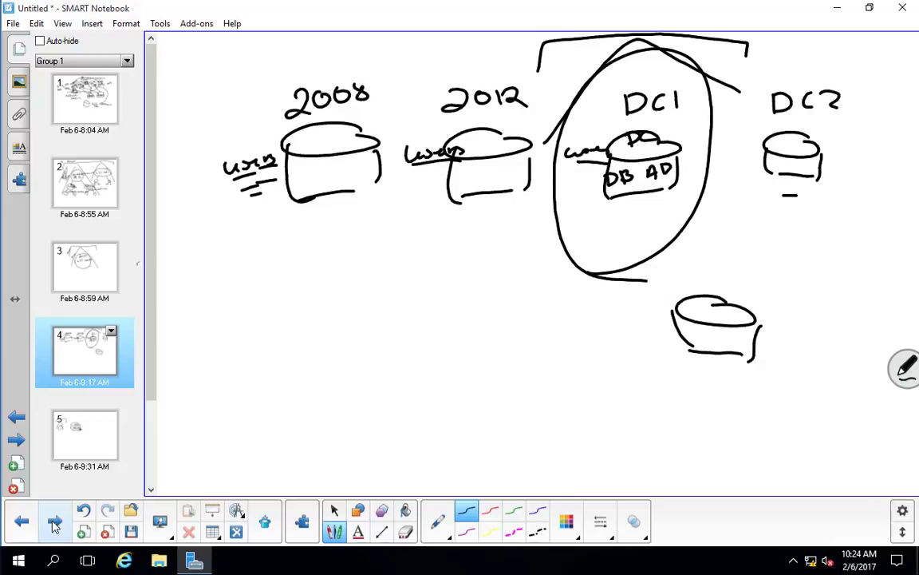
Move the small cylinder from beside DC2 into the DC1 circle beneath DB AD, then minimize.
left_click_drag(792, 160, 622, 232)
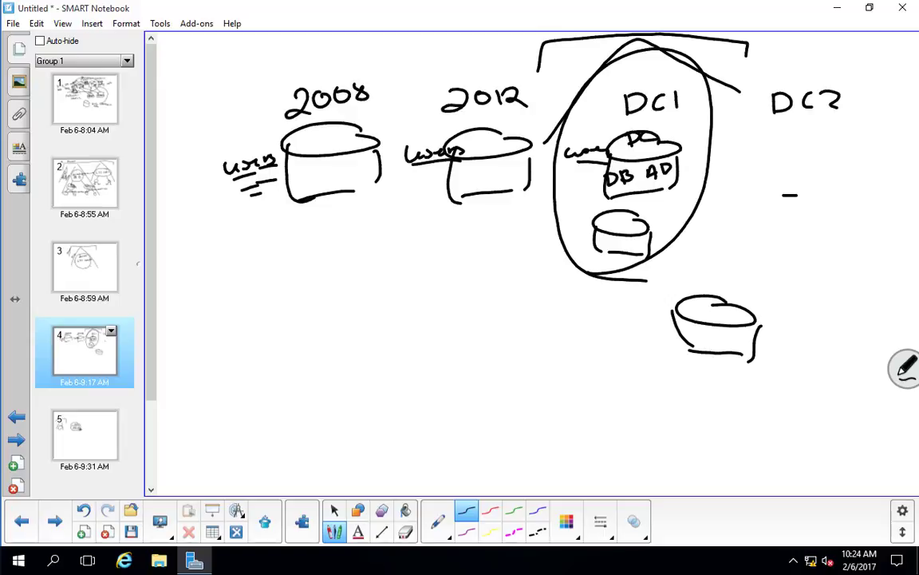
left_click_drag(621, 231, 754, 159)
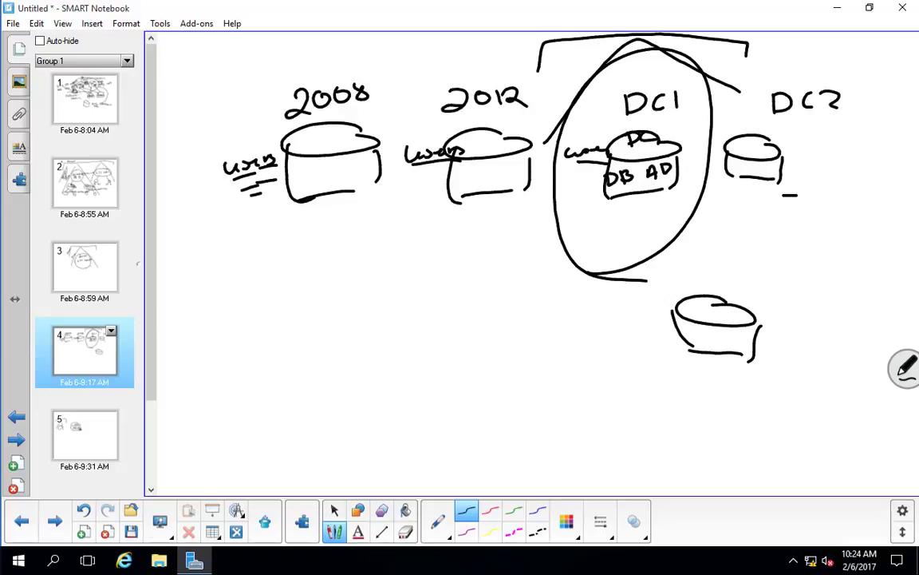
right_click(779, 174)
left_click(775, 166)
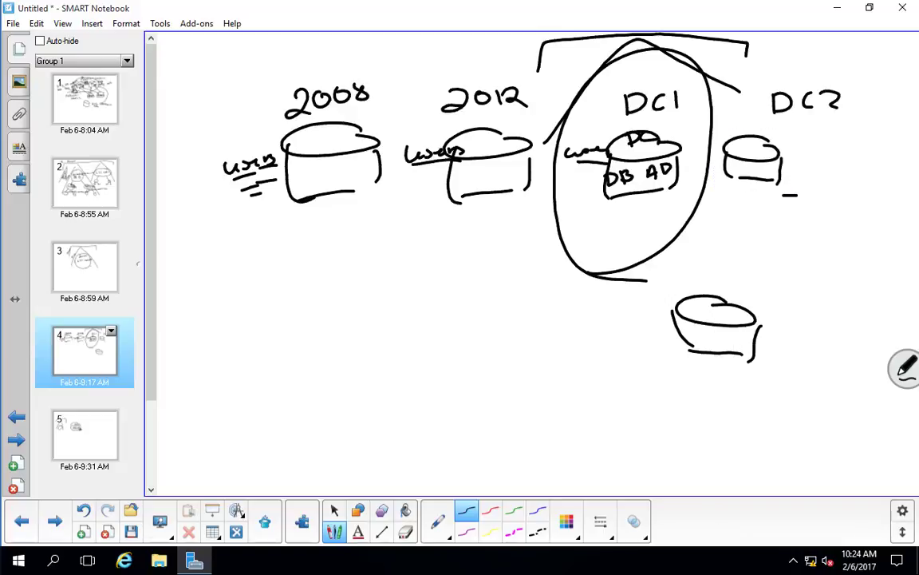
left_click_drag(753, 160, 636, 217)
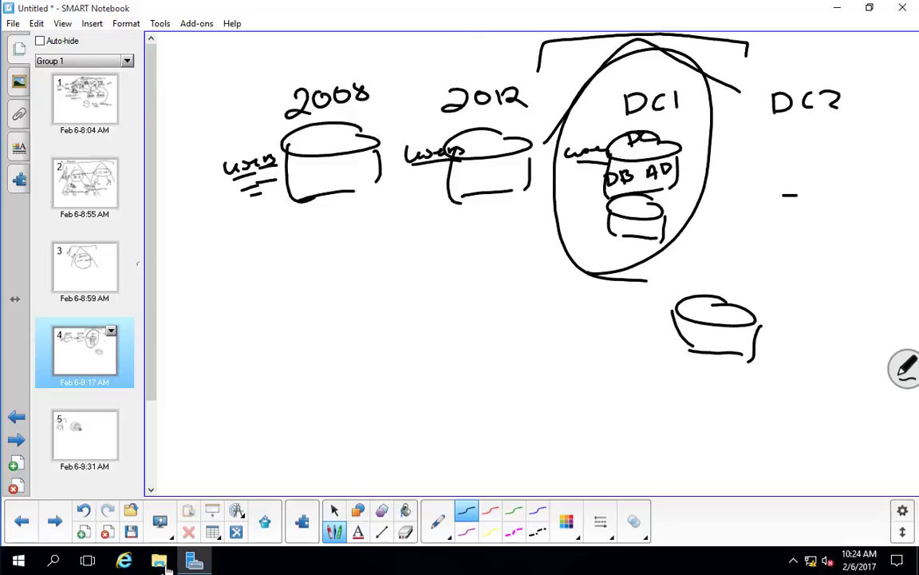
left_click(835, 8)
Switch to the DC2 VM, send Ctrl+Alt+Del and enter the Administrator password.
mouse_move(403, 2)
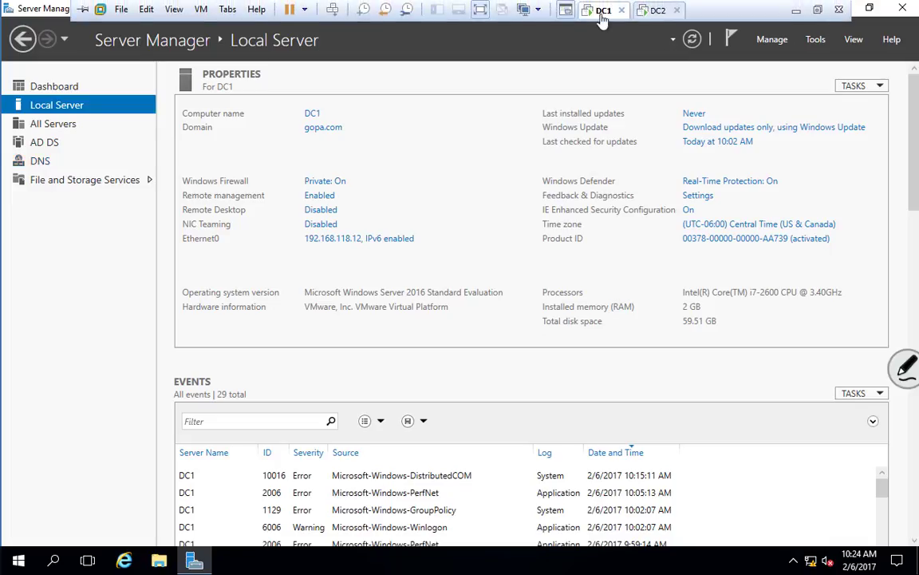
left_click(659, 10)
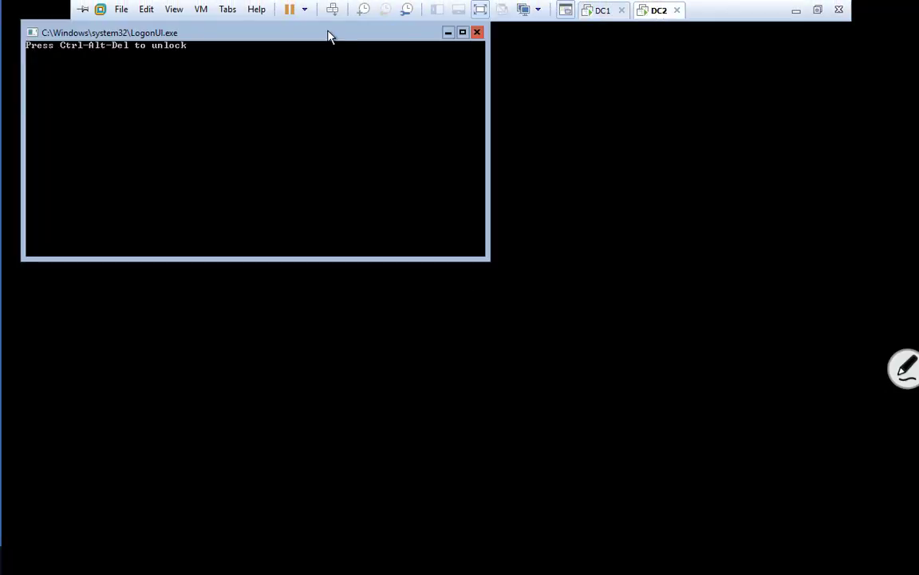
left_click_drag(327, 36, 427, 125)
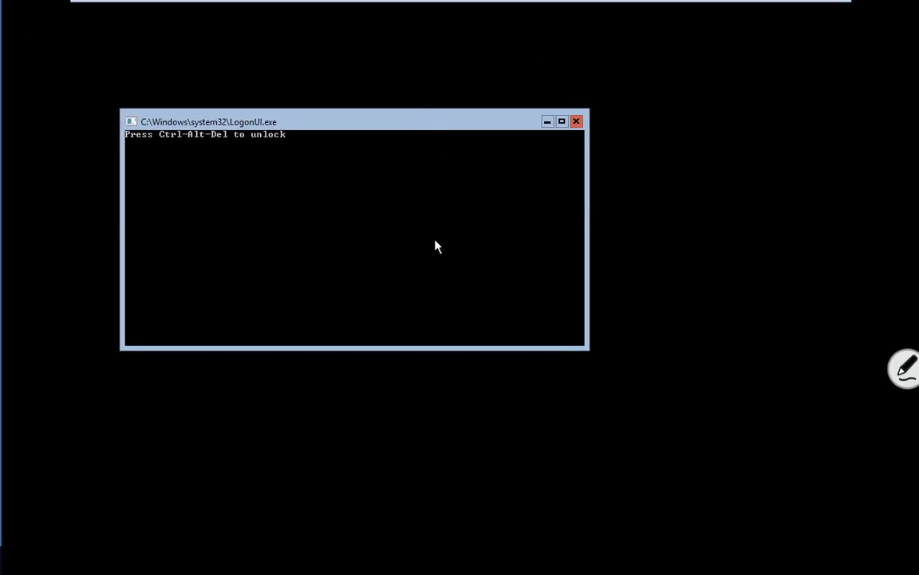
key("ctrl+alt+Delete")
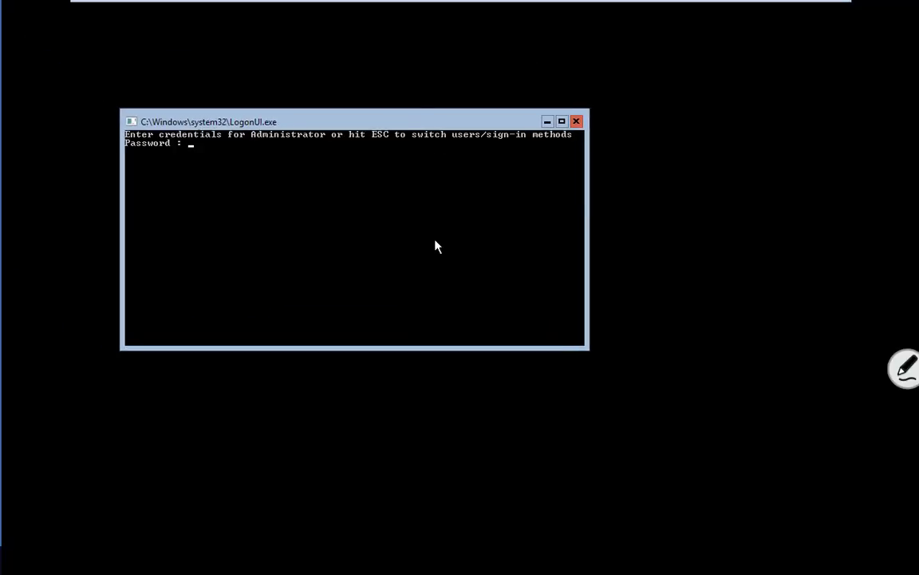
type("********")
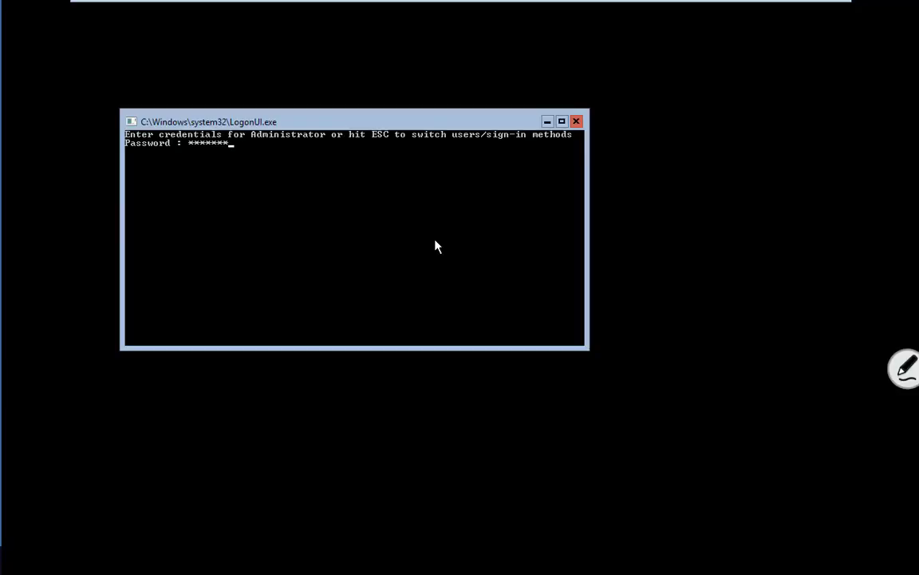
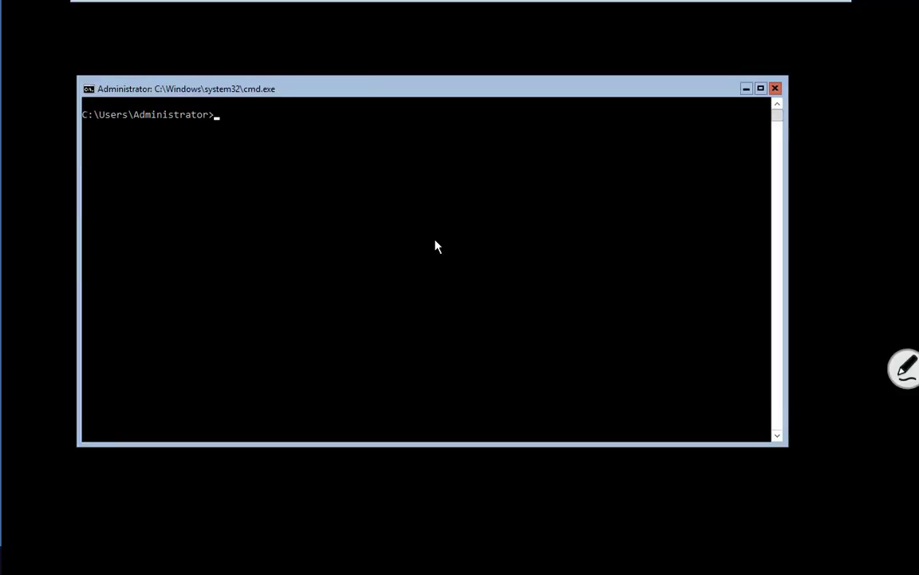
Run sconfig on DC2, then bring forward the SMART Notebook diagram of the 2008, 2012, DC1 and DC2 servers.
type("sconfig")
key("Return")
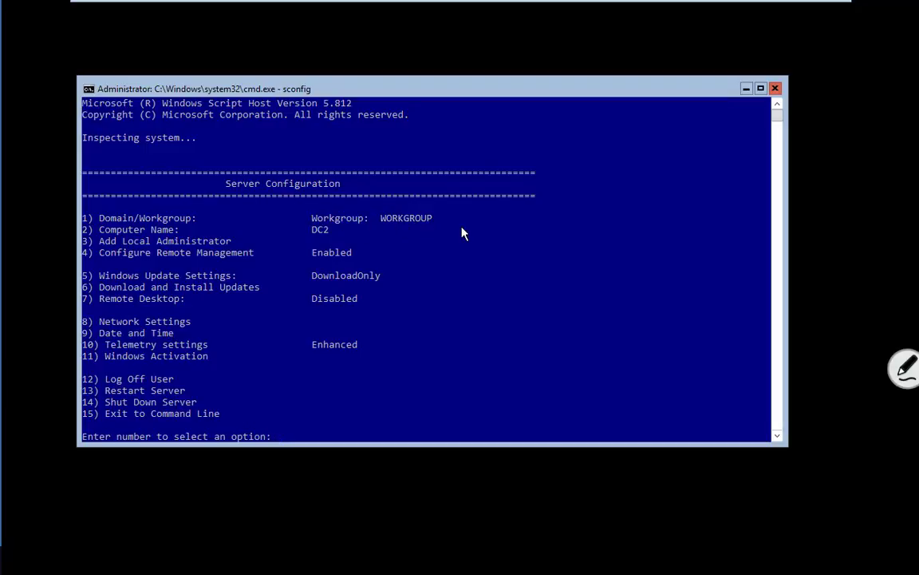
mouse_move(486, 3)
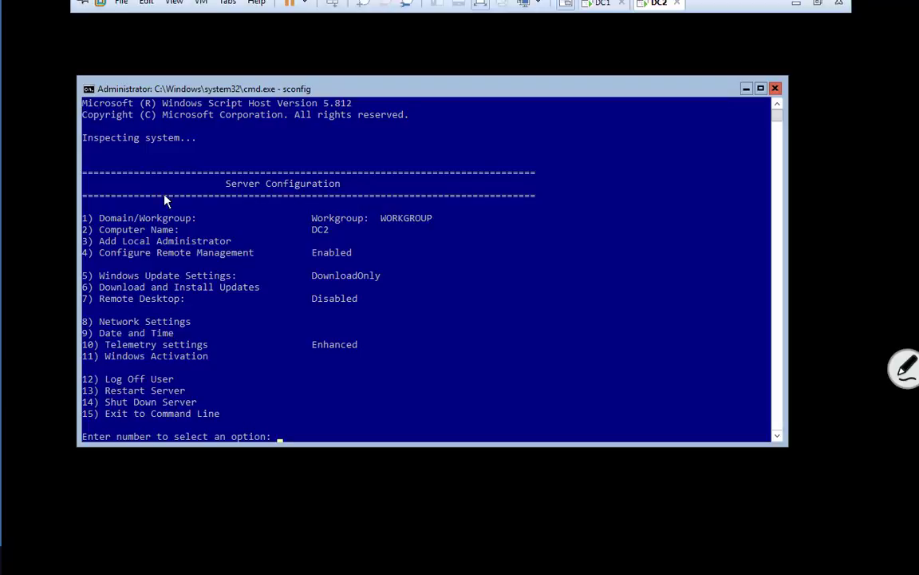
mouse_move(53, 570)
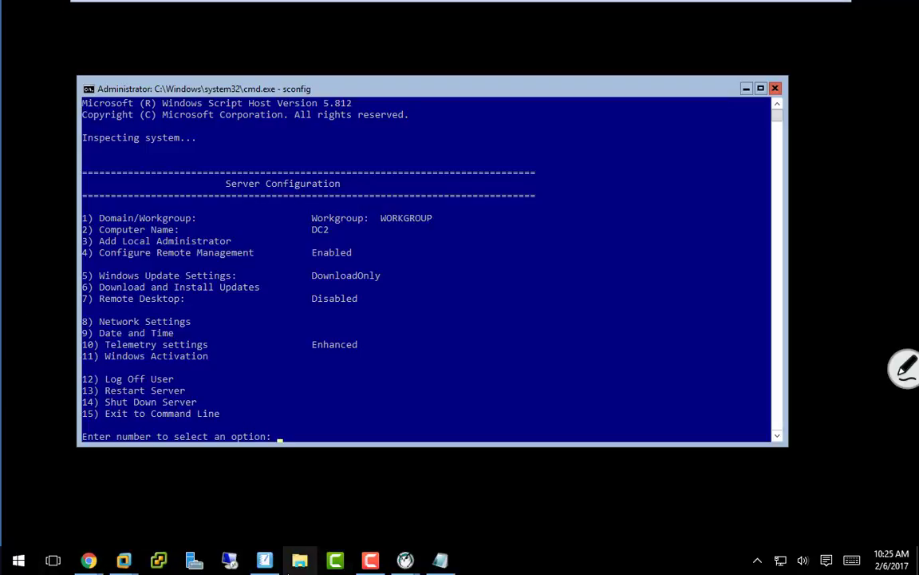
left_click(265, 562)
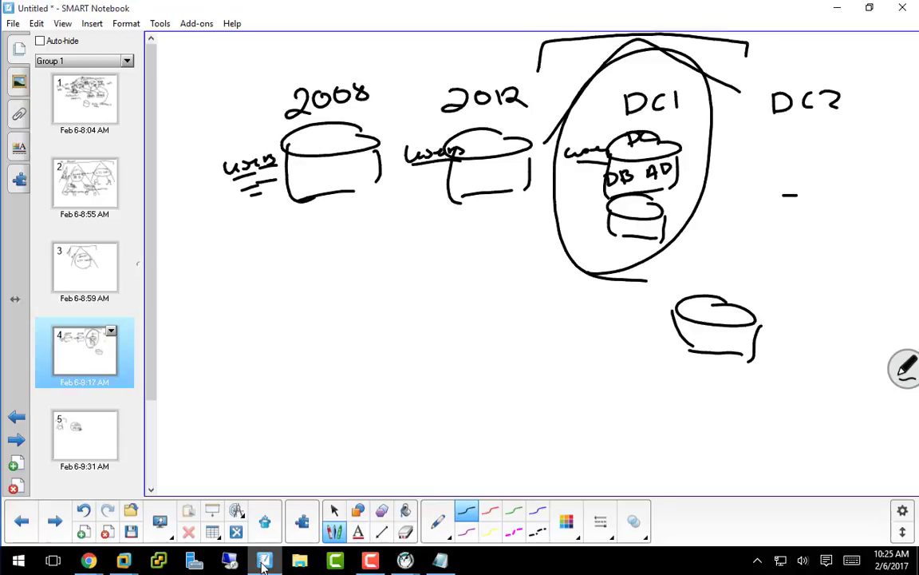
Write gopa.com above DC1, link DC1's database to DC2, and place DNS and a database under DC2.
mouse_move(603, 93)
left_mouse_down()
mouse_move(603, 112)
mouse_move(615, 83)
left_mouse_up()
left_click_drag(623, 79, 623, 95)
left_click_drag(636, 69, 656, 80)
left_click_drag(661, 76, 672, 72)
left_click_drag(683, 59, 701, 58)
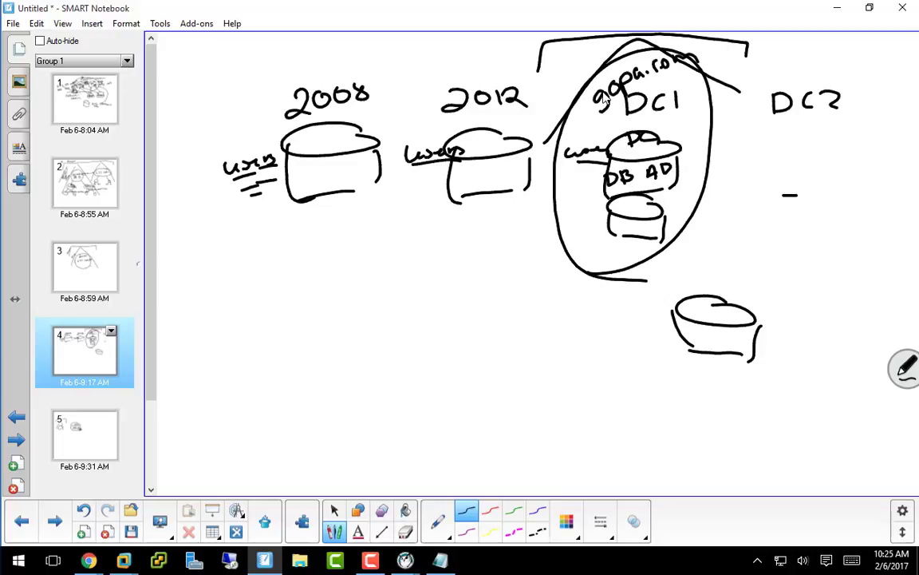
left_click_drag(600, 136, 768, 160)
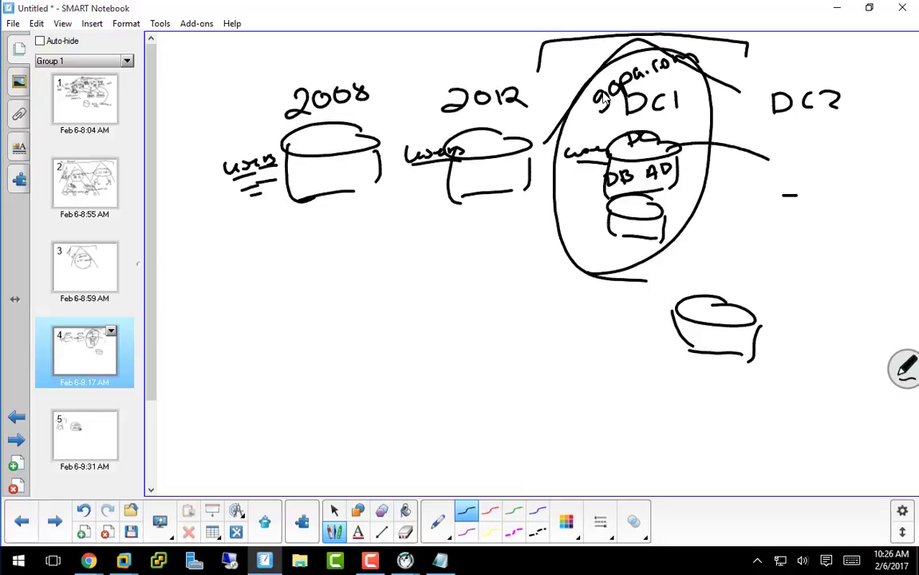
mouse_move(787, 144)
left_mouse_down()
mouse_move(788, 170)
mouse_move(823, 167)
mouse_move(838, 144)
mouse_move(848, 163)
left_mouse_up()
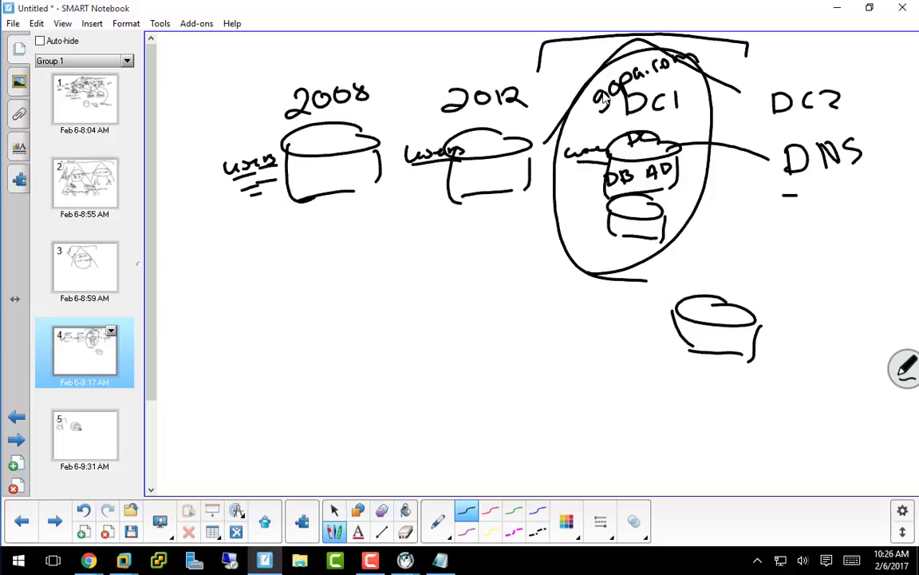
mouse_move(637, 217)
left_mouse_down()
mouse_move(591, 206)
mouse_move(812, 232)
left_mouse_up()
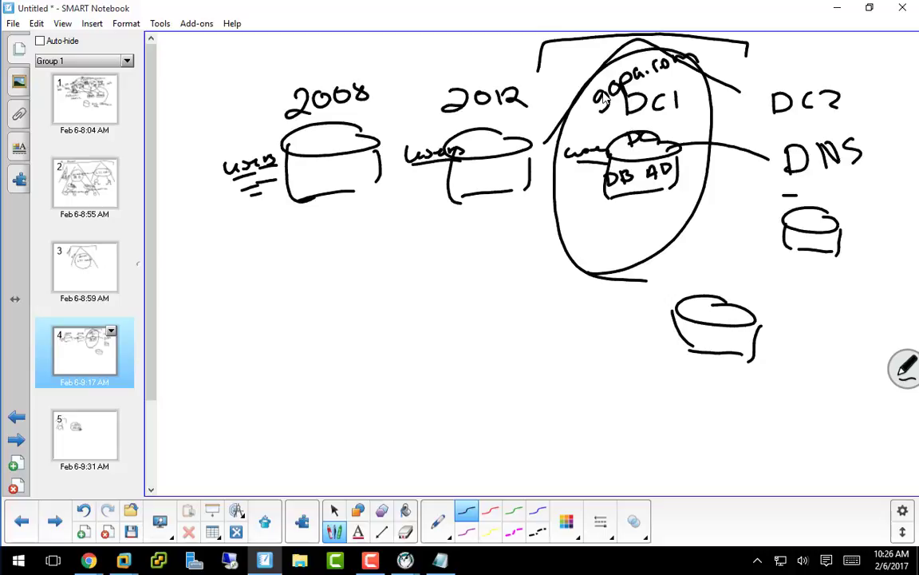
Outline the whole network and write the router R with 192.168.118.2 at lower left.
mouse_move(209, 375)
left_mouse_down()
mouse_move(180, 331)
mouse_move(216, 80)
mouse_move(446, 49)
mouse_move(870, 96)
mouse_move(870, 335)
mouse_move(431, 439)
mouse_move(209, 382)
mouse_move(237, 361)
mouse_move(242, 411)
left_mouse_up()
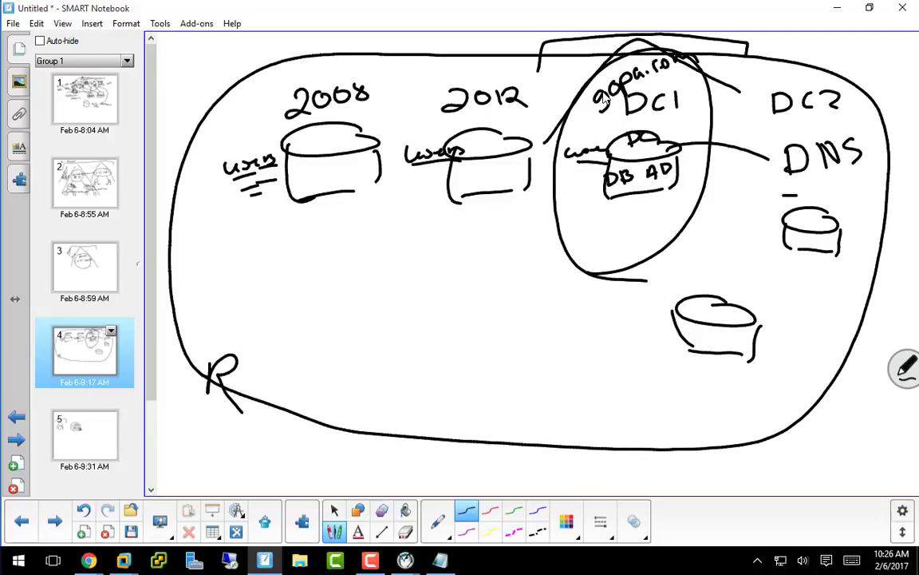
left_click_drag(207, 313, 200, 339)
mouse_move(229, 311)
left_mouse_down()
mouse_move(226, 339)
mouse_move(227, 324)
mouse_move(254, 338)
mouse_move(286, 333)
left_mouse_up()
left_click(258, 336)
mouse_move(307, 321)
left_mouse_down()
mouse_move(308, 339)
mouse_move(329, 341)
left_mouse_up()
left_click(322, 343)
mouse_move(341, 317)
left_mouse_down()
mouse_move(342, 341)
mouse_move(411, 351)
left_mouse_up()
left_click(372, 347)
Draw a DNS-labelled arrow from DC2 to 192.168.118.2, then move the notebook aside.
mouse_move(765, 246)
left_mouse_down()
mouse_move(436, 341)
mouse_move(451, 354)
left_mouse_up()
left_click_drag(430, 306, 425, 323)
mouse_move(457, 306)
left_mouse_down()
mouse_move(457, 316)
mouse_move(469, 305)
mouse_move(477, 322)
left_mouse_up()
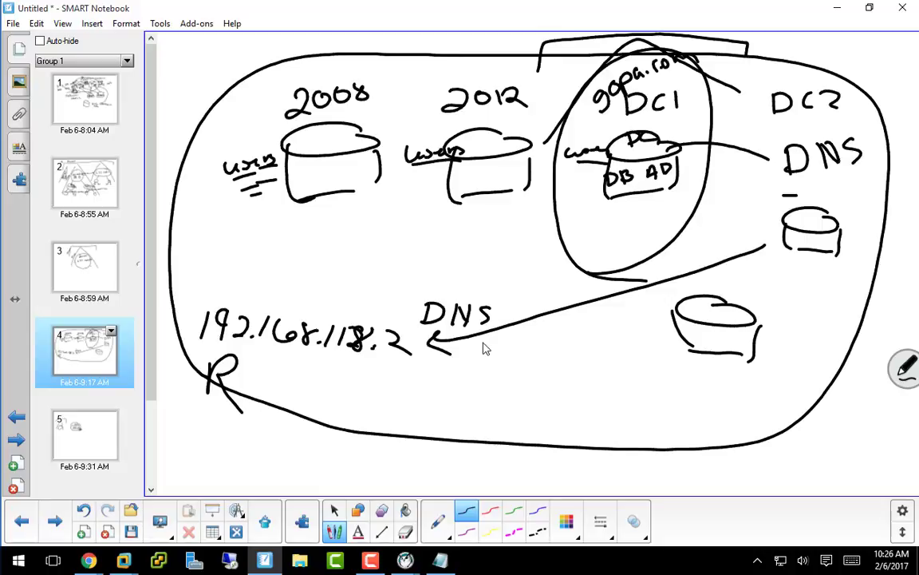
left_click_drag(506, 8, 0, 8)
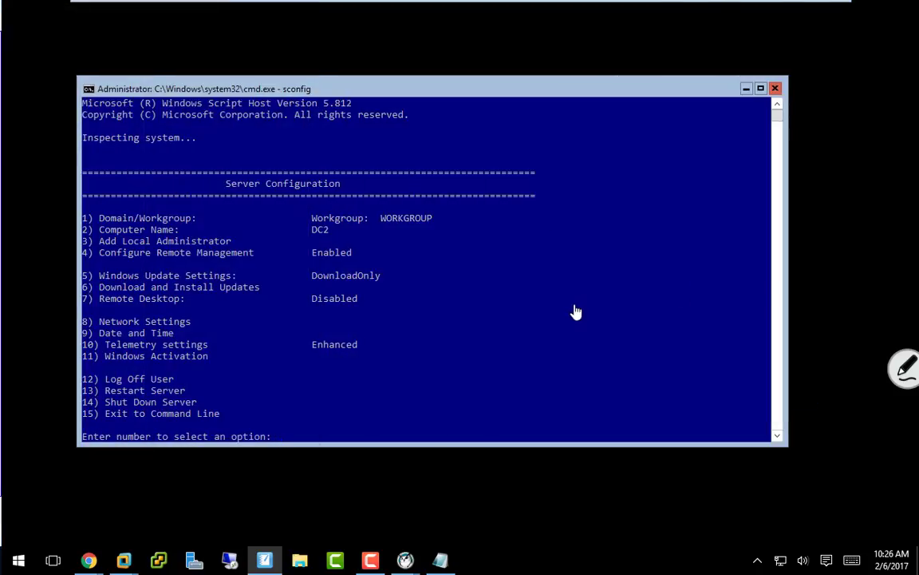
In sconfig, open Network Settings for adapter 1 and choose Set DNS Servers.
left_click(573, 266)
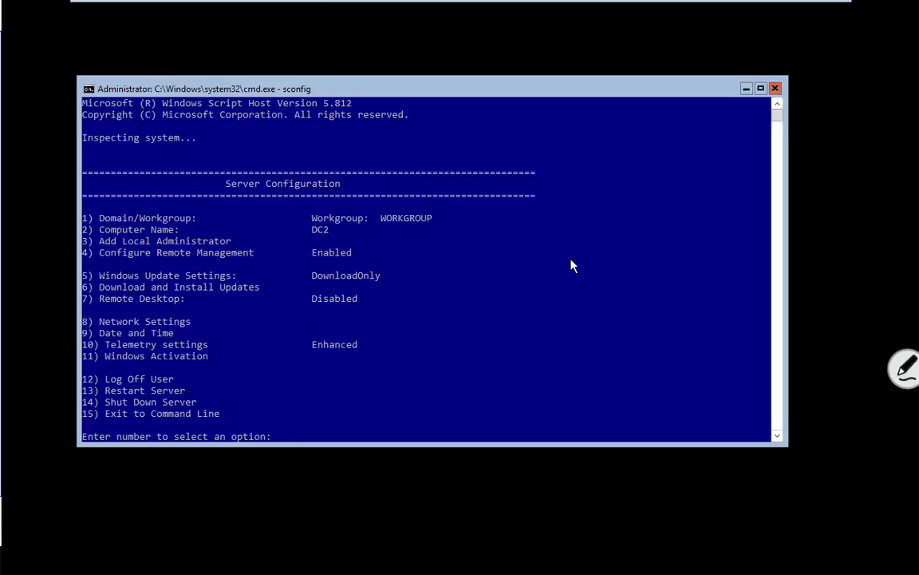
left_click(573, 266)
type("8")
key("Return")
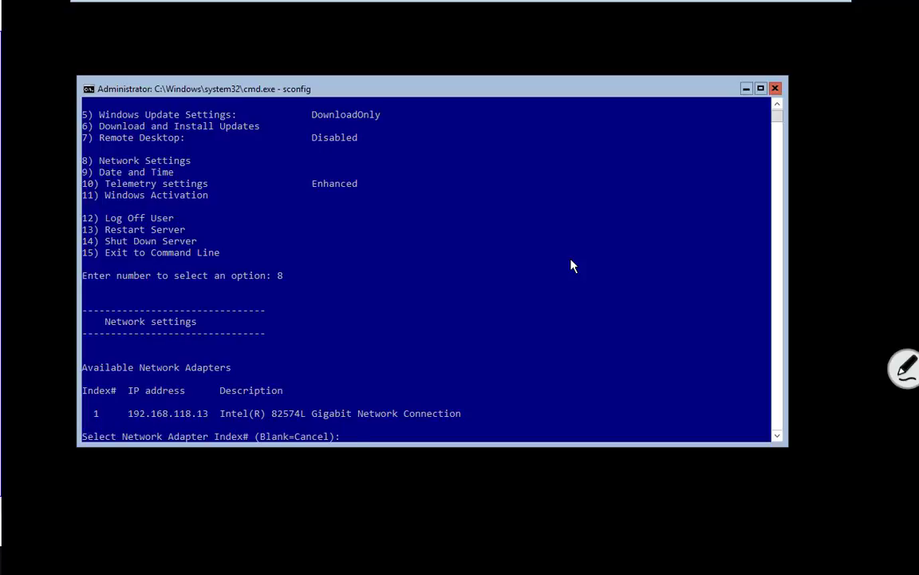
type("1")
key("Return")
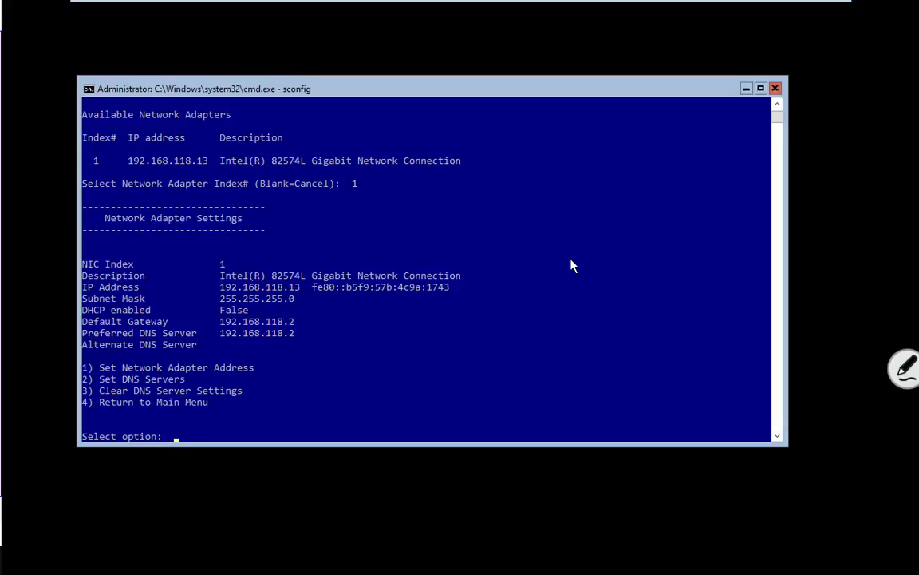
type("2")
key("Return")
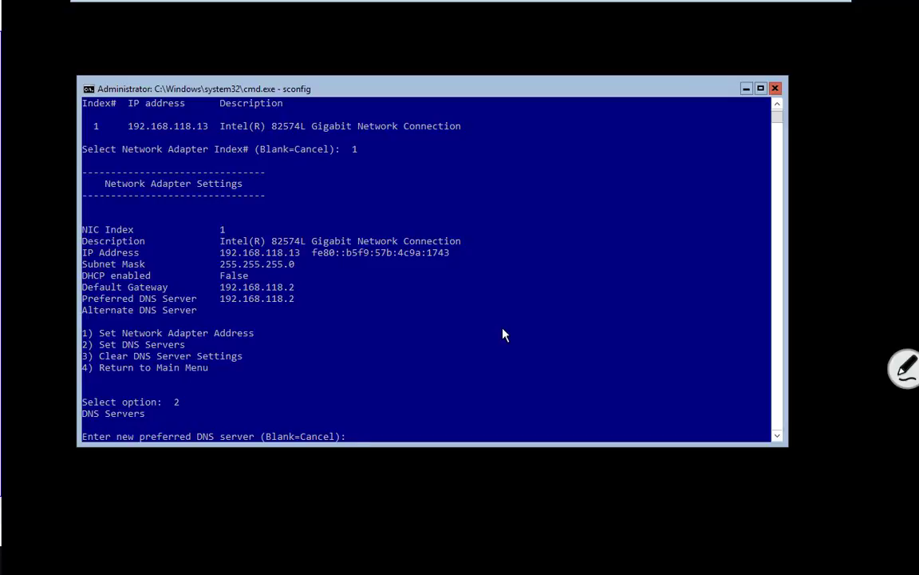
After checking DC1's address, set preferred DNS to 192.168.118.12 with no alternate, then go back to the main menu.
type("192.168.118.")
left_click(600, 10)
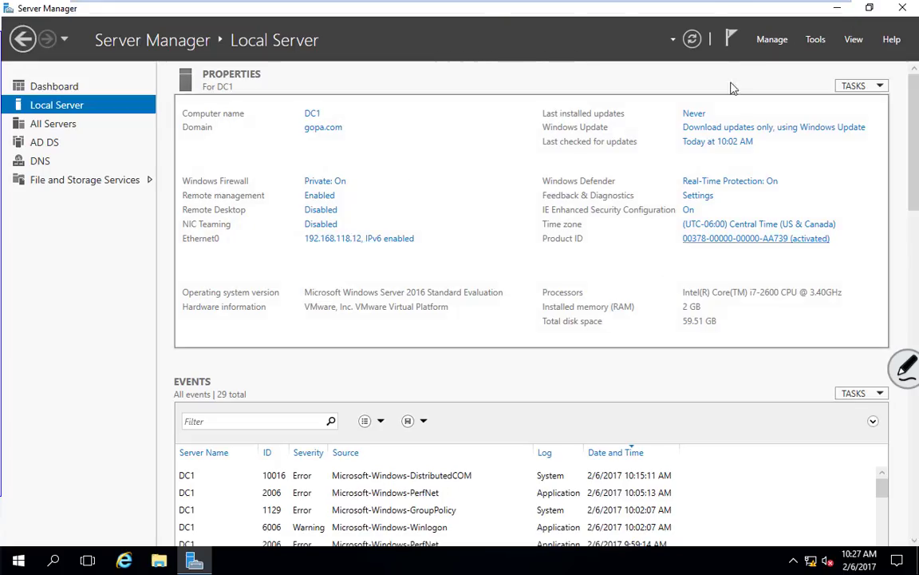
left_click(658, 10)
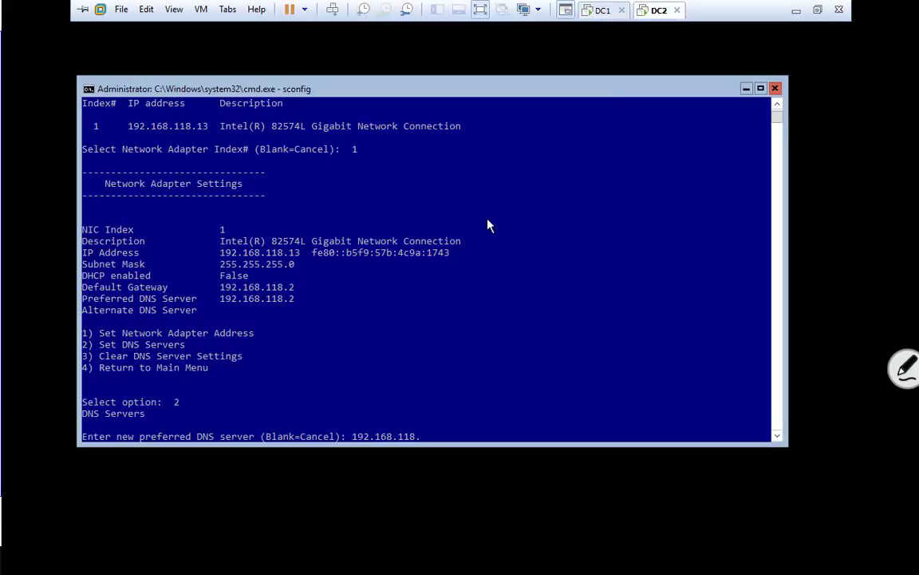
left_click(443, 340)
type("12")
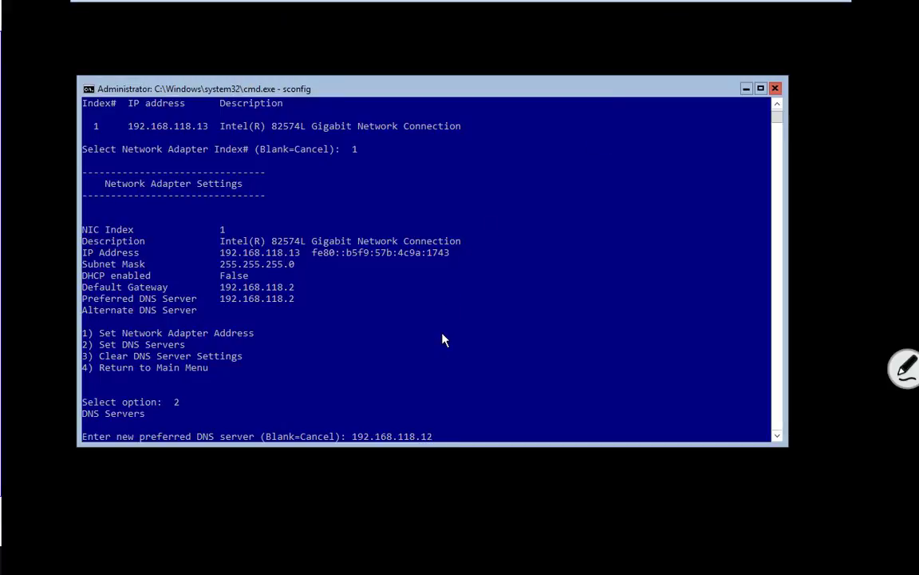
key("Return")
key("Return")
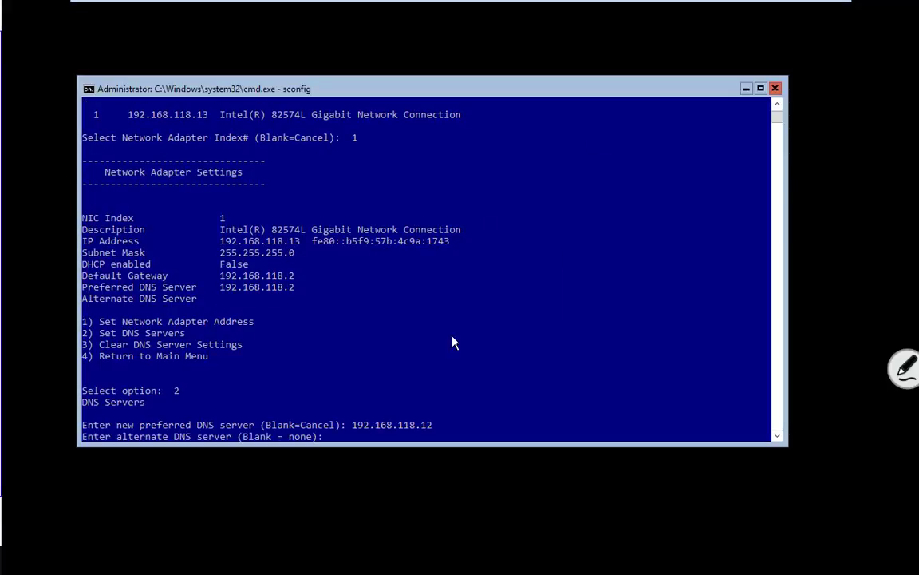
scroll(449, 343, "up", 2)
scroll(447, 344, "down", 5)
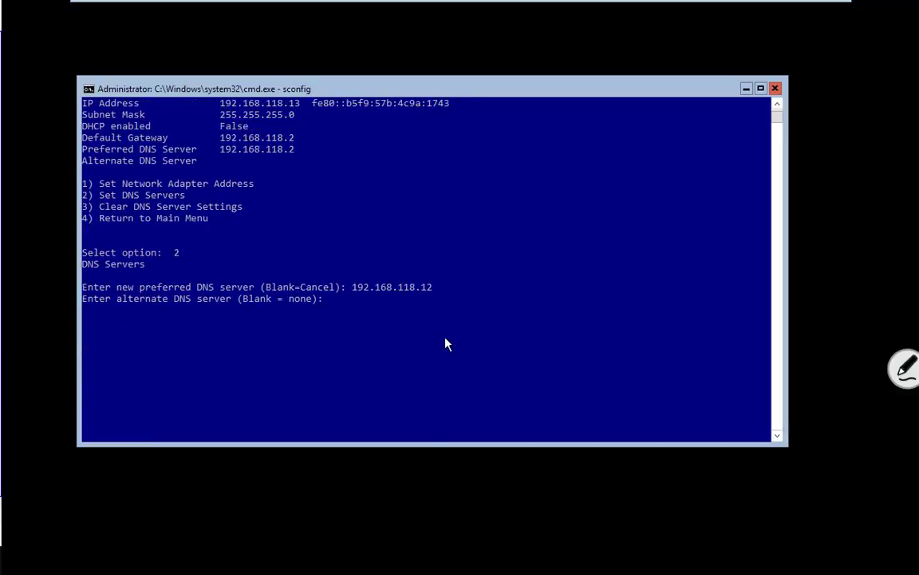
key("Return")
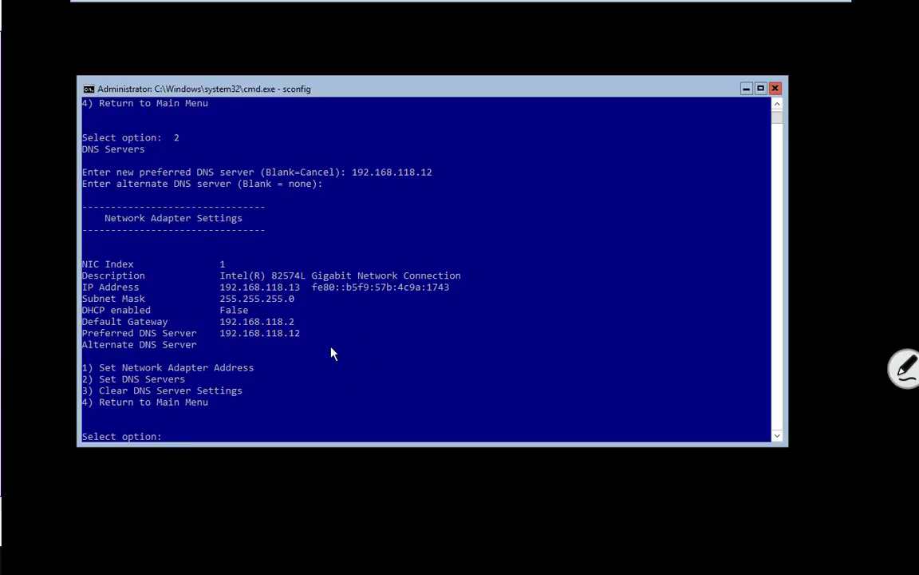
type("4")
key("Return")
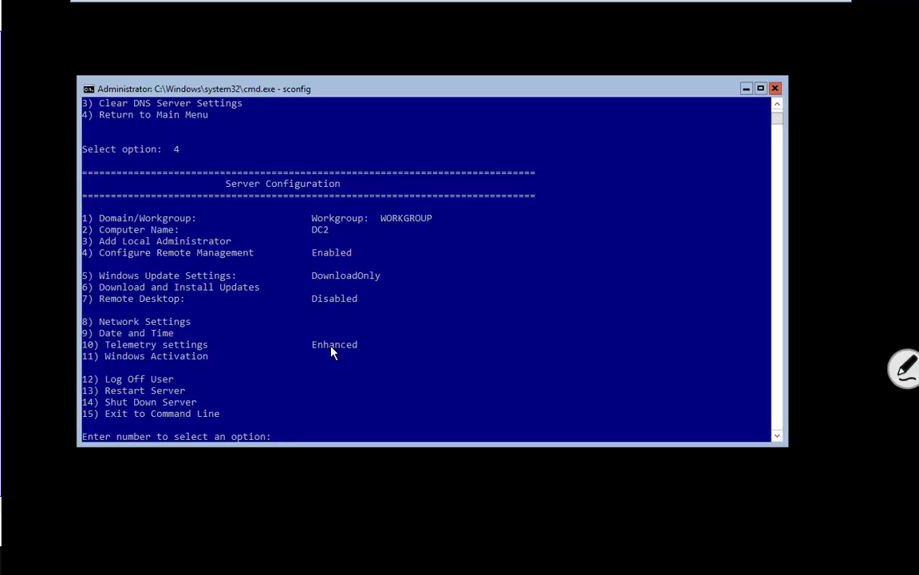
Join DC2 to domain gopa.com via sconfig option 1 using gopa\administrator and its password.
type("1")
key("Return")
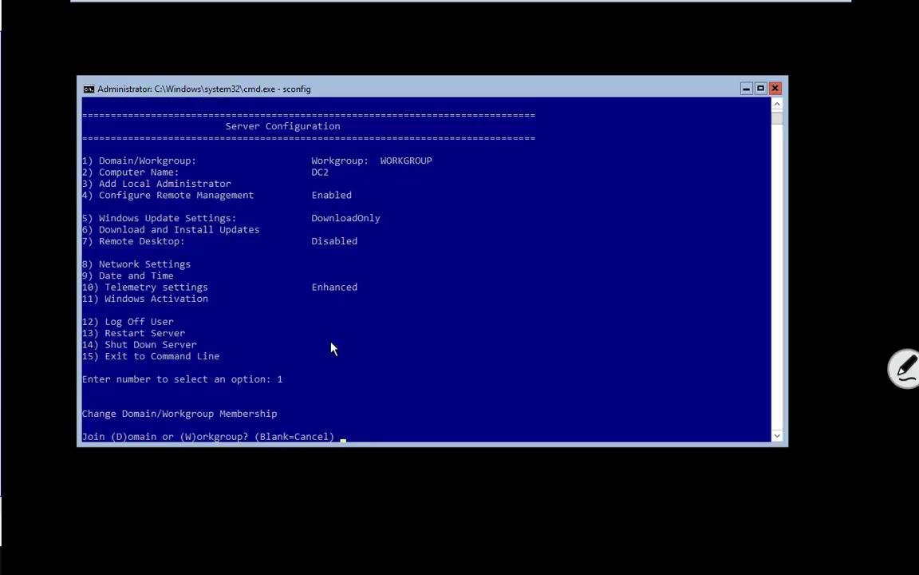
type("d")
key("Return")
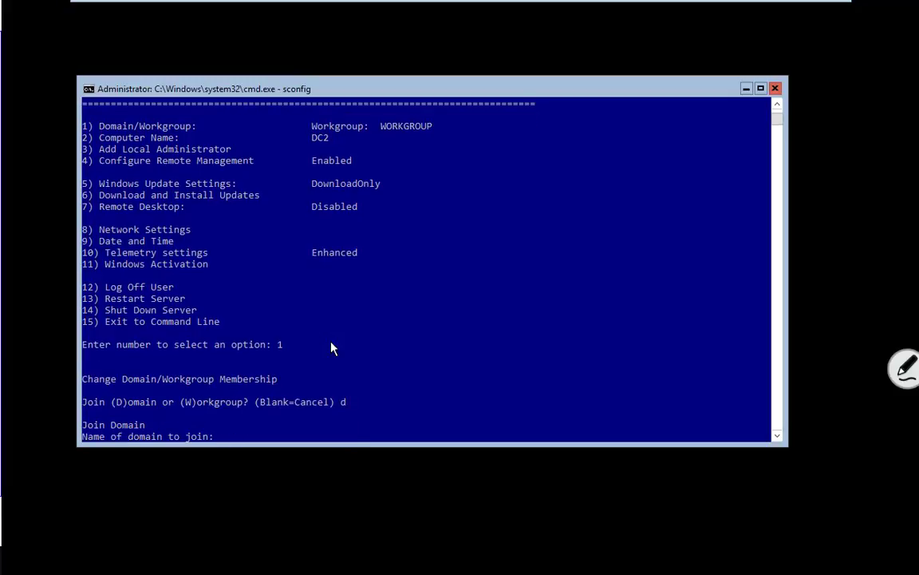
type("gopa.com")
key("Return")
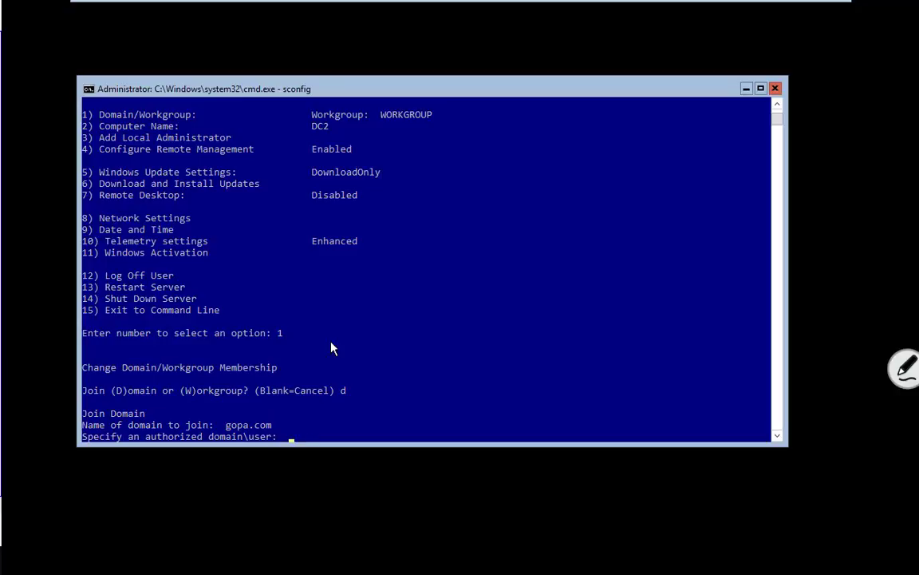
type("gopa\\administrator")
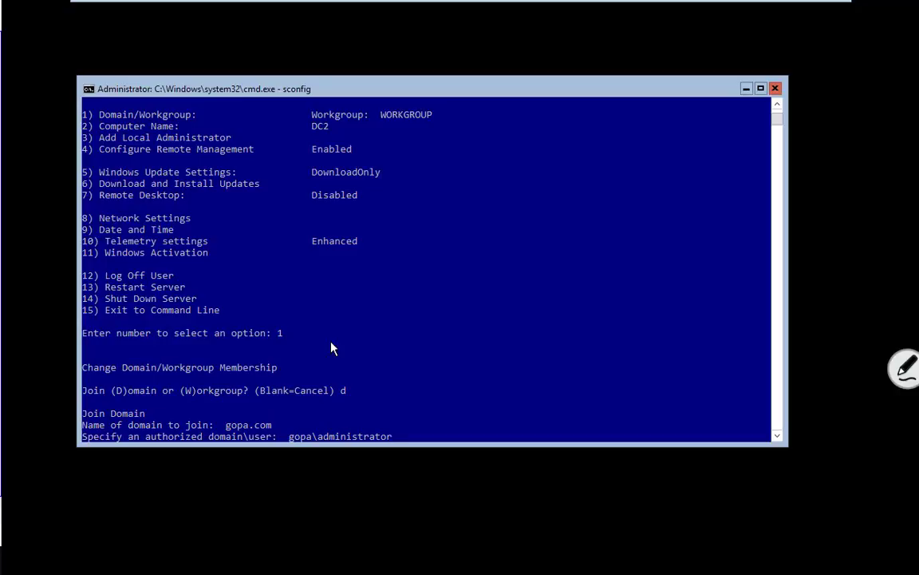
key("Return")
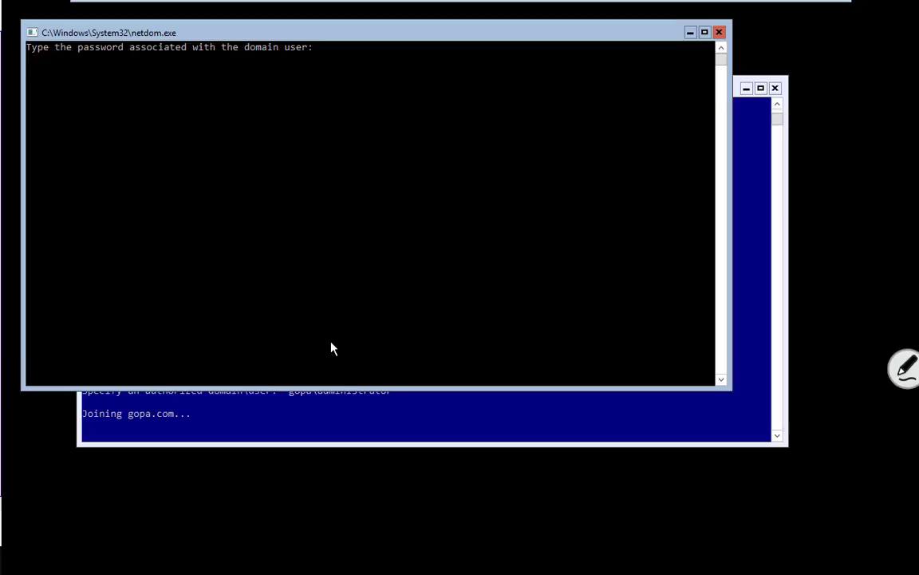
key("Return")
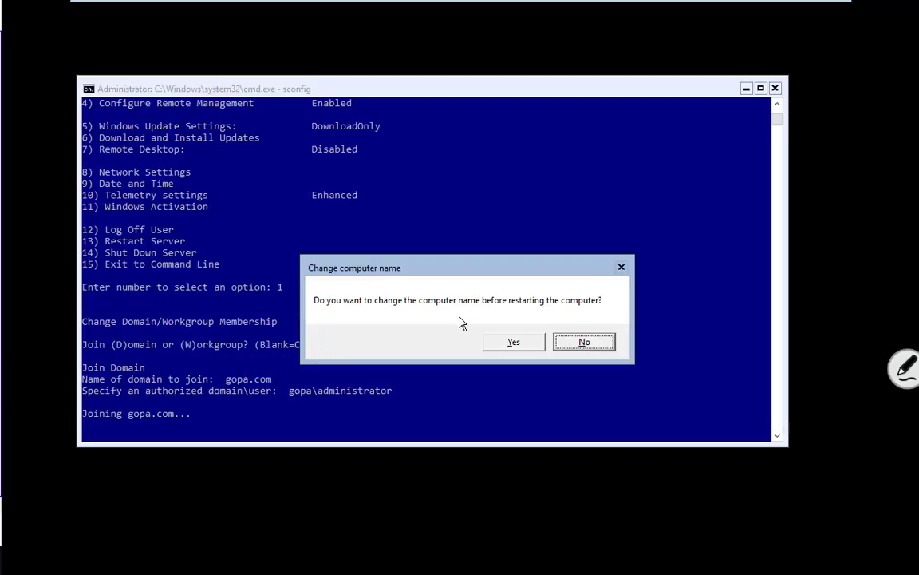
Decline renaming the computer and restart DC2 to apply the gopa.com membership.
left_click(588, 344)
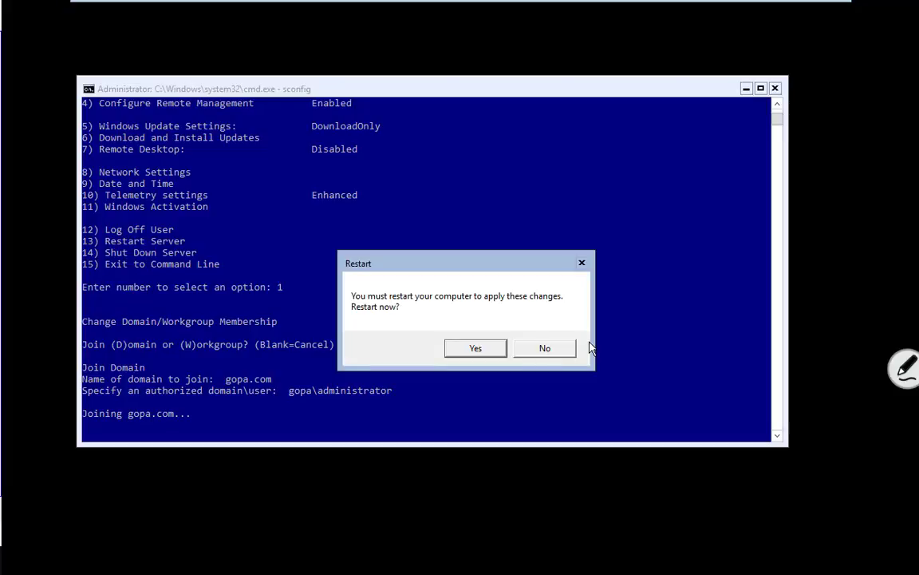
left_click(476, 348)
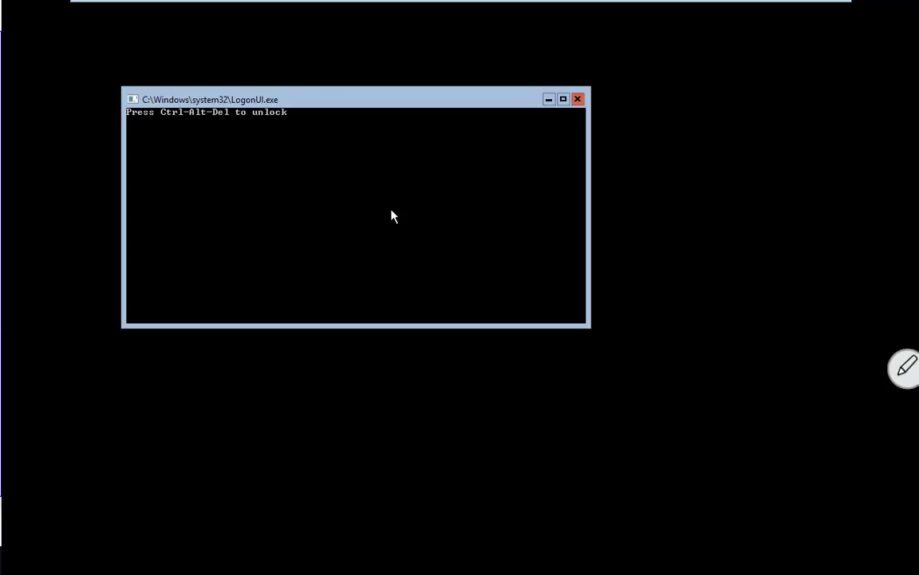
Sign in to DC2, confirm sconfig shows Domain: gopa.com, then switch to the DC1 machine.
key("ctrl+alt+Delete")
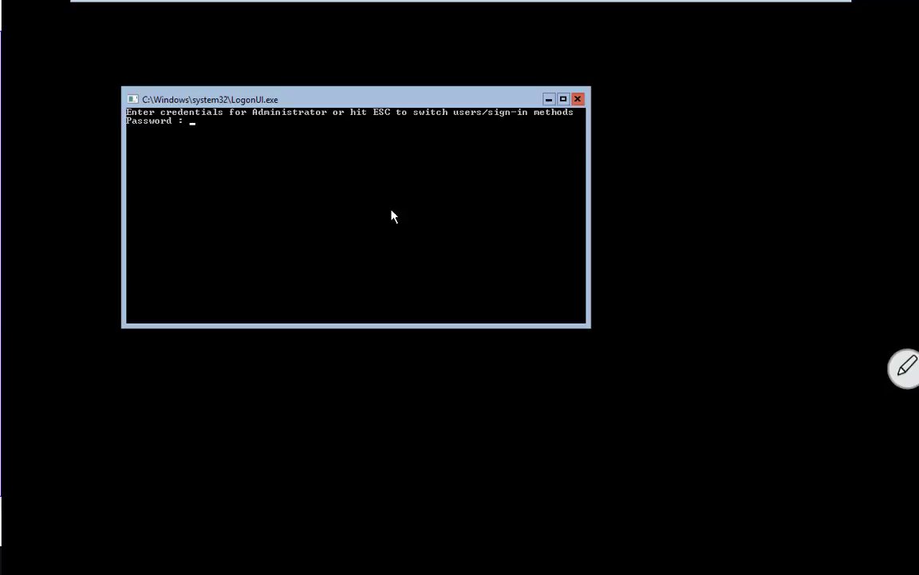
type("******")
key("Return")
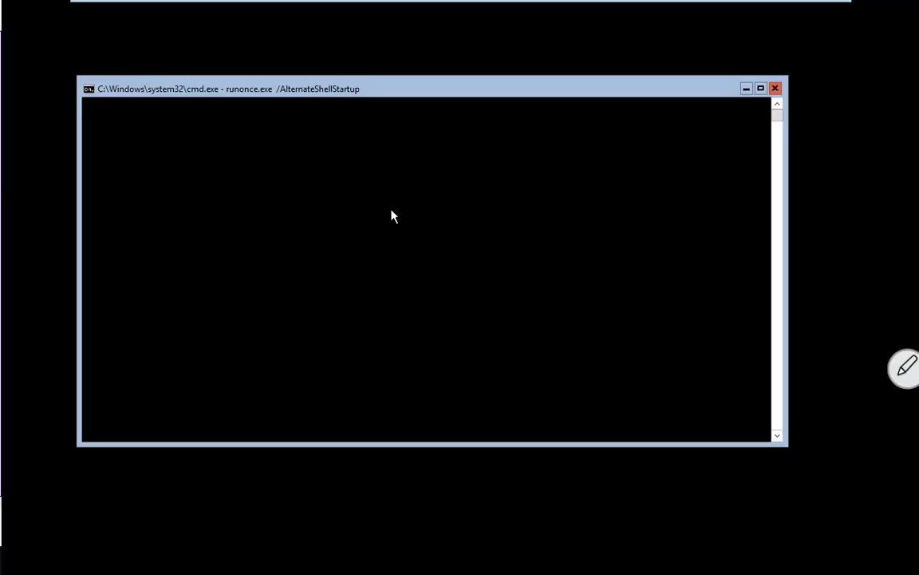
type("sconfig")
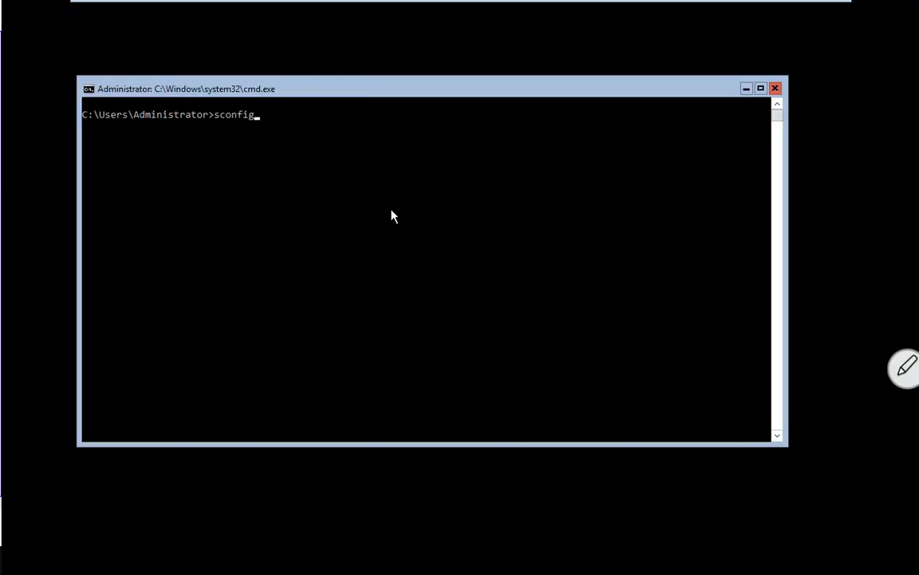
key("Return")
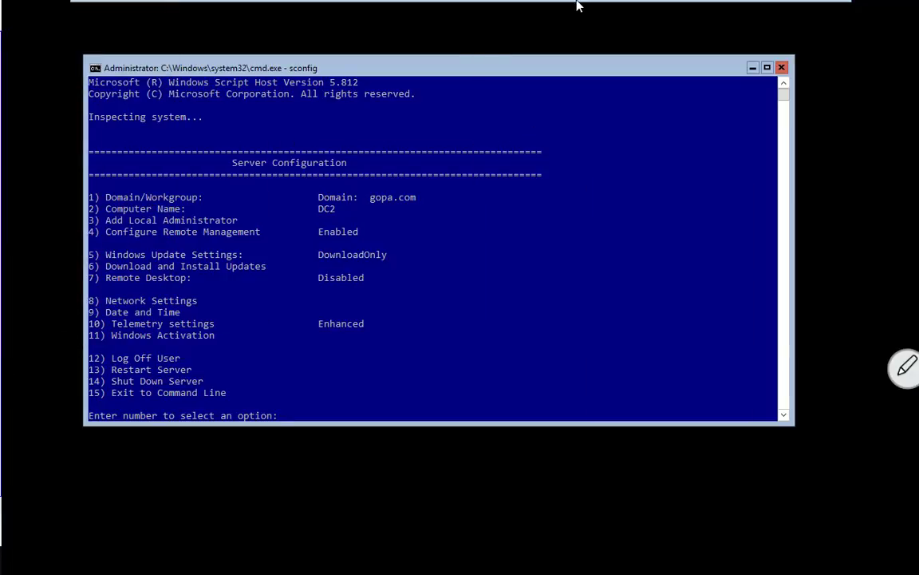
left_click(601, 10)
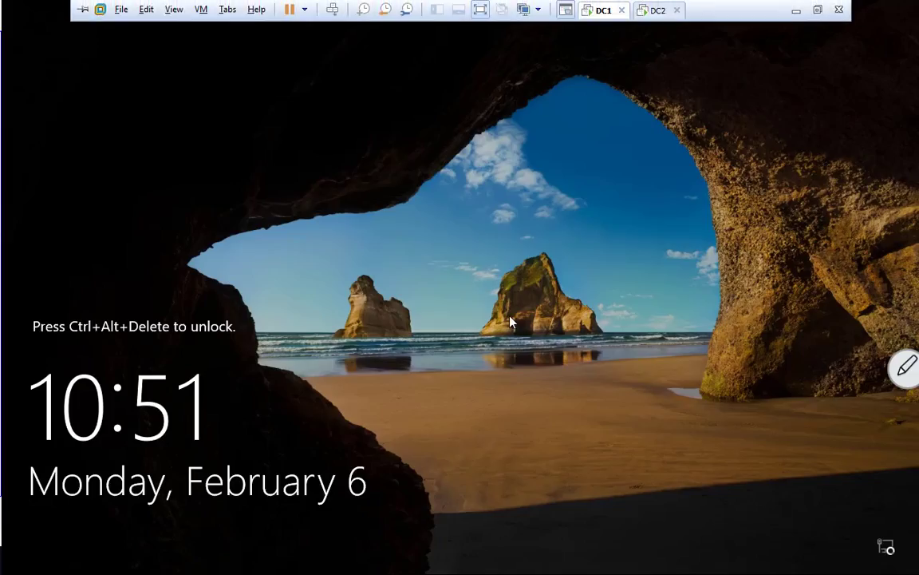
left_click(512, 321)
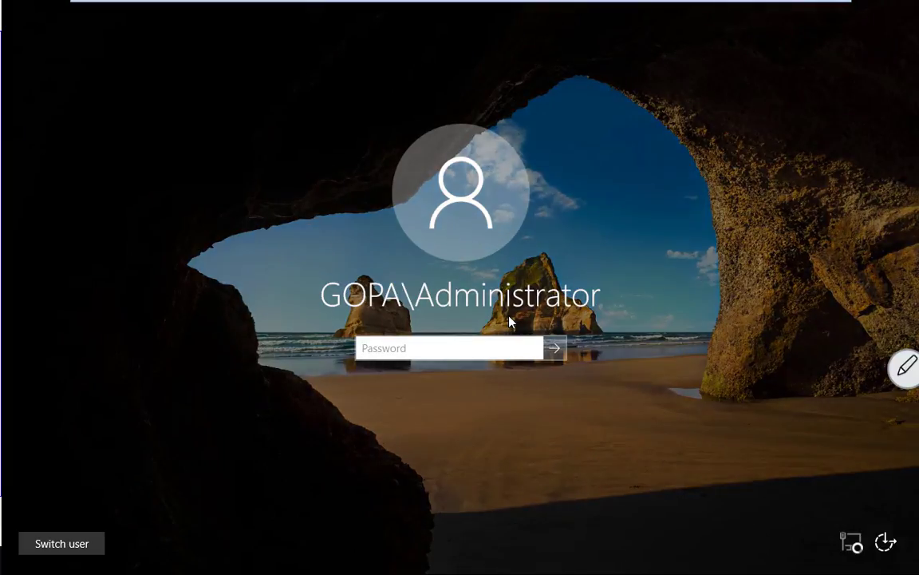
type("********")
key("Return")
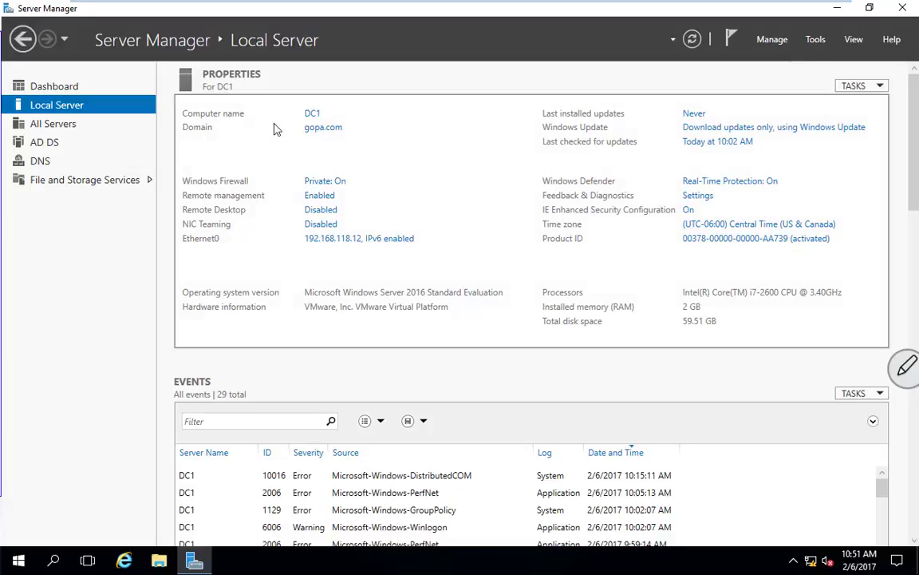
left_click(815, 40)
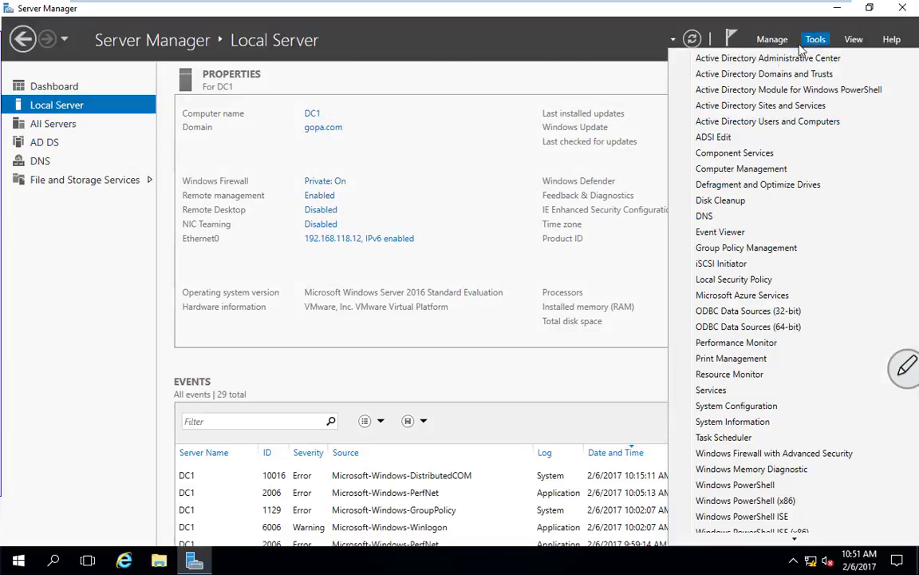
left_click(747, 124)
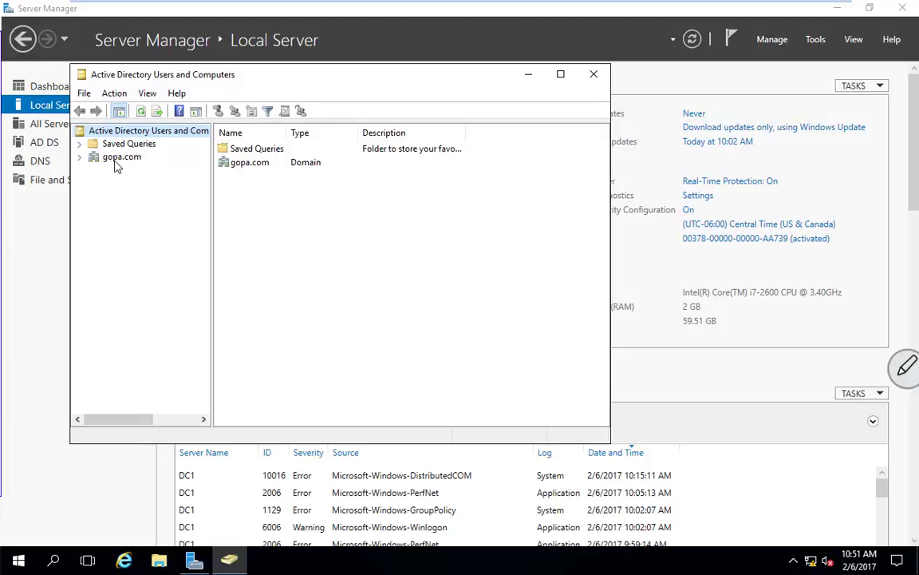
double_click(118, 158)
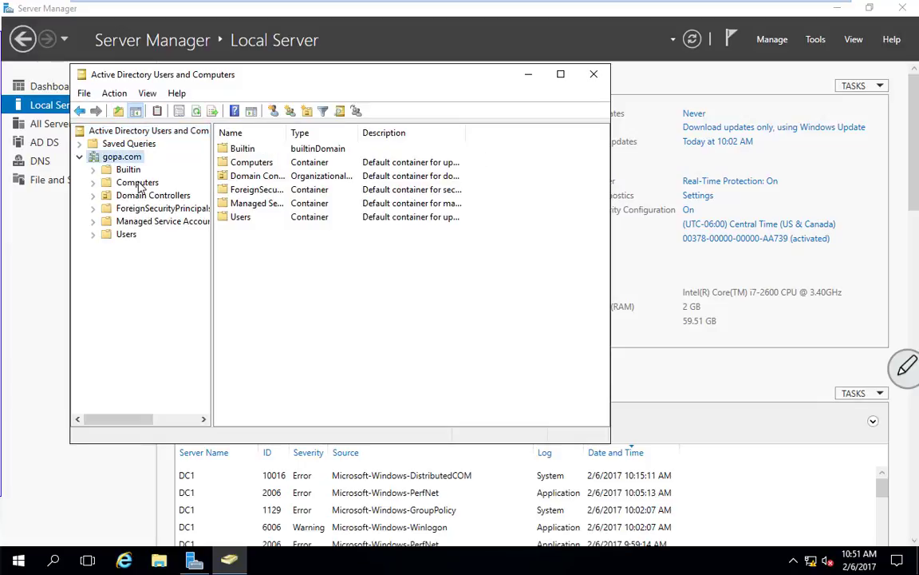
left_click(139, 183)
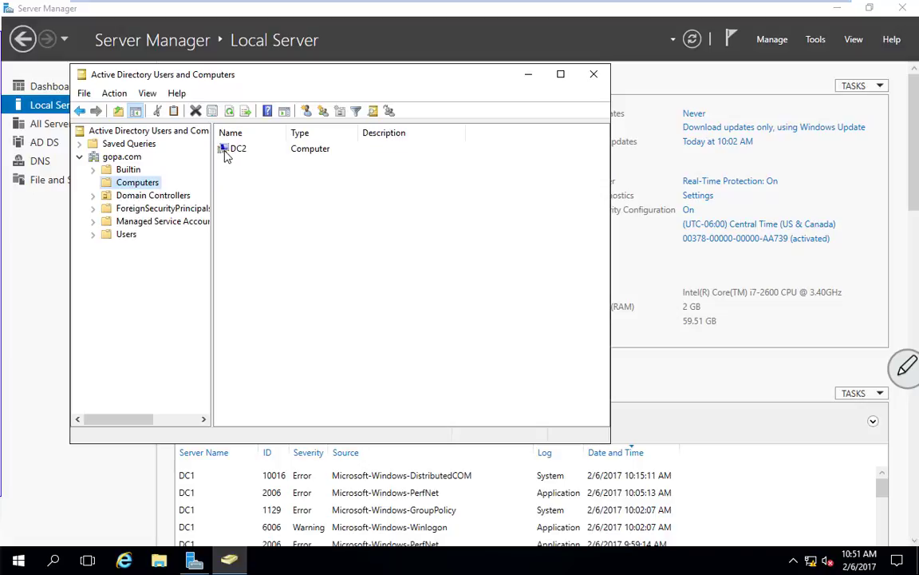
left_click(168, 197)
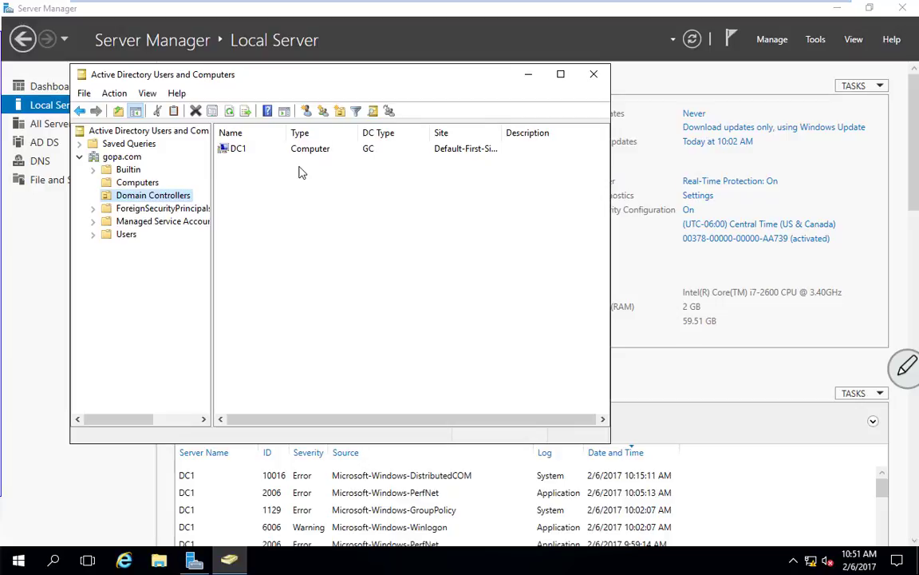
left_click(593, 74)
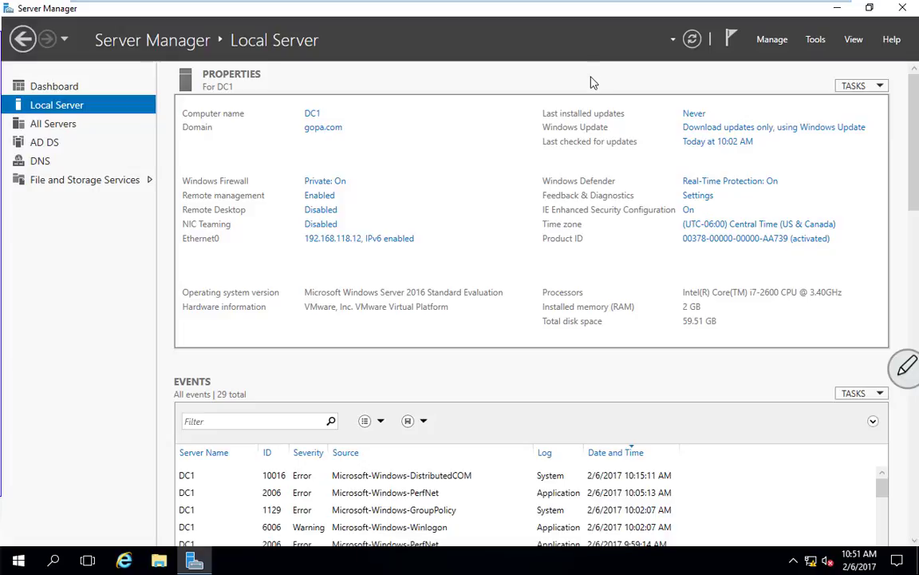
Show All Servers, listing only DC1 at 192.168.118.12, after a quick look at DC2.
left_click(53, 124)
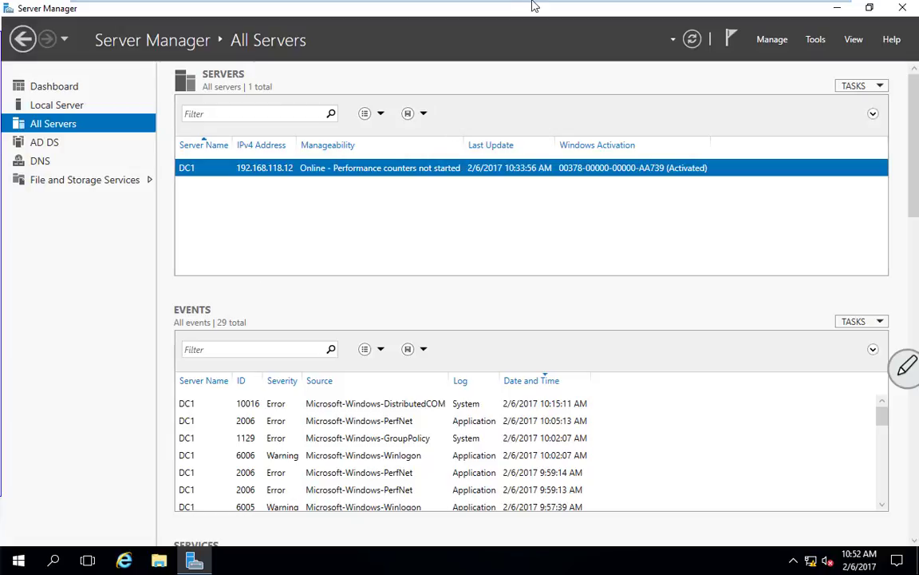
mouse_move(483, 3)
left_click(657, 11)
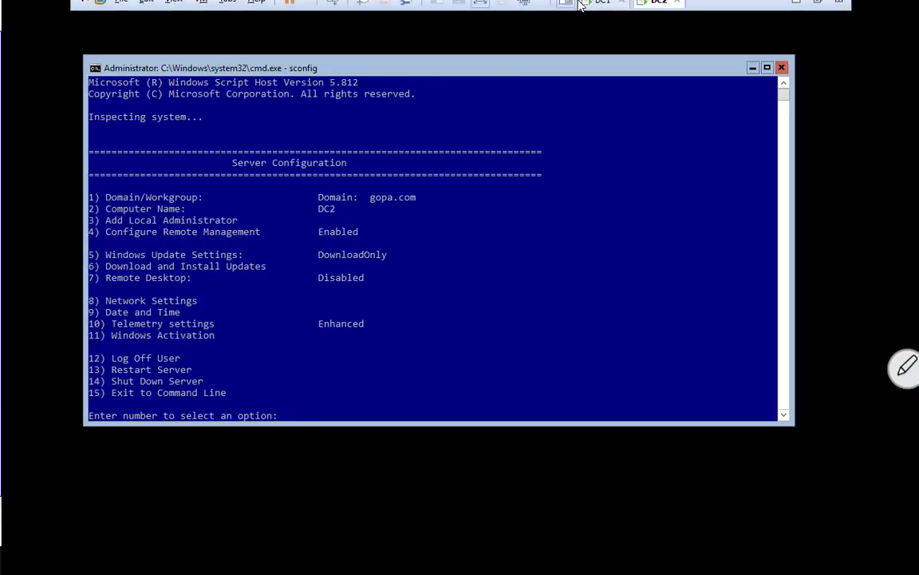
left_click(592, 14)
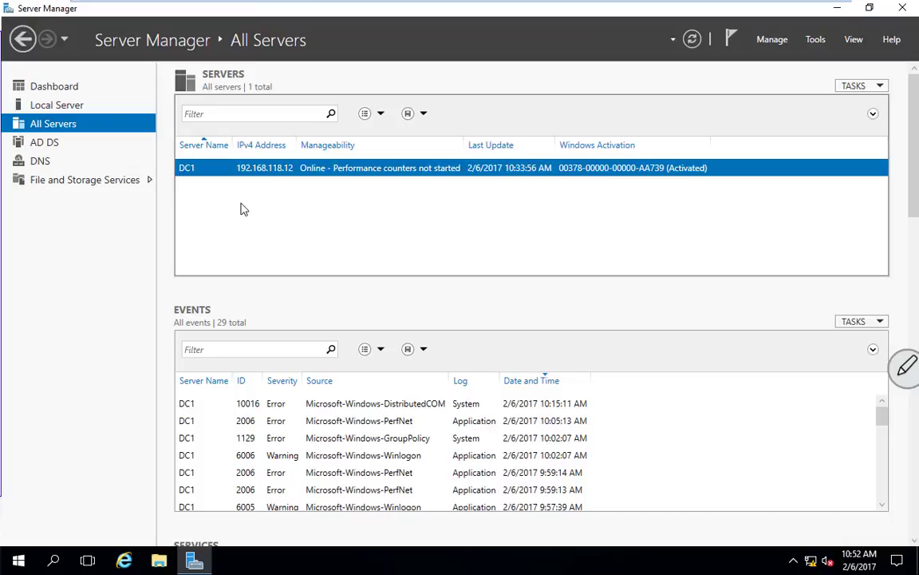
Find dc2 through Add Servers' directory search and add it alongside DC1.
right_click(56, 131)
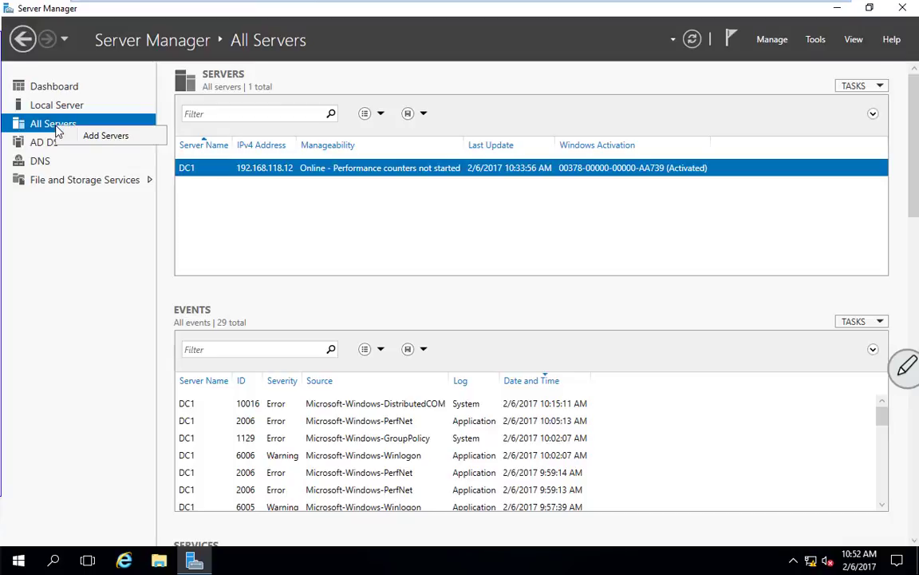
left_click(109, 138)
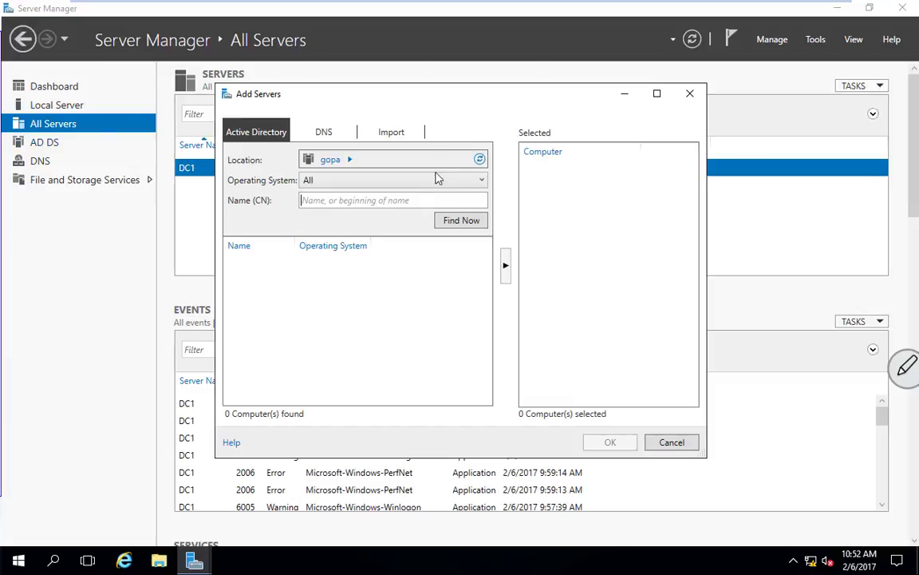
left_click(471, 223)
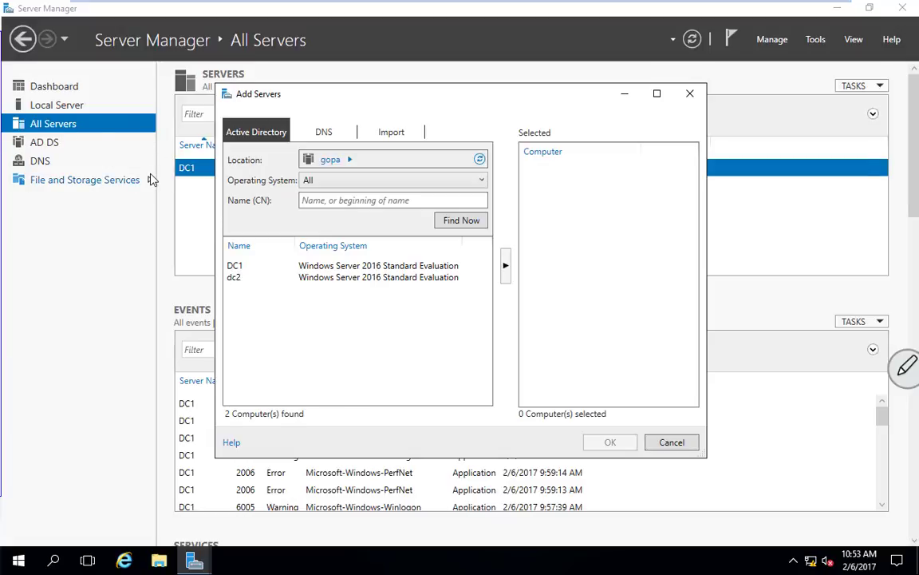
left_click(237, 281)
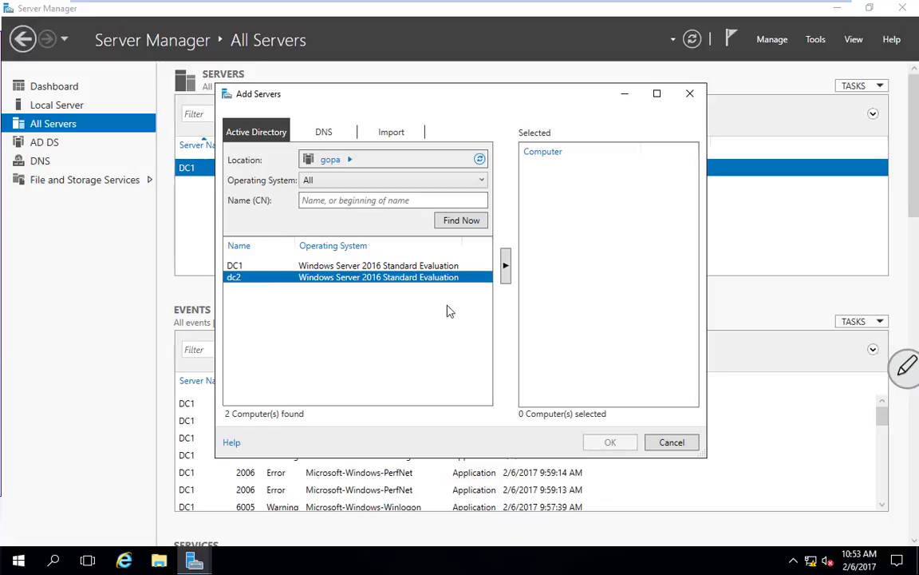
left_click(506, 269)
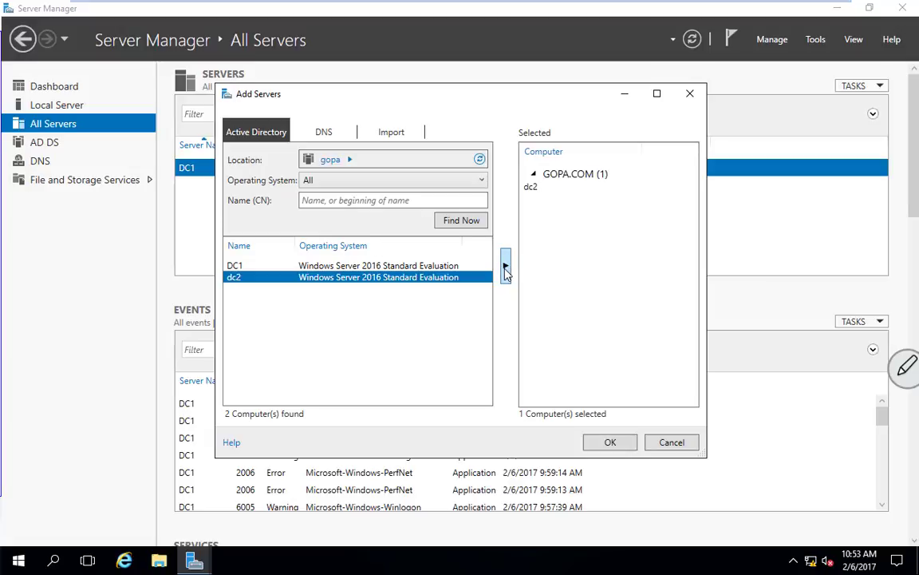
left_click(608, 443)
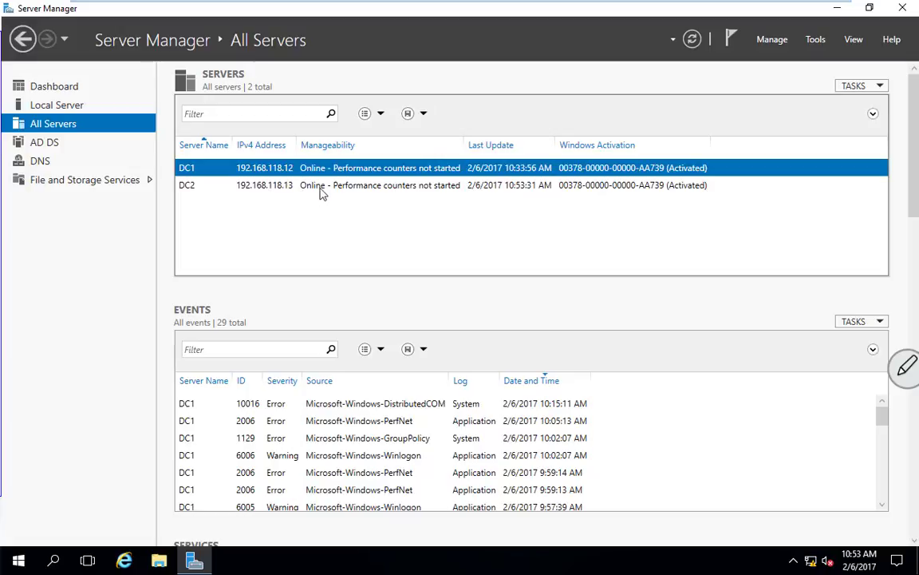
left_click(343, 188)
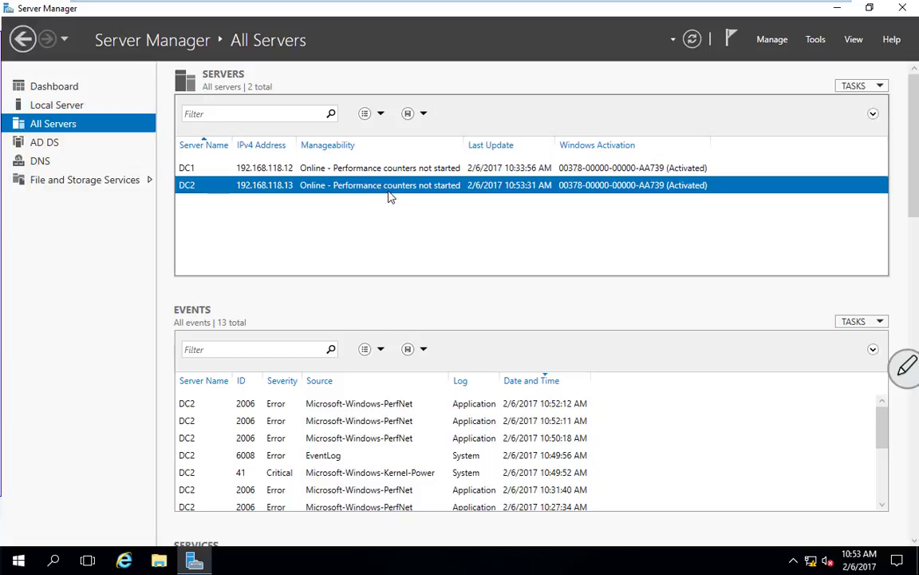
left_click(693, 40)
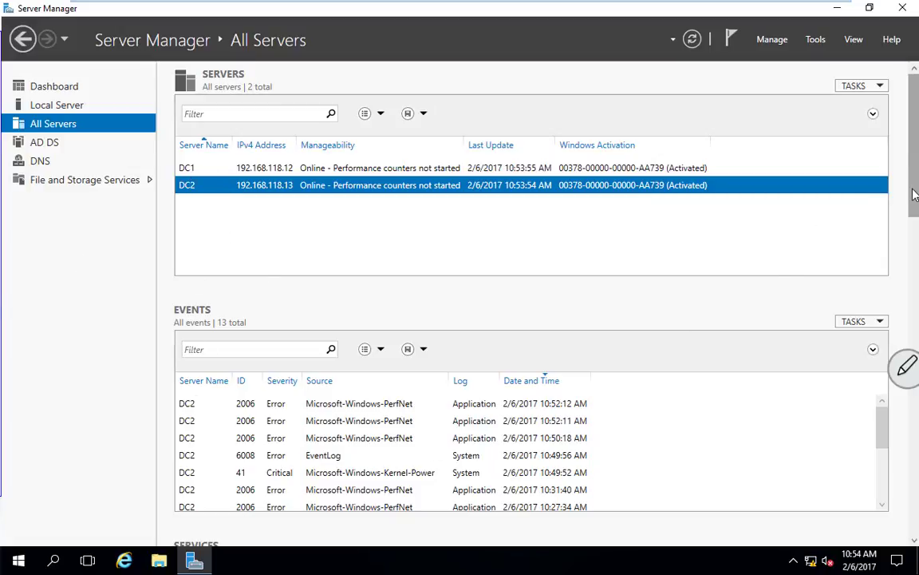
left_click_drag(915, 165, 915, 209)
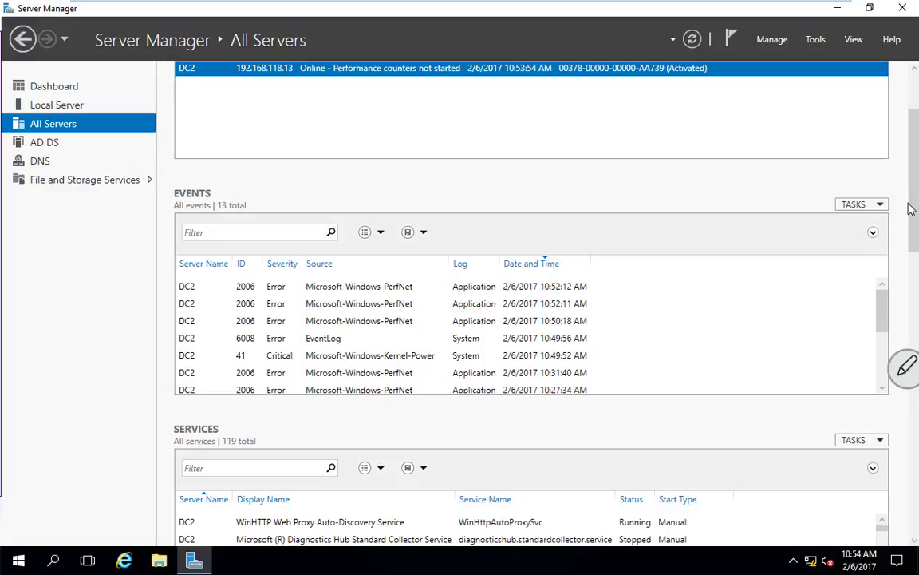
left_click_drag(911, 208, 910, 292)
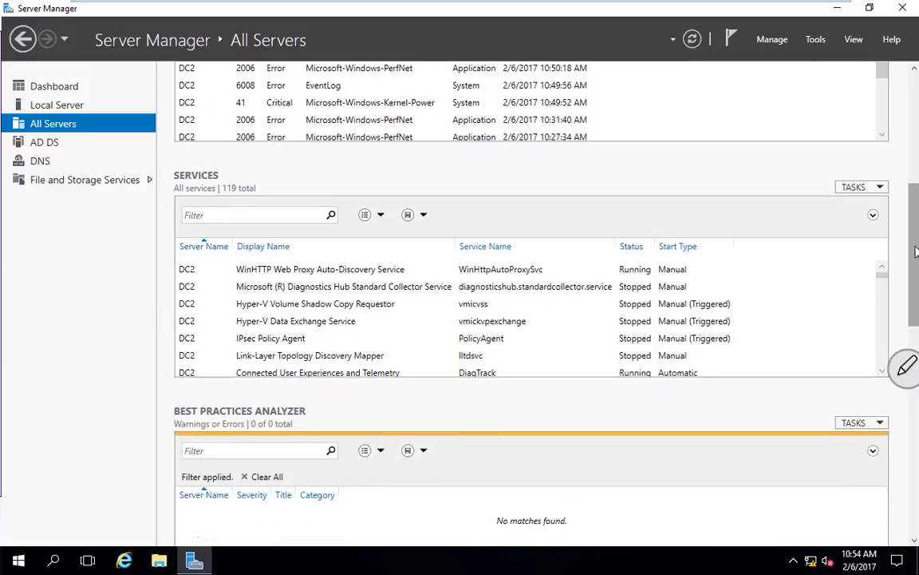
left_click_drag(916, 252, 915, 136)
left_click(206, 166)
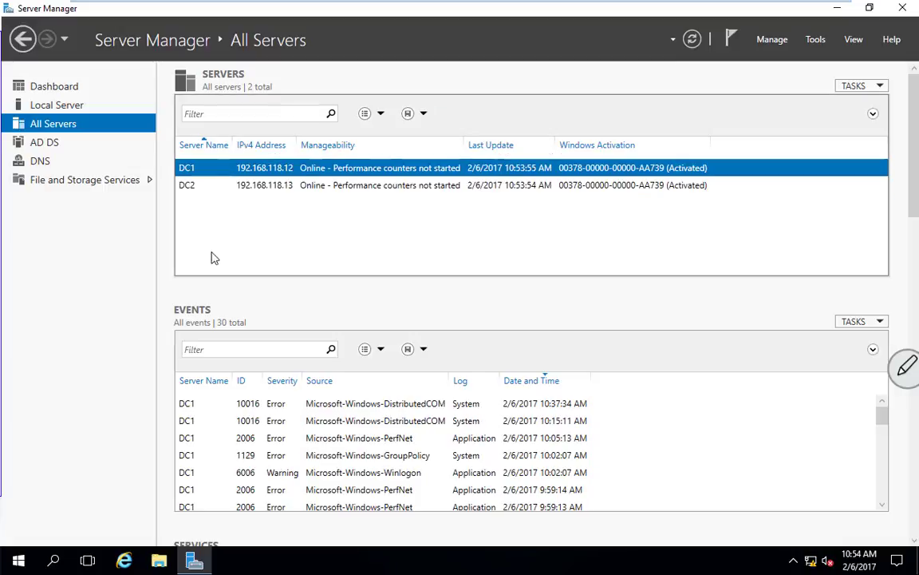
left_click_drag(914, 201, 914, 534)
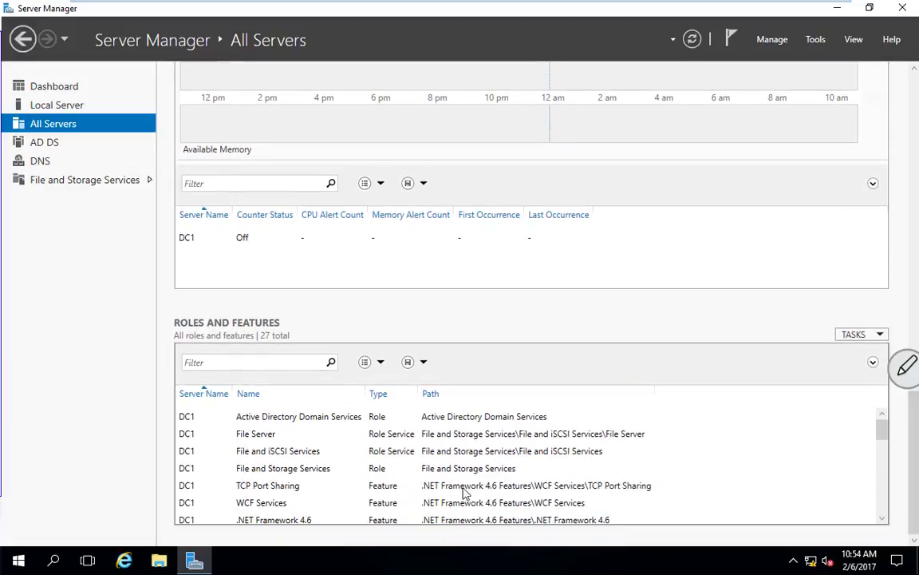
left_click_drag(916, 439, 909, 92)
left_click(190, 185)
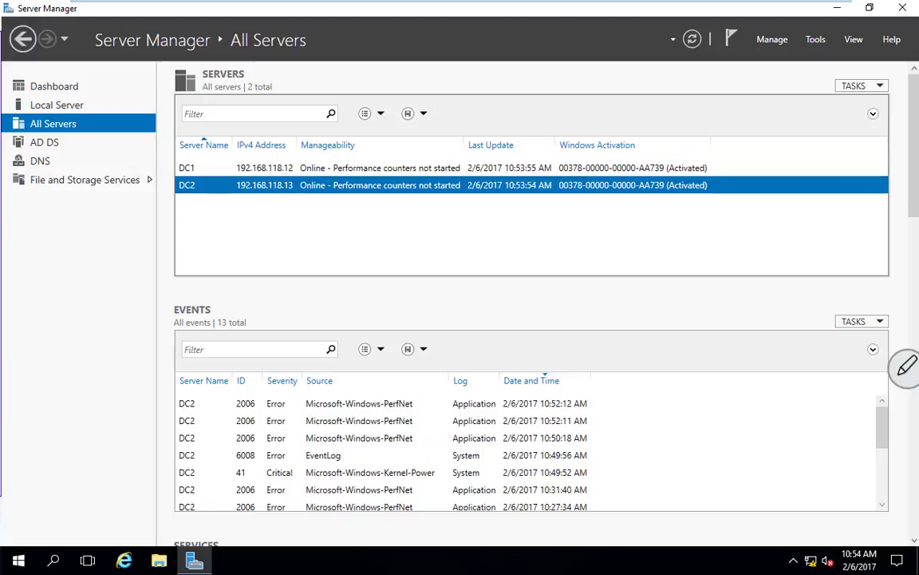
left_click_drag(910, 222, 915, 529)
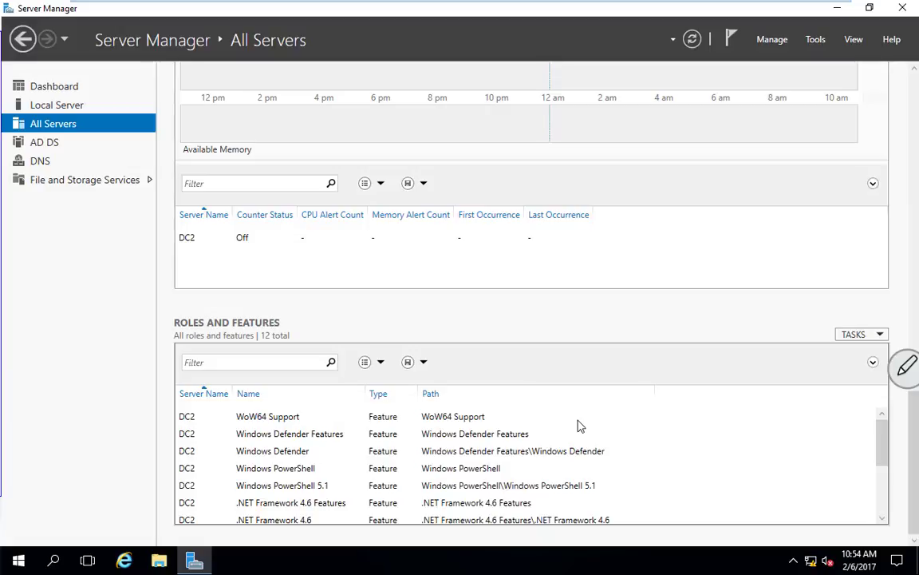
left_click_drag(911, 443, 914, 132)
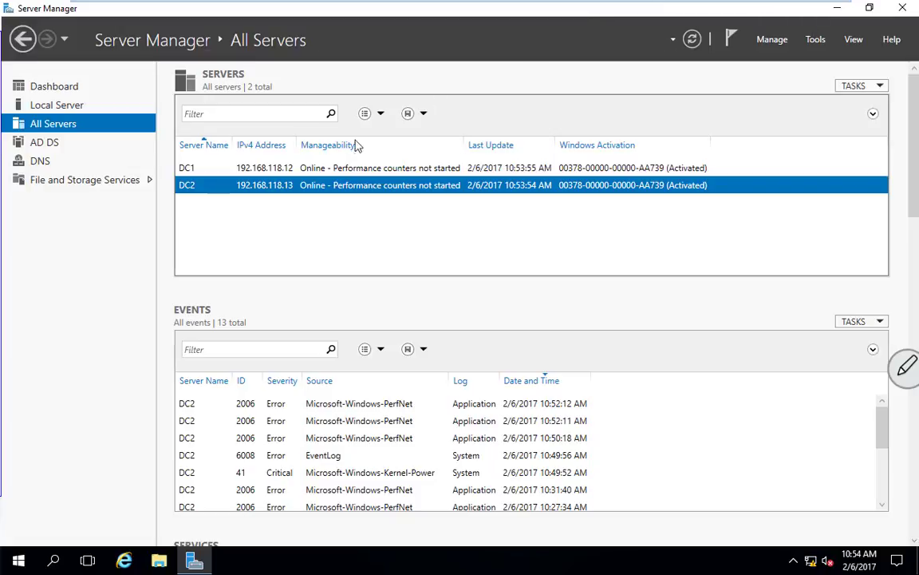
From the Dashboard, start a role-based Add Roles and Features install targeting dc2.gopa.com.
right_click(248, 190)
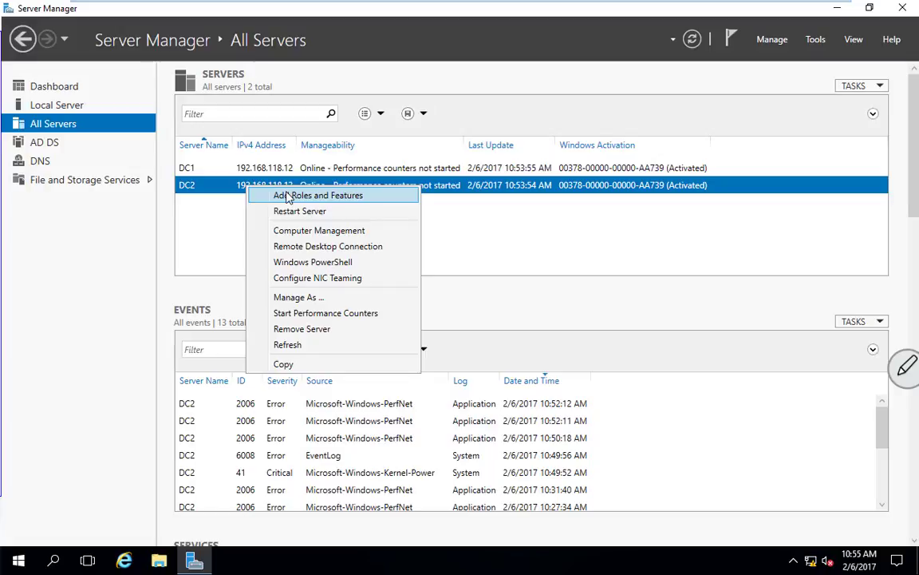
left_click(48, 86)
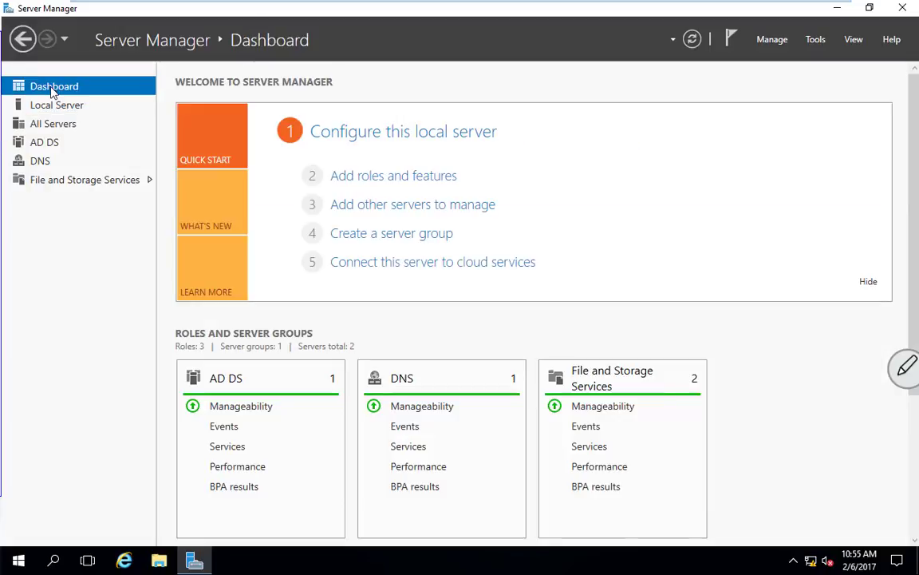
left_click(394, 177)
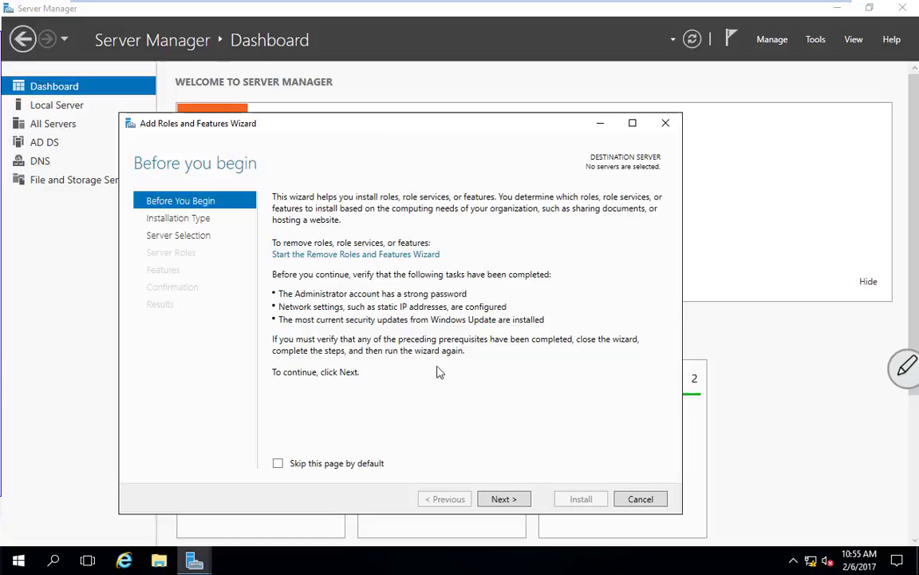
left_click(502, 499)
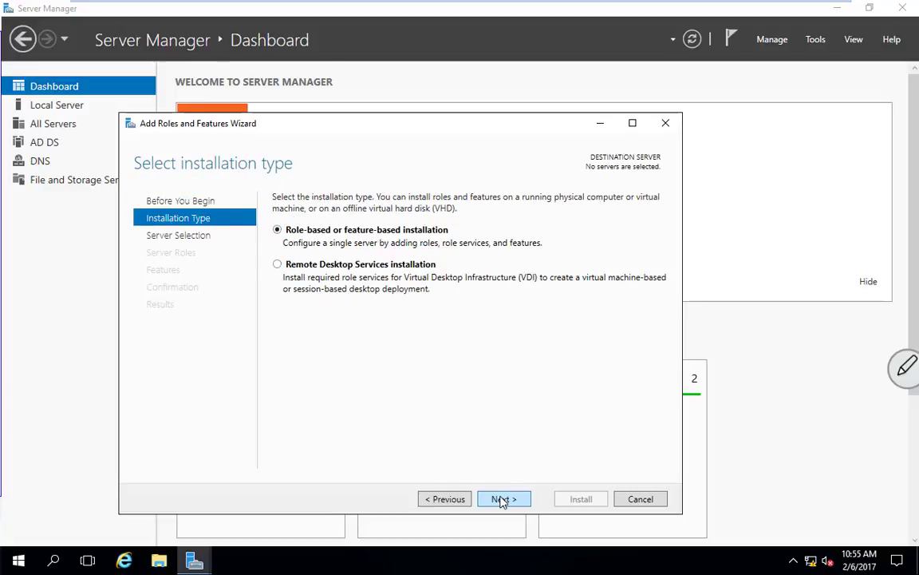
left_click(502, 499)
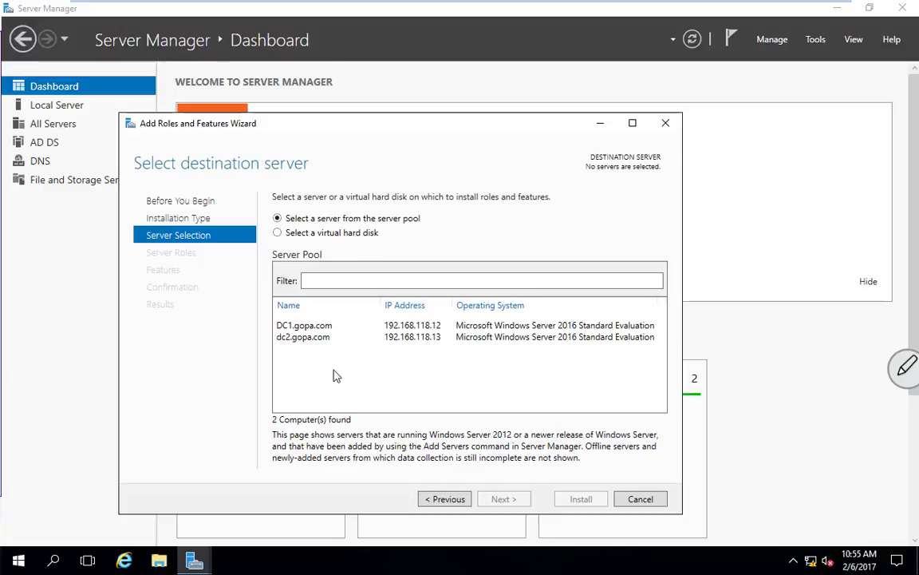
left_click(311, 338)
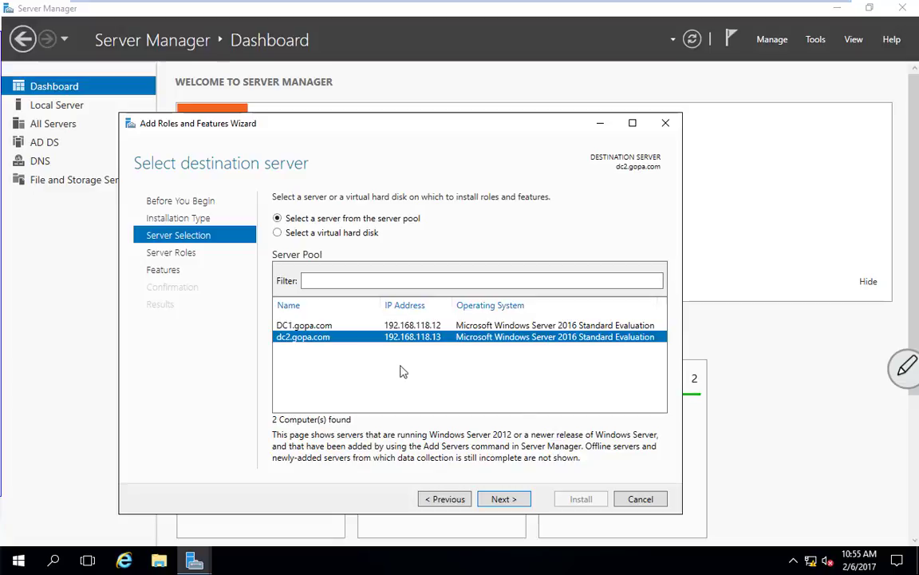
left_click(506, 499)
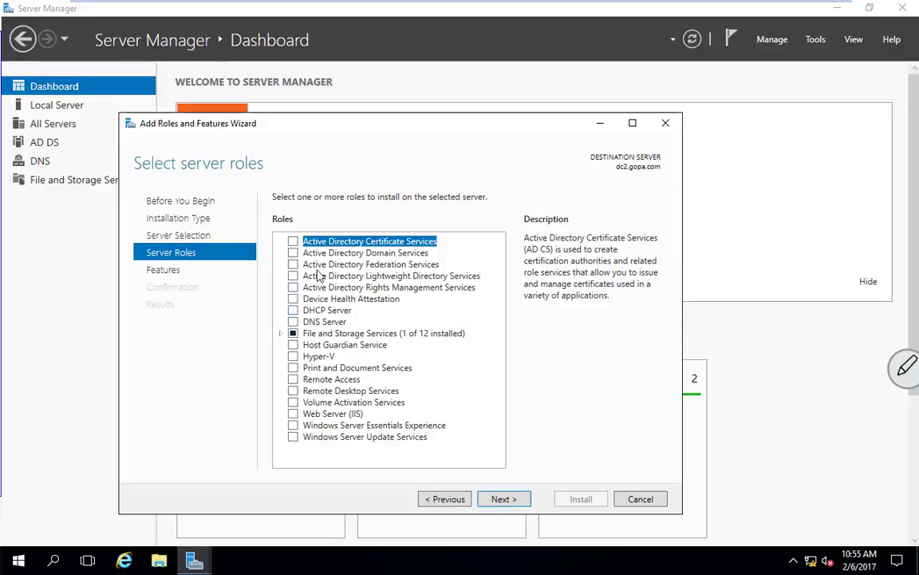
Queue Active Directory Domain Services with its management tools and allow automatic restart of dc2.
left_click(292, 253)
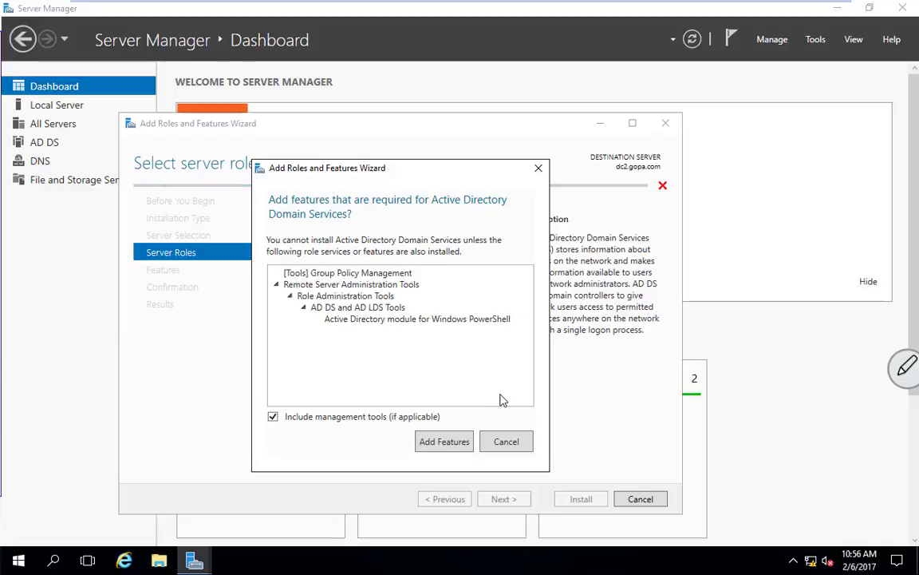
left_click(438, 444)
left_click(502, 499)
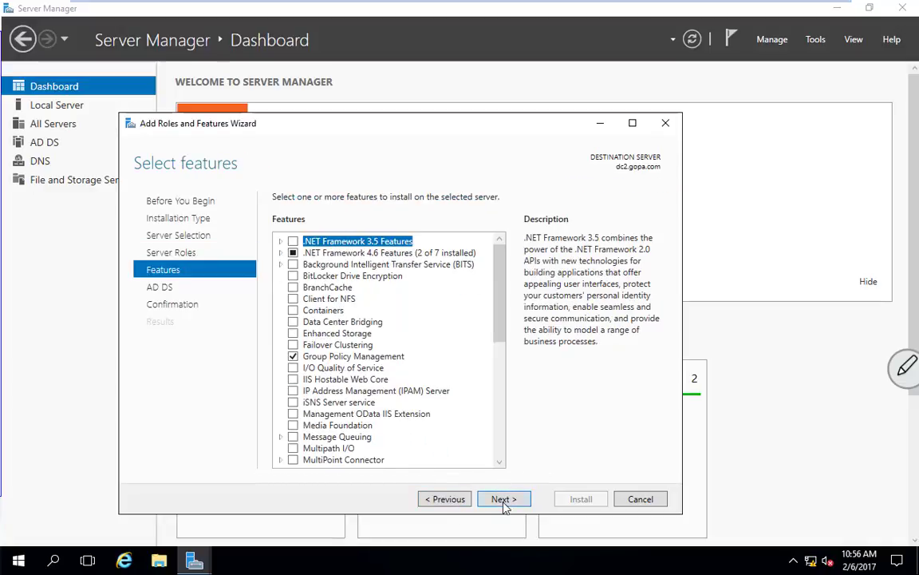
left_click(504, 500)
left_click(503, 501)
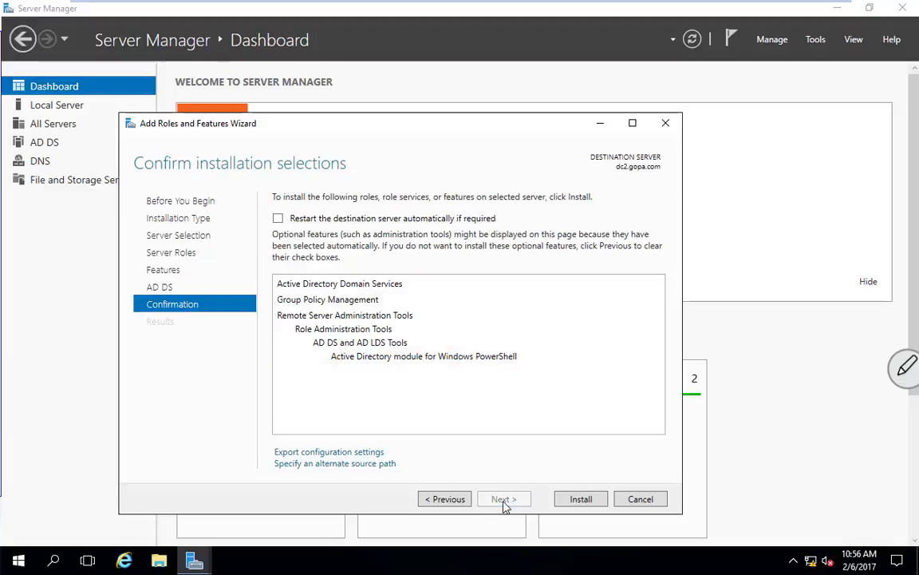
left_click(277, 219)
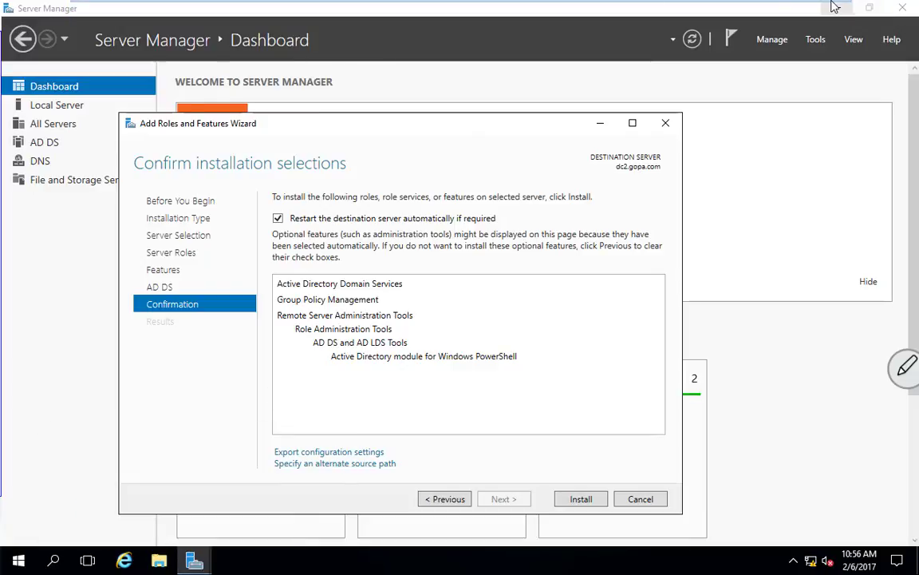
Open a second VMware Workstation window with DC2 detached into it, then return DC1 to full screen.
left_click(738, 12)
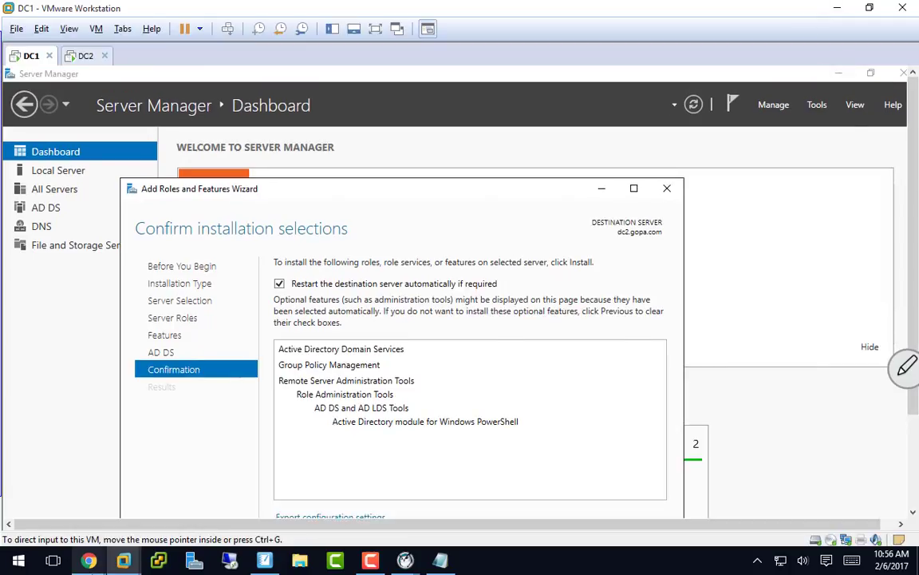
right_click(123, 561)
left_click(120, 491)
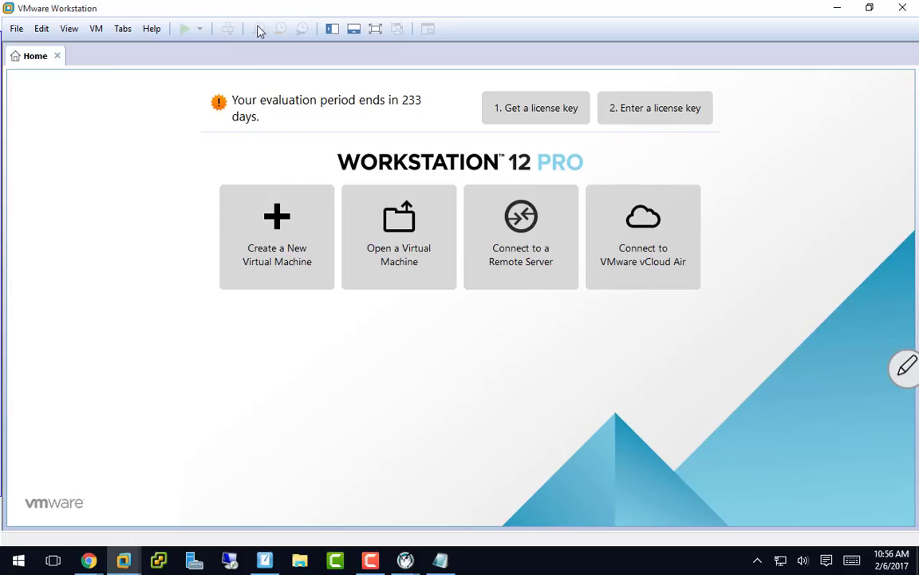
left_click_drag(261, 9, 0, 64)
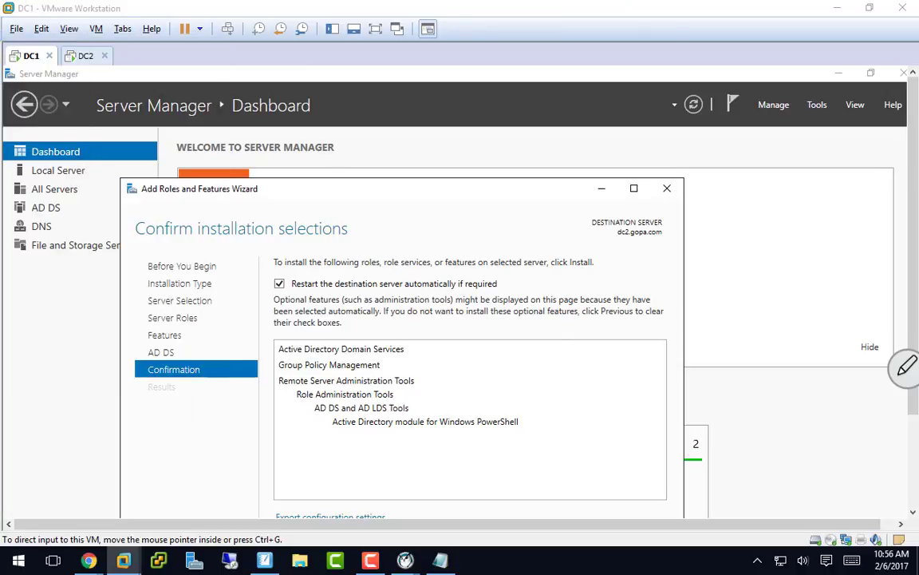
left_click_drag(78, 54, 0, 67)
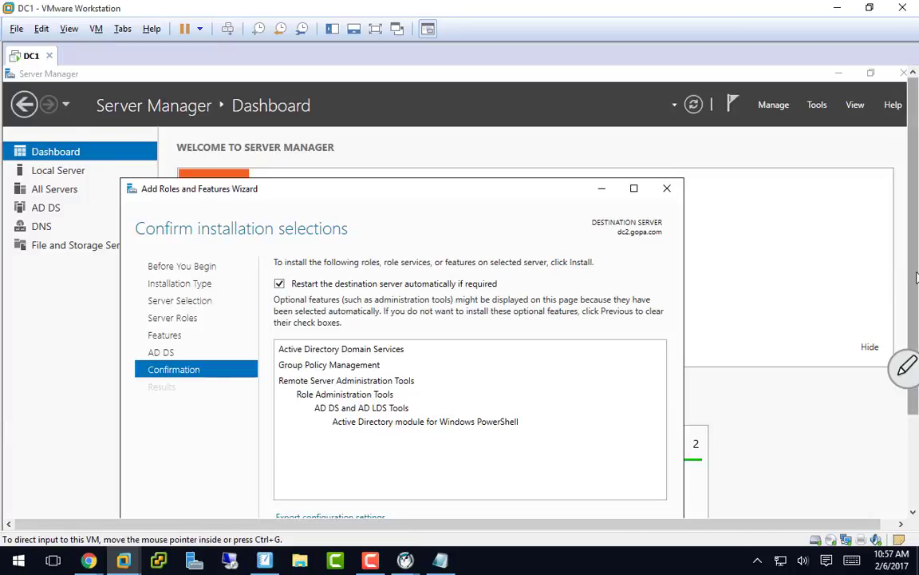
left_click_drag(914, 273, 916, 359)
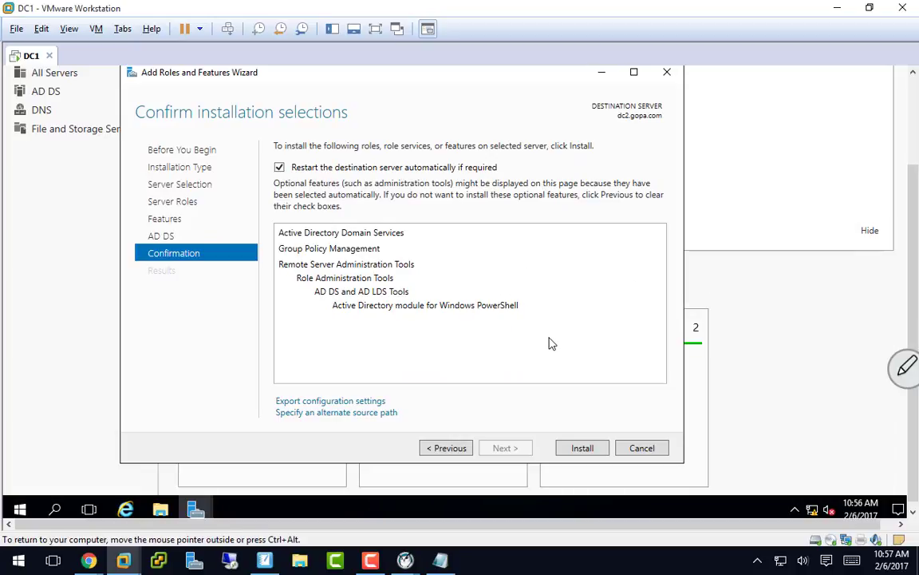
key("ctrl+alt+Return")
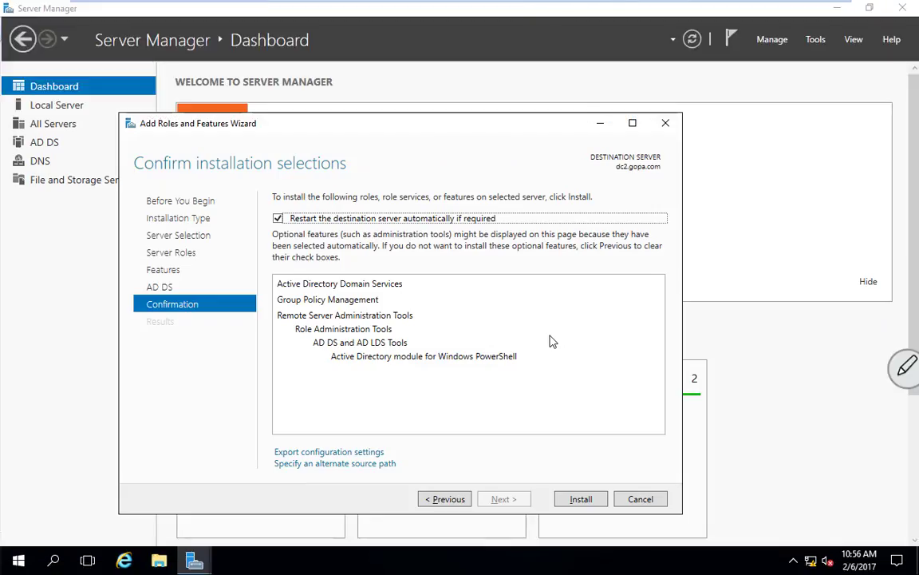
Install Active Directory Domain Services on dc2.gopa.com and close the wizard once installation succeeds.
left_click(580, 499)
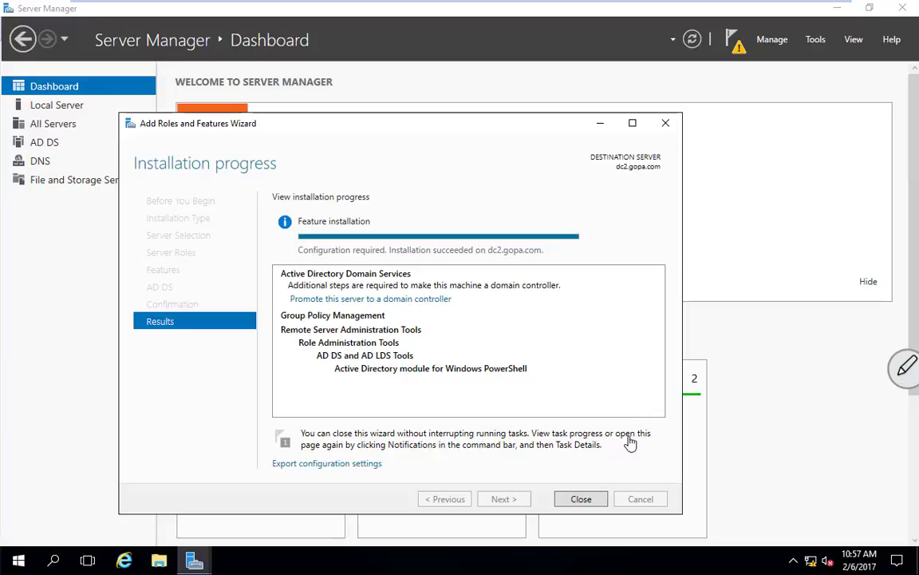
left_click(581, 499)
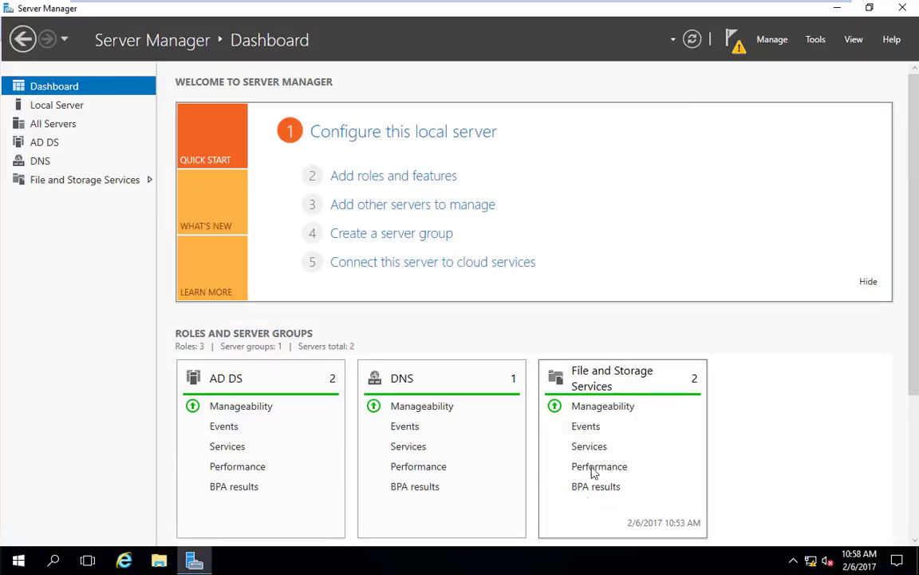
From the notifications flag, start promoting DC2 as an additional domain controller in gopa.com.
left_click(738, 47)
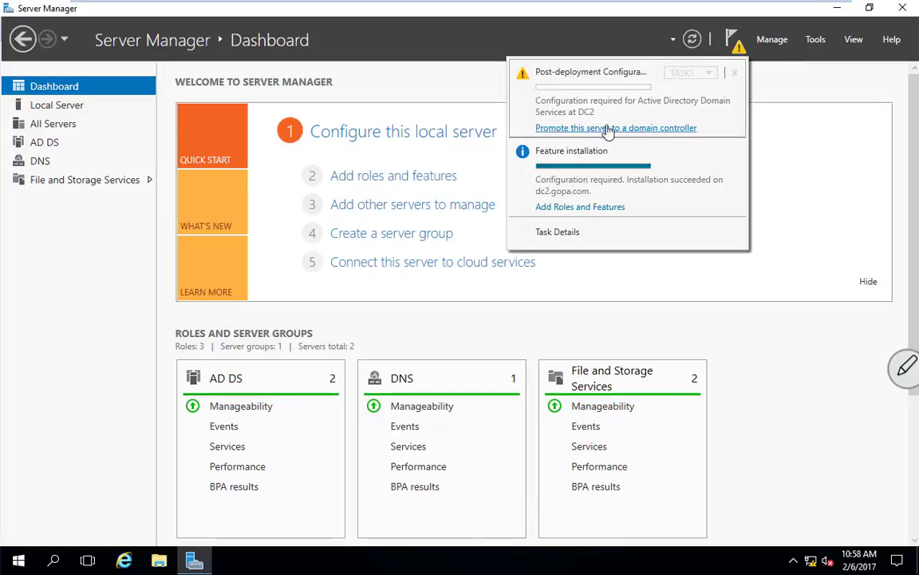
left_click(582, 130)
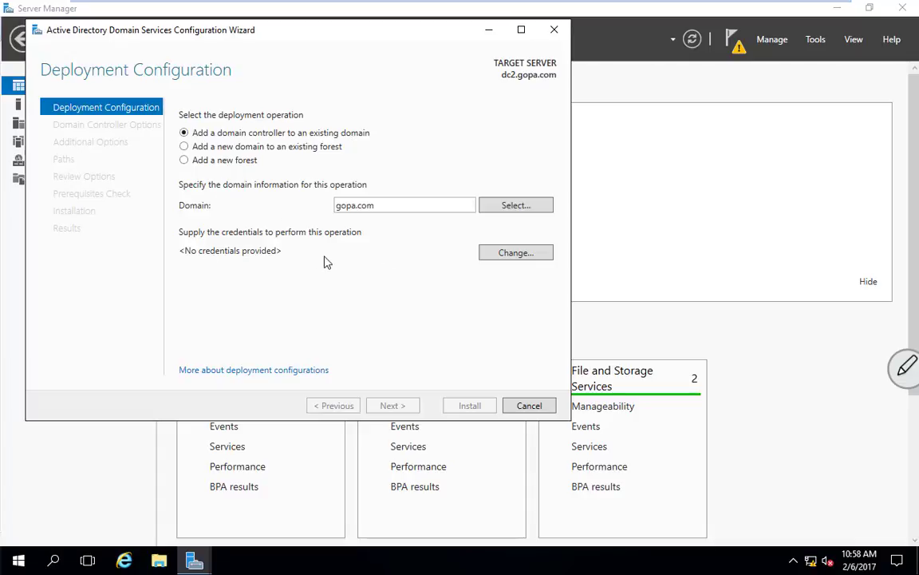
Supply the administrator account and its password as the promotion credentials.
left_click(514, 254)
type("adm")
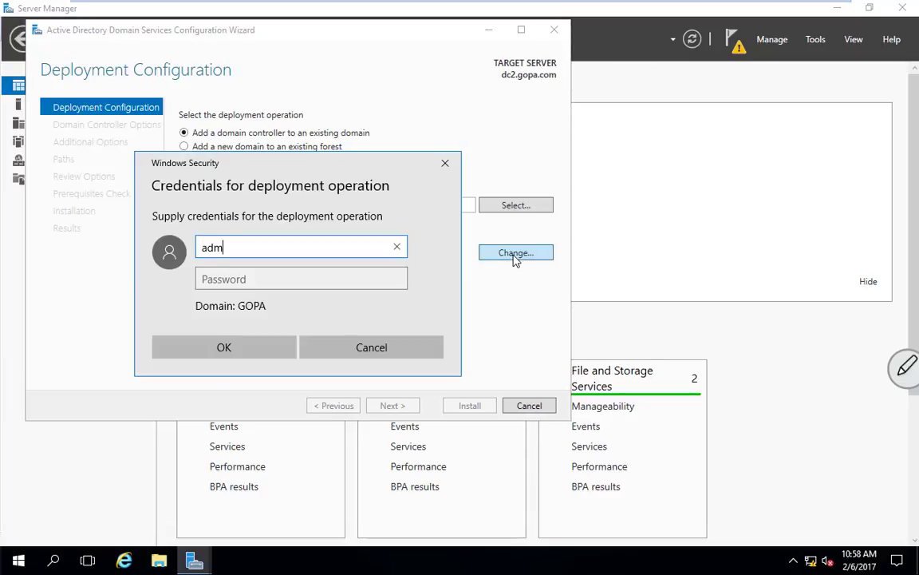
type("inistrator")
key("Tab")
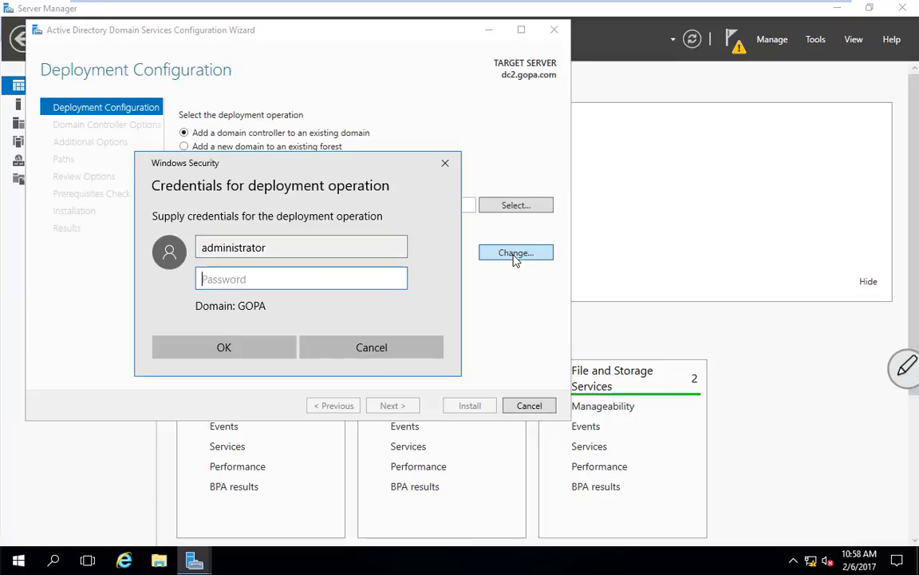
type("Pa$$w0rd")
left_click(248, 353)
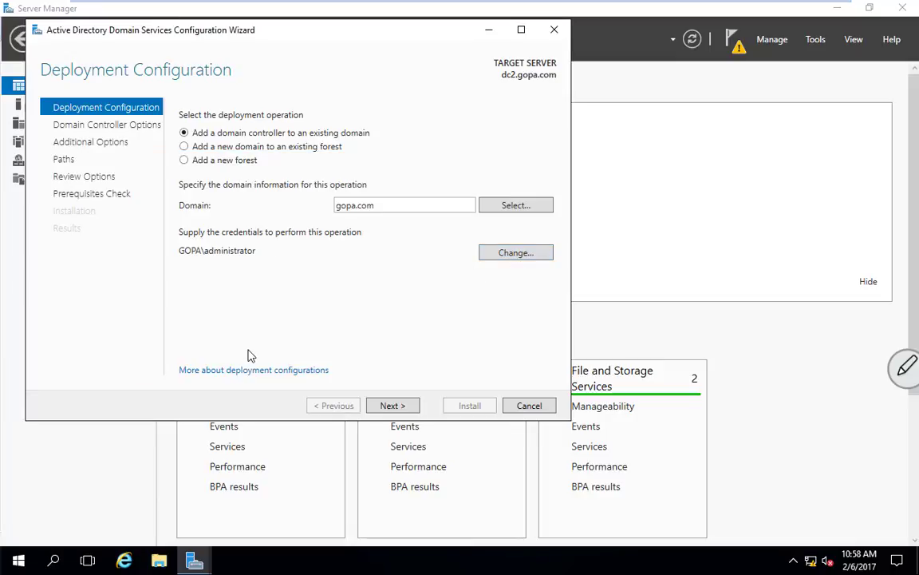
left_click(399, 407)
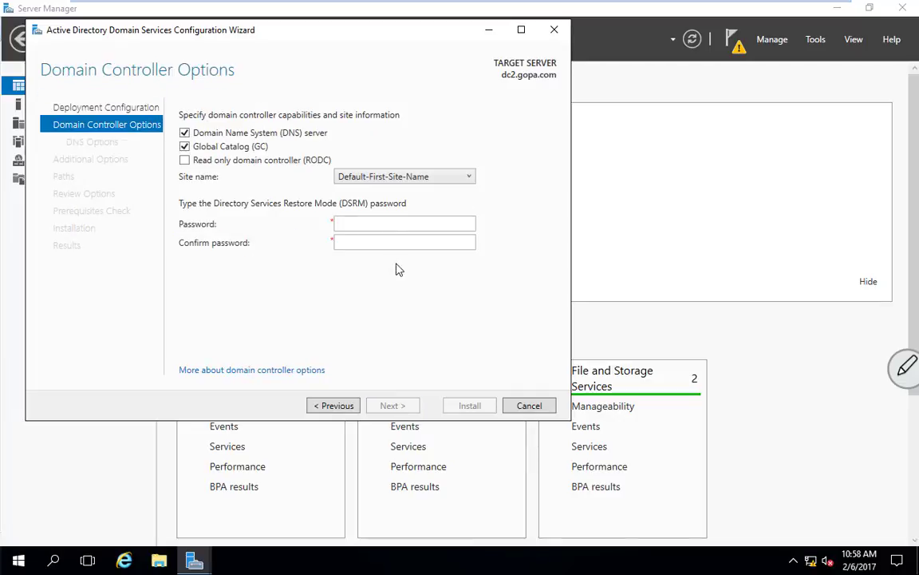
Enter and confirm the Directory Services Restore Mode password.
left_click(397, 231)
type("••••")
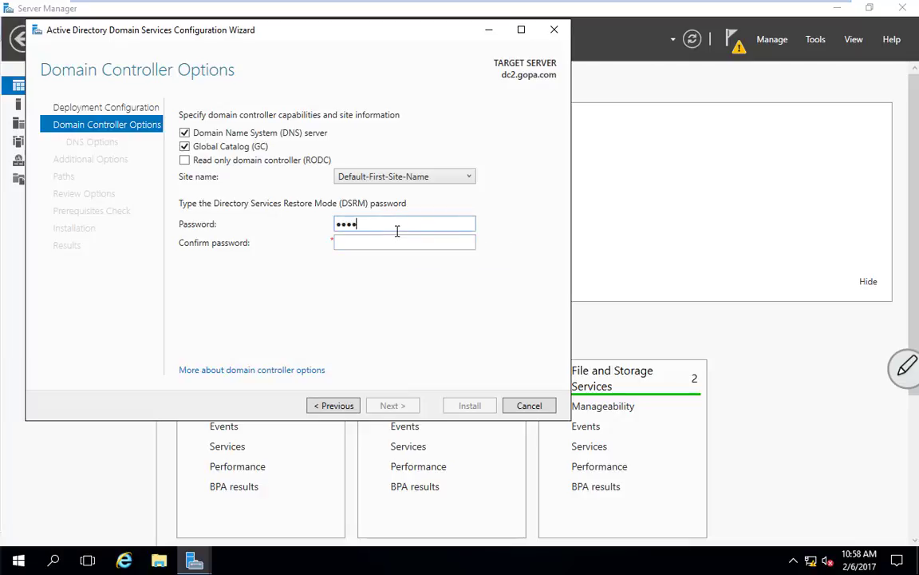
type("••••")
key("Tab")
type("••")
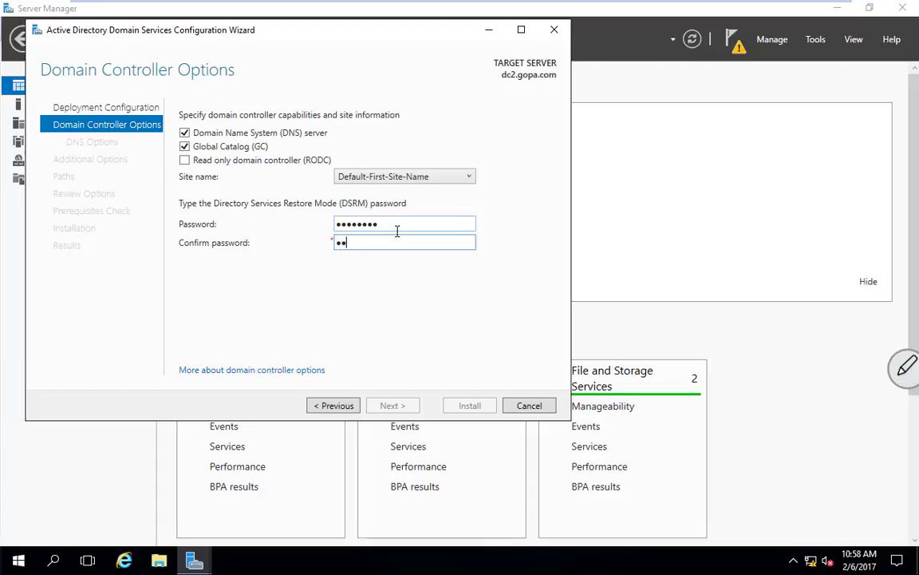
type("••••••")
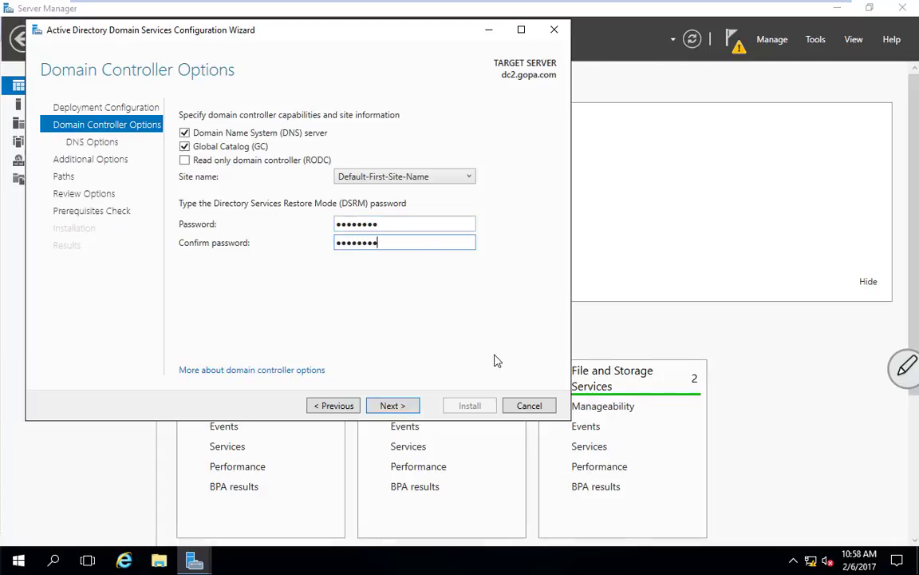
Keep default DNS options, replication from Any domain controller, and C:\Windows\NTDS and C:\Windows\SYSVOL paths.
left_click(398, 407)
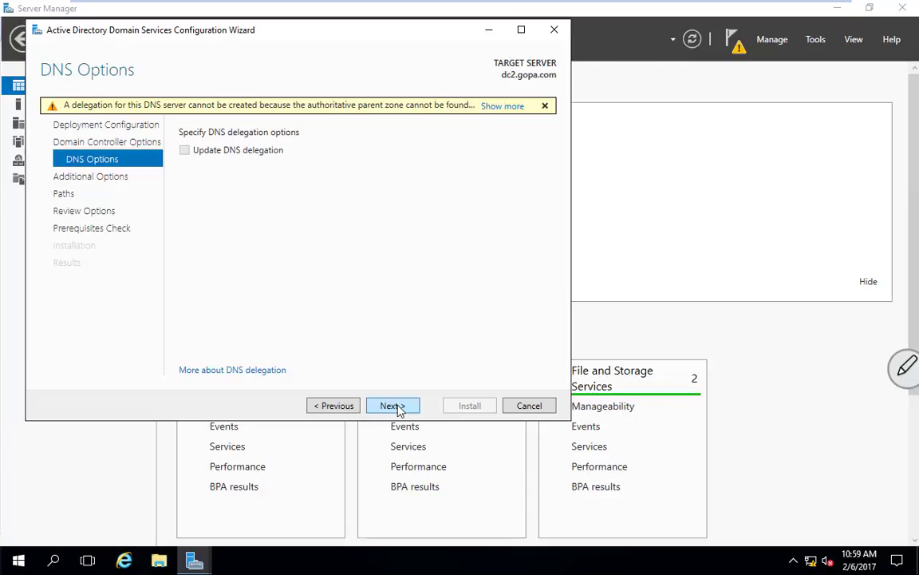
left_click(392, 406)
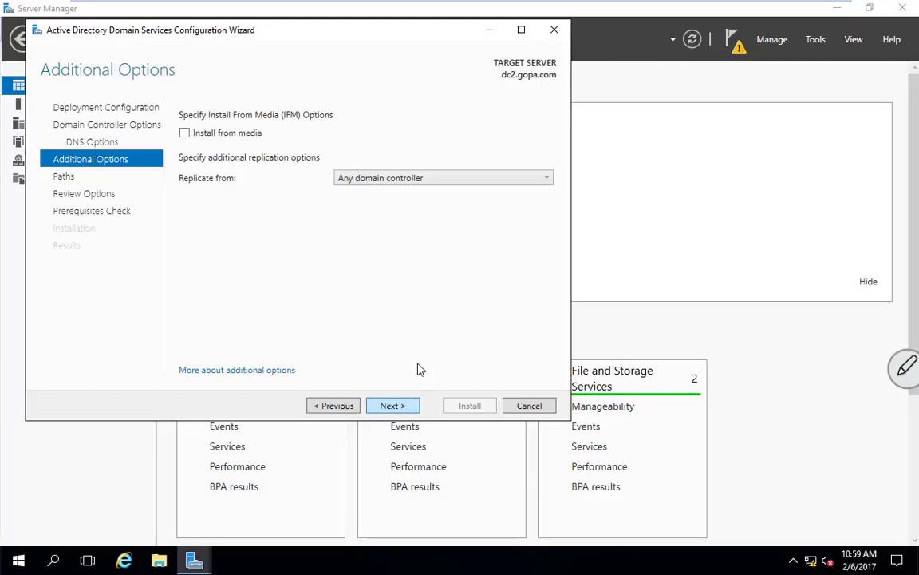
left_click(418, 179)
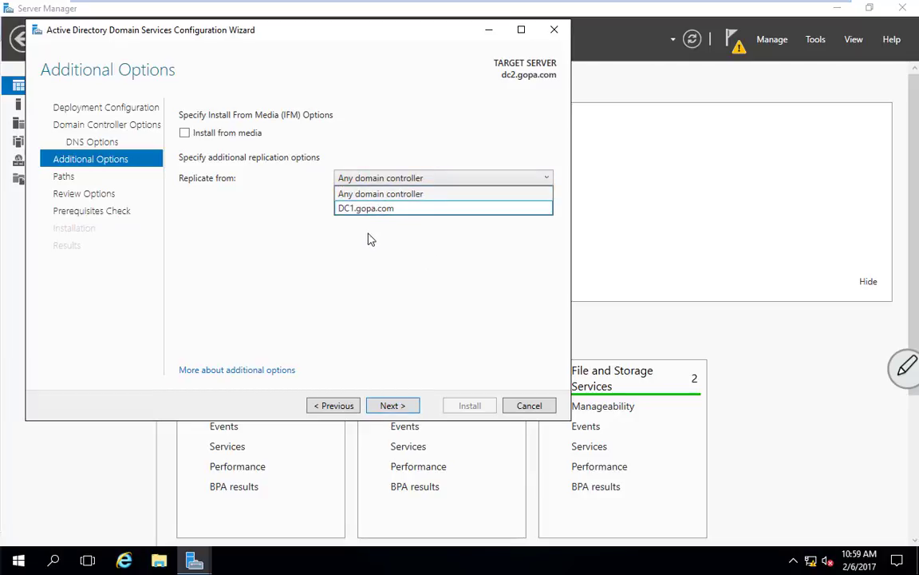
left_click(369, 241)
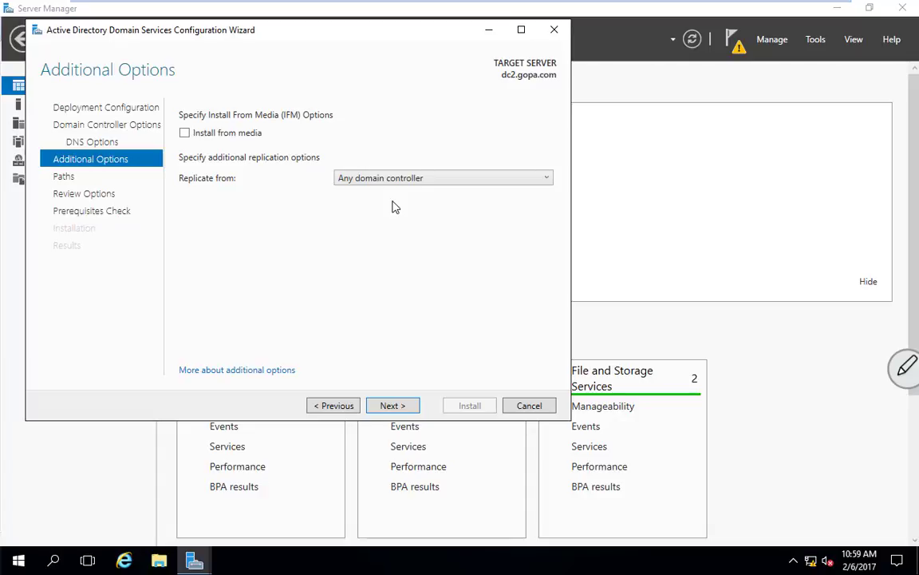
left_click(392, 405)
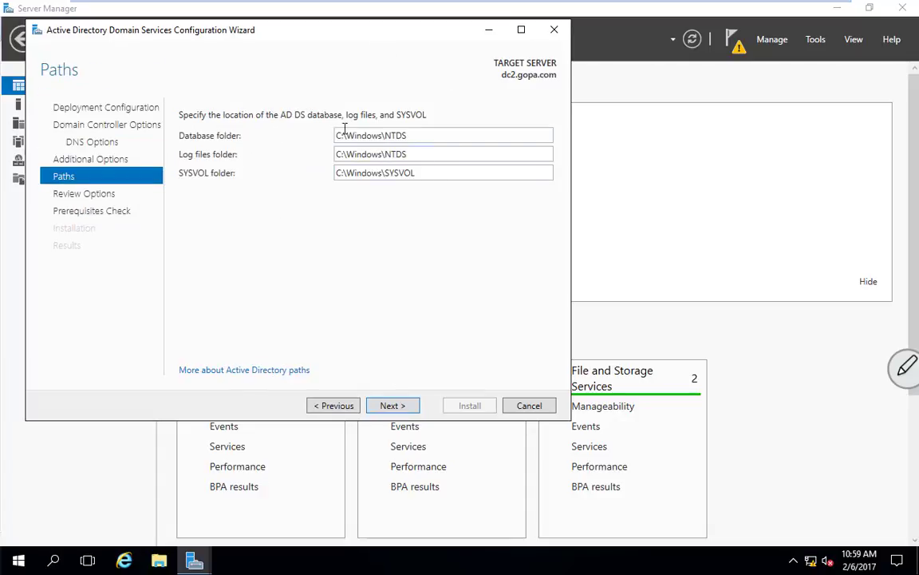
left_click(391, 405)
Pass the prerequisites check, install the domain controller, and close the wizard after successful promotion.
left_click(392, 405)
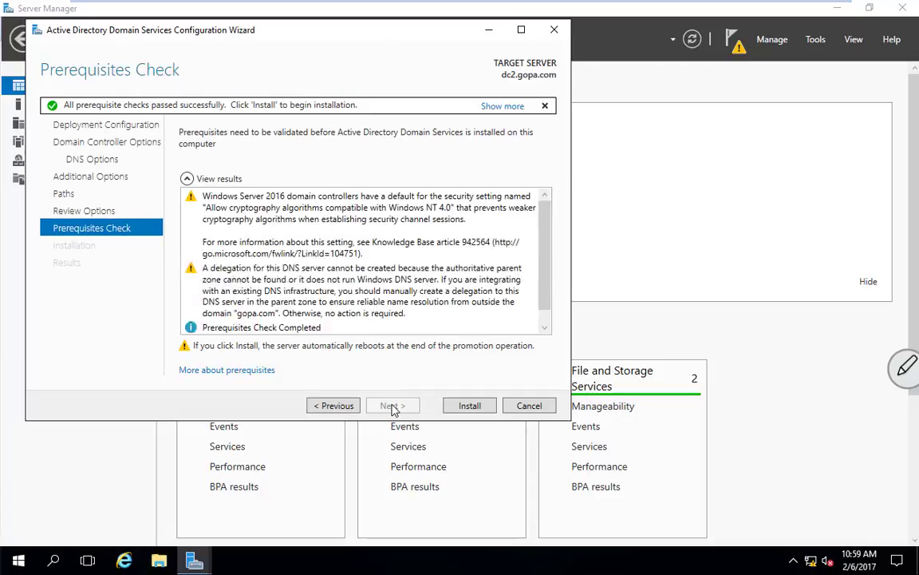
scroll(548, 268, "down", 2)
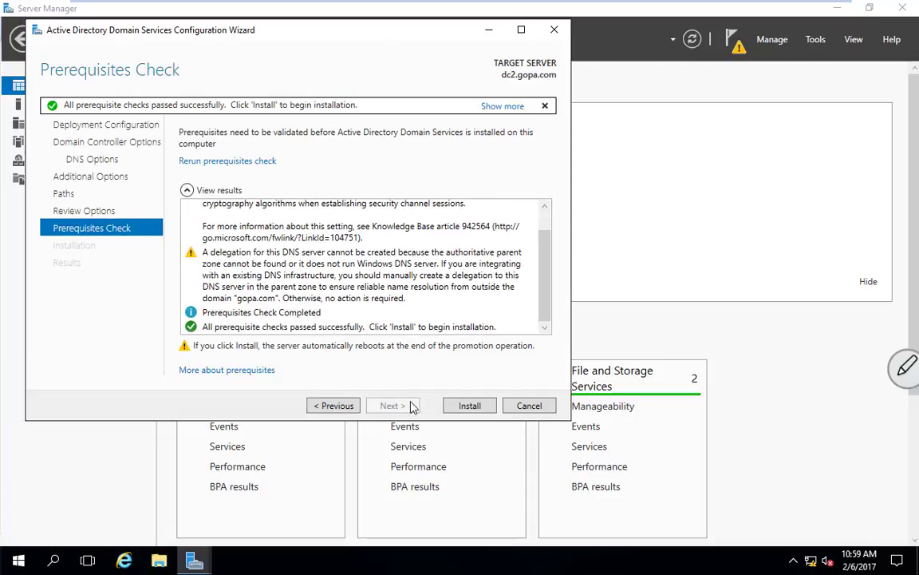
left_click(470, 404)
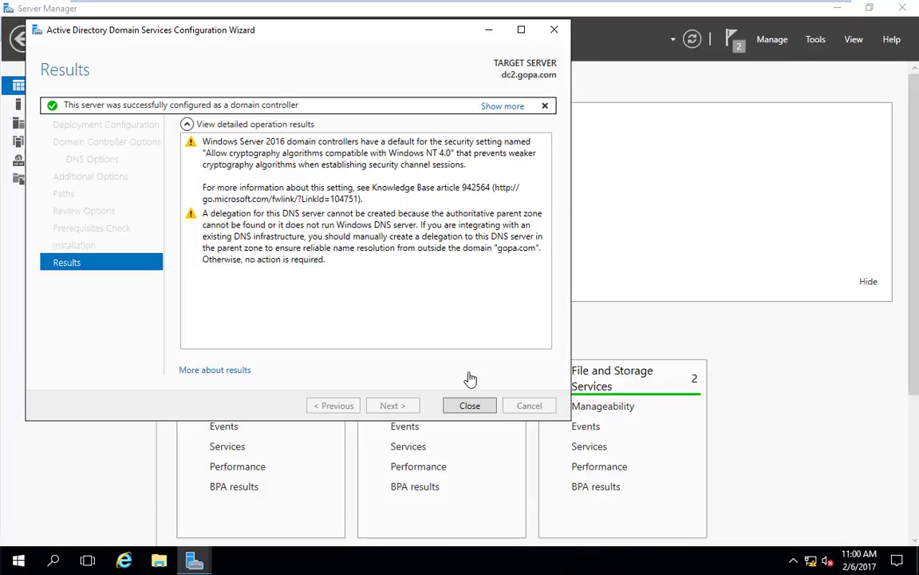
left_click(470, 405)
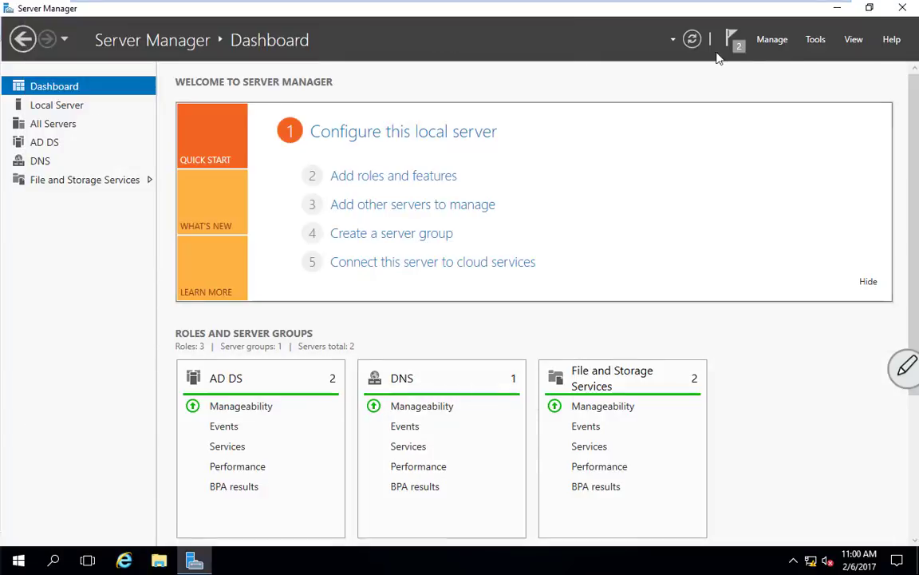
In Active Directory Users and Computers, show gopa.com's Domain Controllers listing DC1 and DC2.
left_click(815, 40)
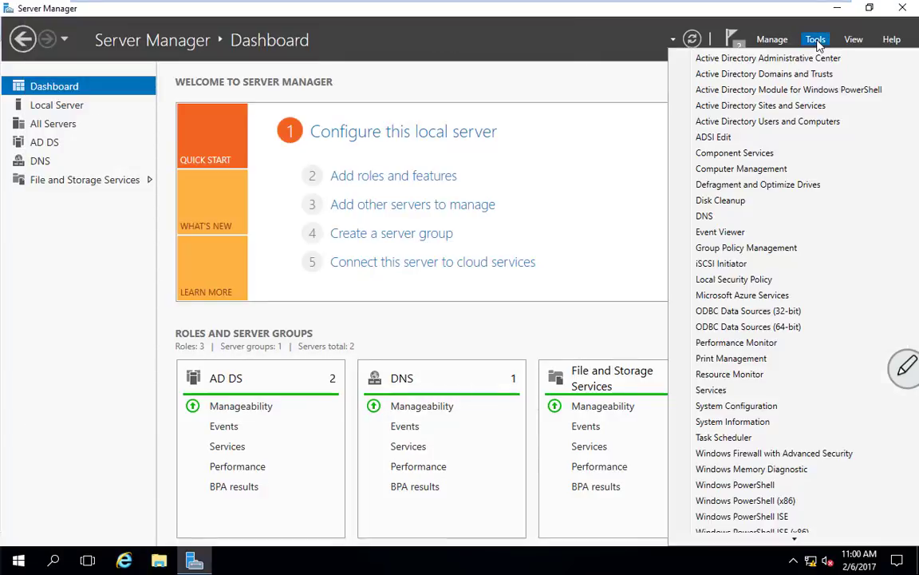
left_click(777, 124)
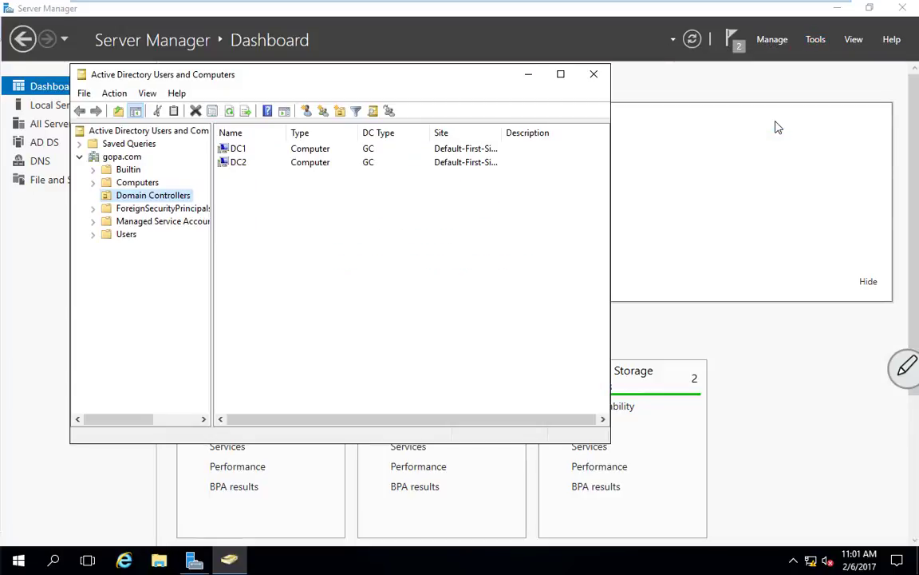
left_click(137, 183)
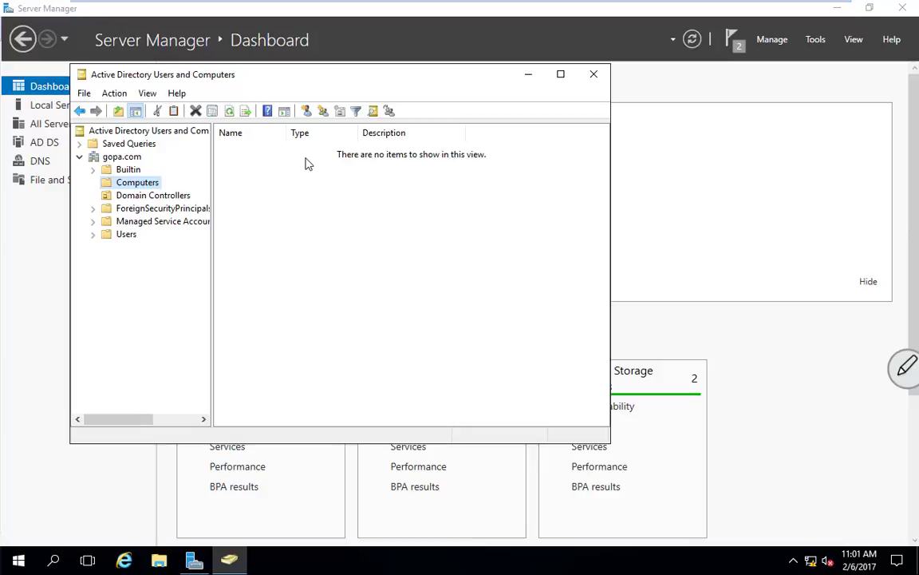
left_click(169, 196)
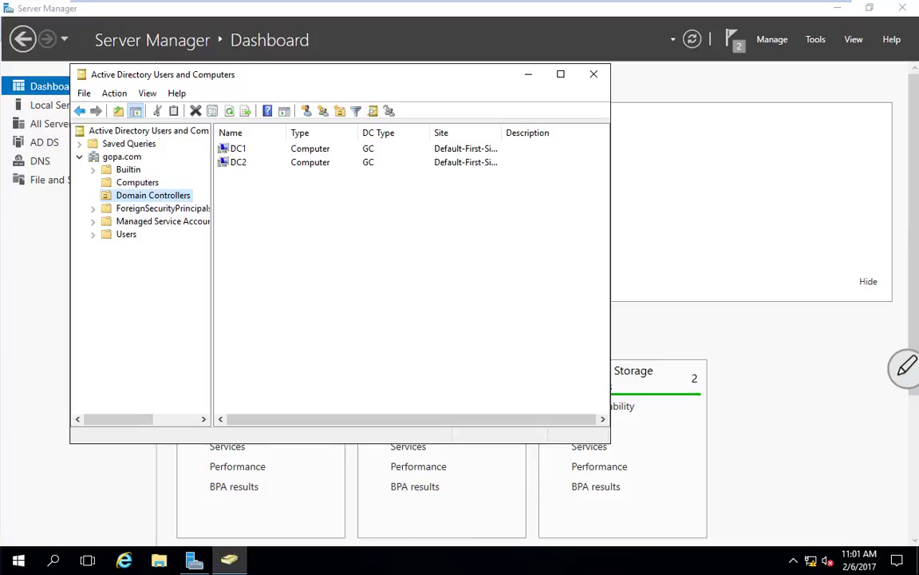
left_click_drag(0, 126, 474, 6)
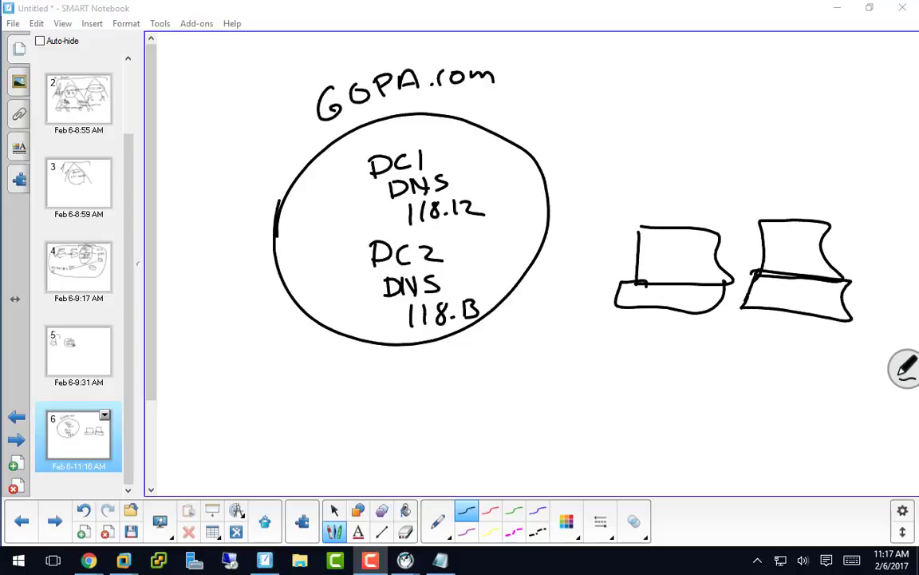
Circle DC1 and DC2, then draw an arrow from the laptop to DC1 labelled DNS1.
mouse_move(412, 133)
left_mouse_down()
mouse_move(347, 184)
mouse_move(438, 130)
mouse_move(395, 142)
left_mouse_up()
mouse_move(403, 222)
left_mouse_down()
mouse_move(358, 236)
mouse_move(484, 260)
mouse_move(413, 228)
left_mouse_up()
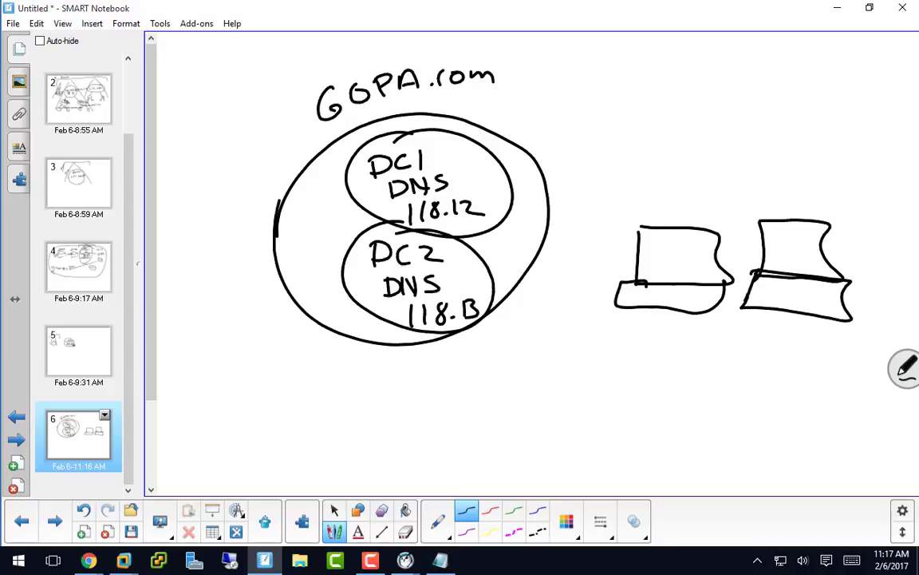
mouse_move(614, 286)
left_mouse_down()
mouse_move(507, 225)
mouse_move(551, 242)
left_mouse_up()
left_click_drag(547, 232, 569, 248)
left_click_drag(580, 240, 577, 250)
mouse_move(592, 246)
left_mouse_down()
mouse_move(584, 255)
mouse_move(598, 262)
left_mouse_up()
Draw an arrow from the laptop to DC2 labelled DNS2.
left_click_drag(618, 305, 492, 317)
mouse_move(501, 311)
left_mouse_down()
mouse_move(491, 318)
mouse_move(505, 323)
left_mouse_up()
left_click_drag(529, 290, 529, 301)
mouse_move(547, 289)
left_mouse_down()
mouse_move(547, 301)
mouse_move(558, 288)
mouse_move(563, 301)
mouse_move(589, 297)
left_mouse_up()
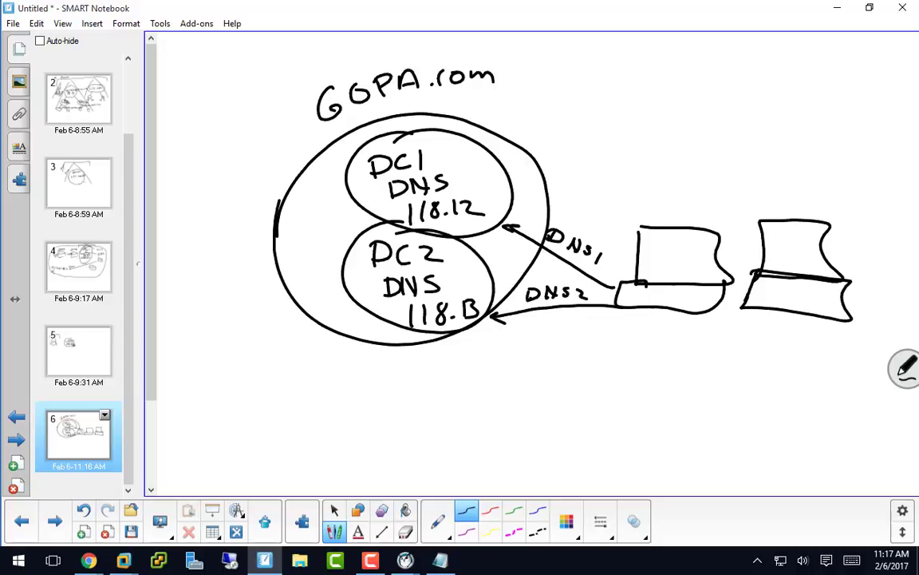